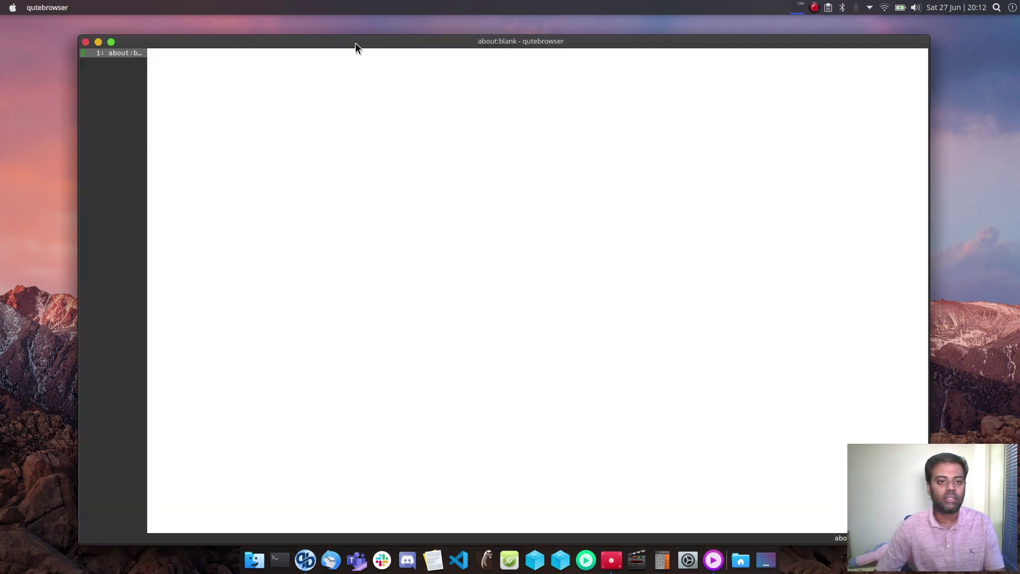
# Step: Search the web for "kubernetes kail" and open the boz/kail GitHub repository
pyautogui.moveTo(355, 42); pyautogui.dragTo(332, 37)
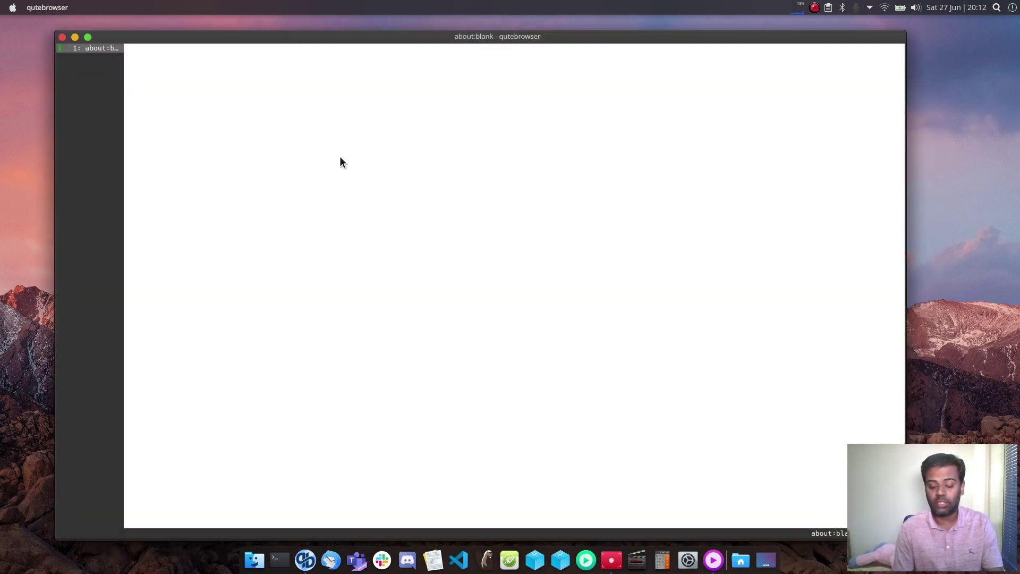
pyautogui.write('okubernetes ')
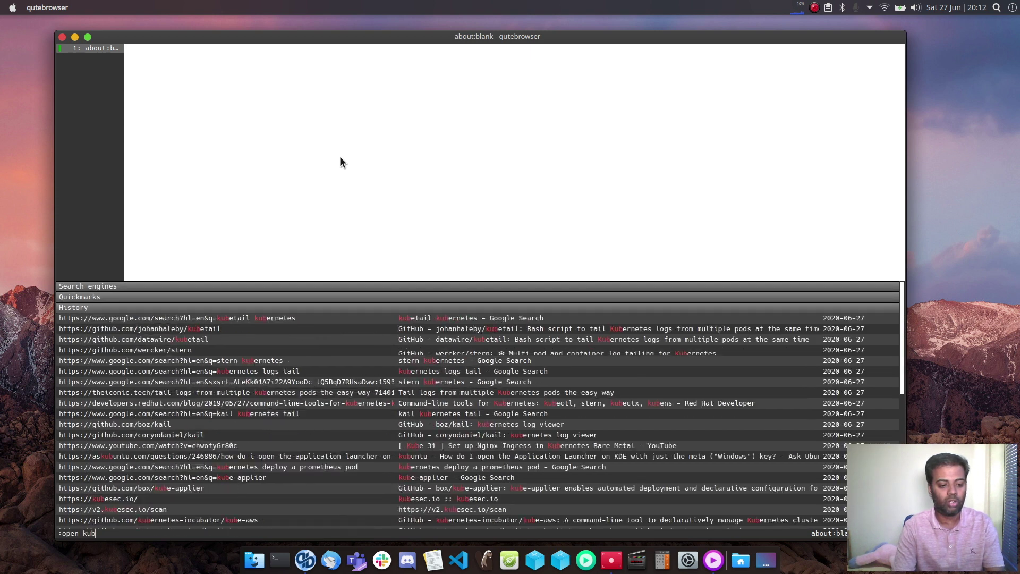
pyautogui.write('kail')
pyautogui.press('Return')
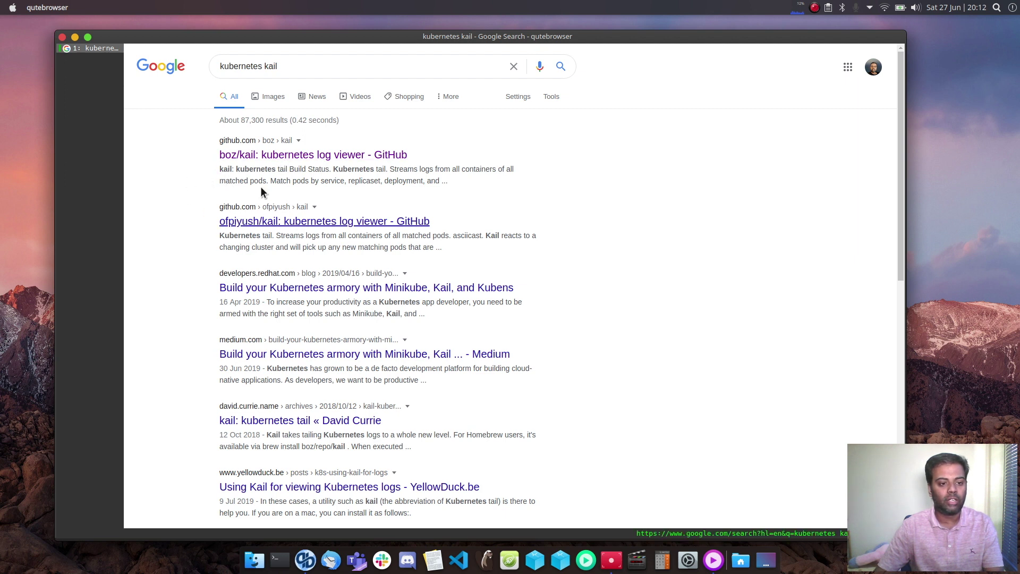
pyautogui.click(295, 160)
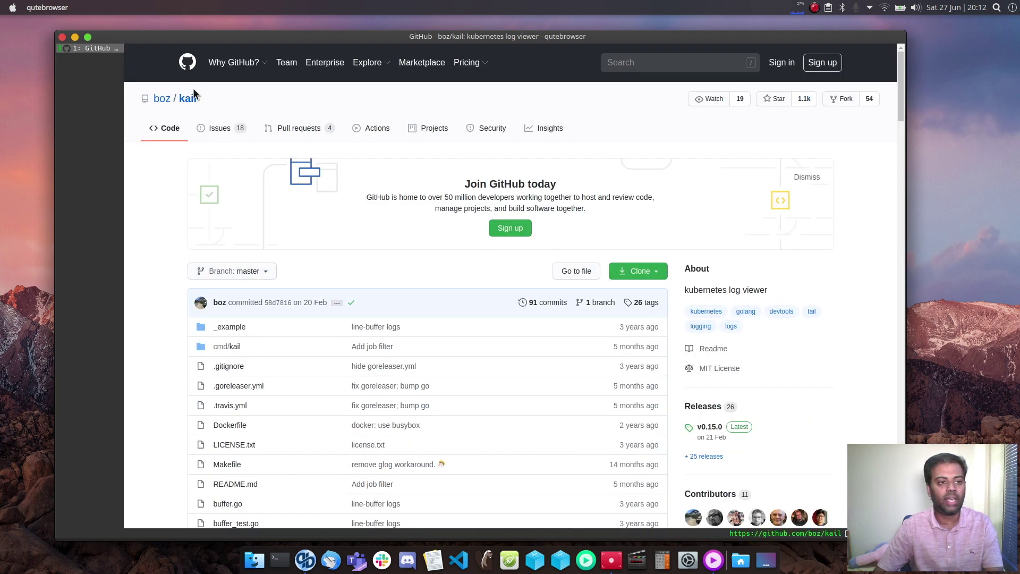
# Step: Look at the forked kail repository from the search results, and return to the original boz/kail repository
pyautogui.hotkey('shift', 'h')
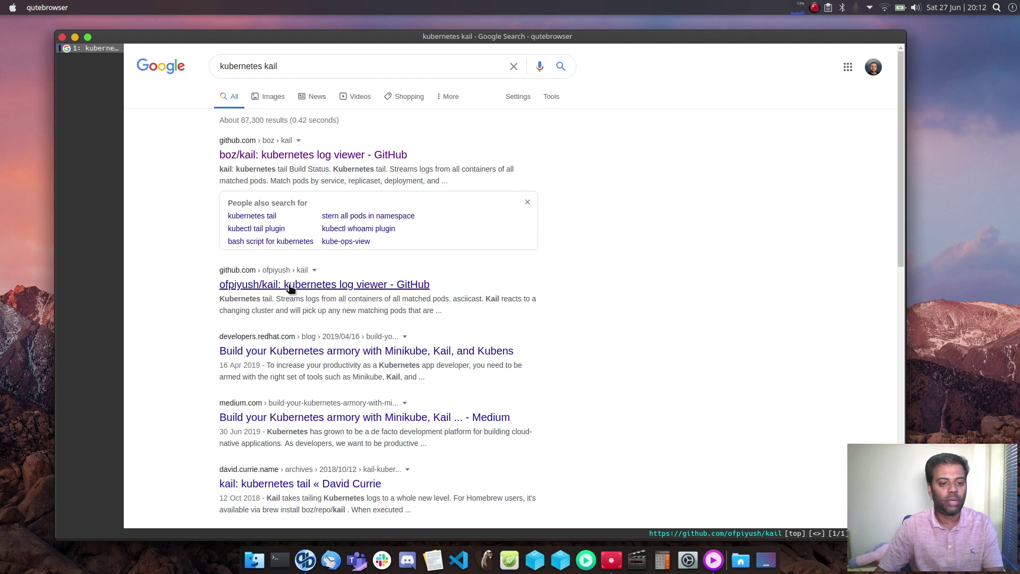
pyautogui.hotkey('shift', 'l')
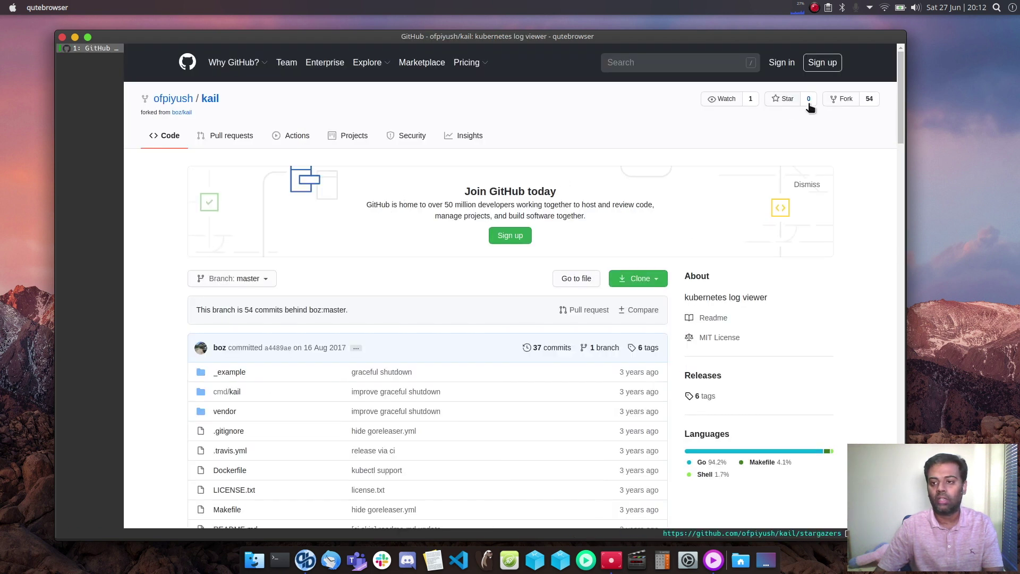
pyautogui.hotkey('shift', 'h')
pyautogui.click(297, 156)
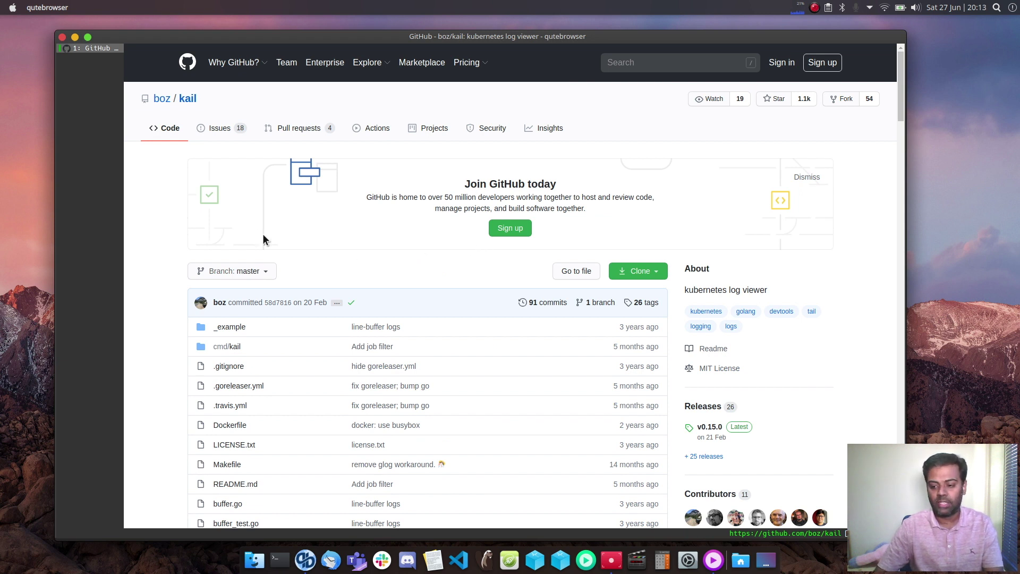
# Step: Open kail's v0.15.0 release page and copy the download link of kail_0.15.0_linux_amd64.tar.gz
pyautogui.scroll(-5, 211, 283)
pyautogui.scroll(5, 211, 283)
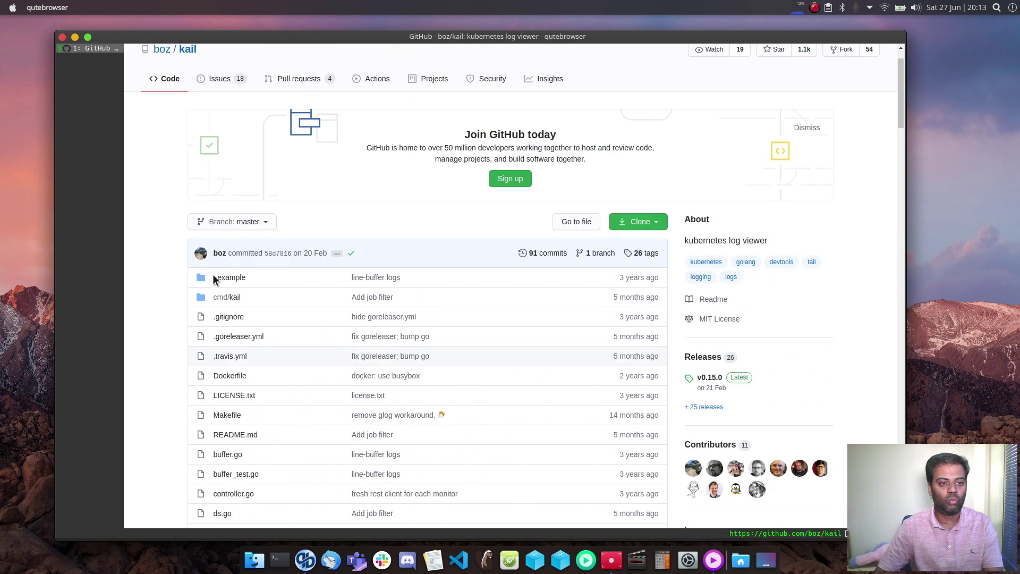
pyautogui.click(269, 270)
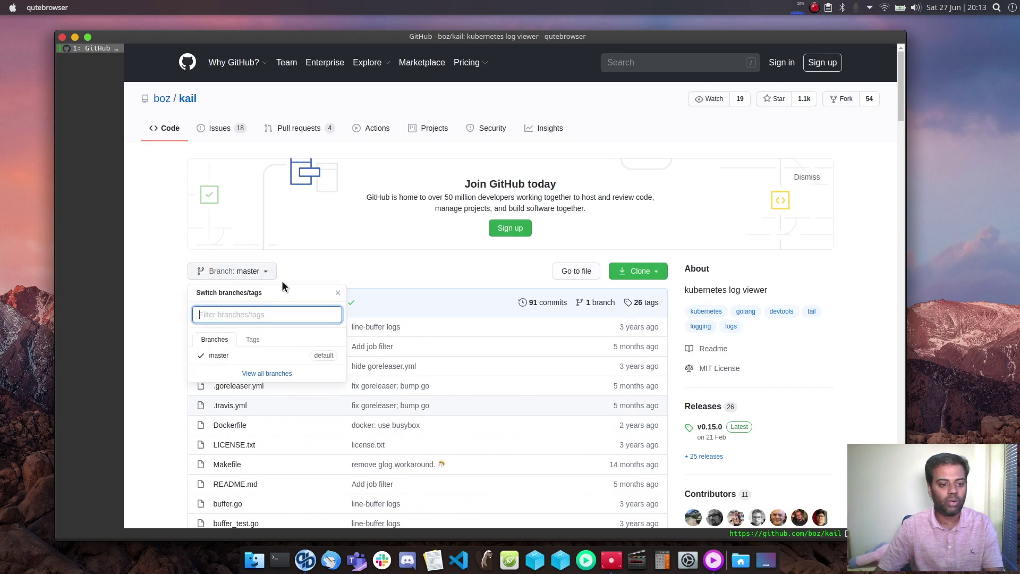
pyautogui.click(251, 338)
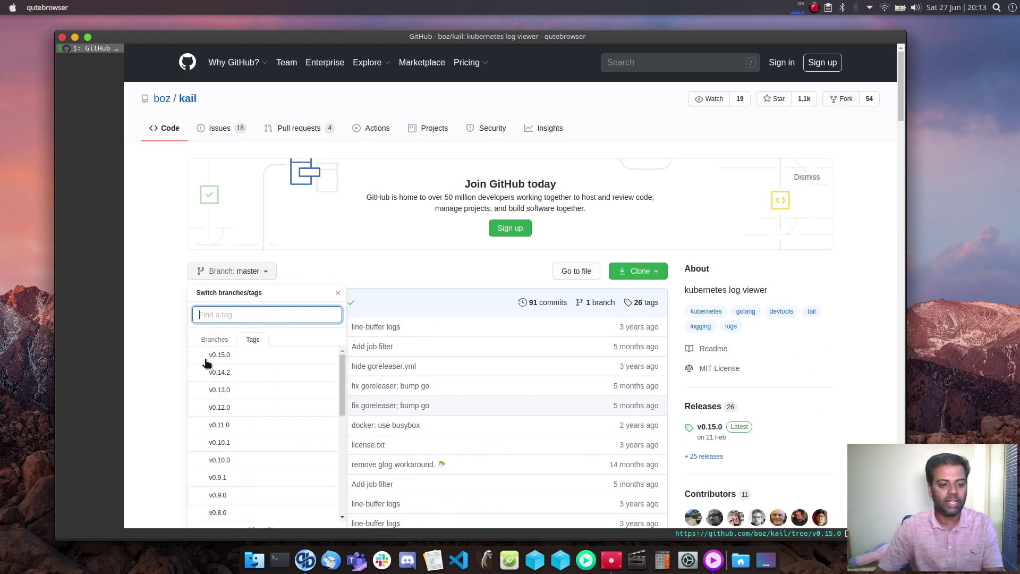
pyautogui.click(710, 415)
pyautogui.click(707, 430)
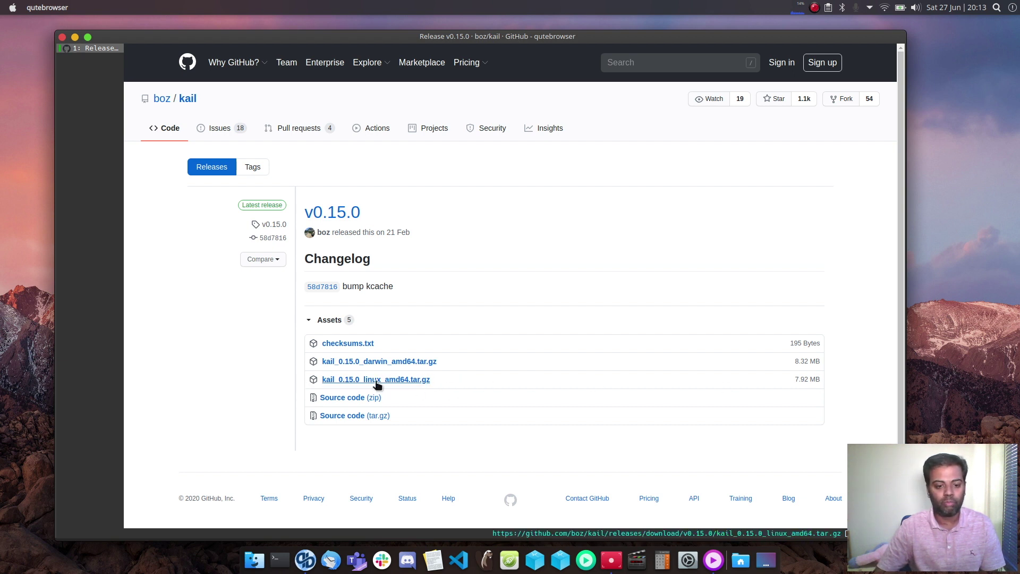
pyautogui.rightClick(384, 377)
pyautogui.click(414, 425)
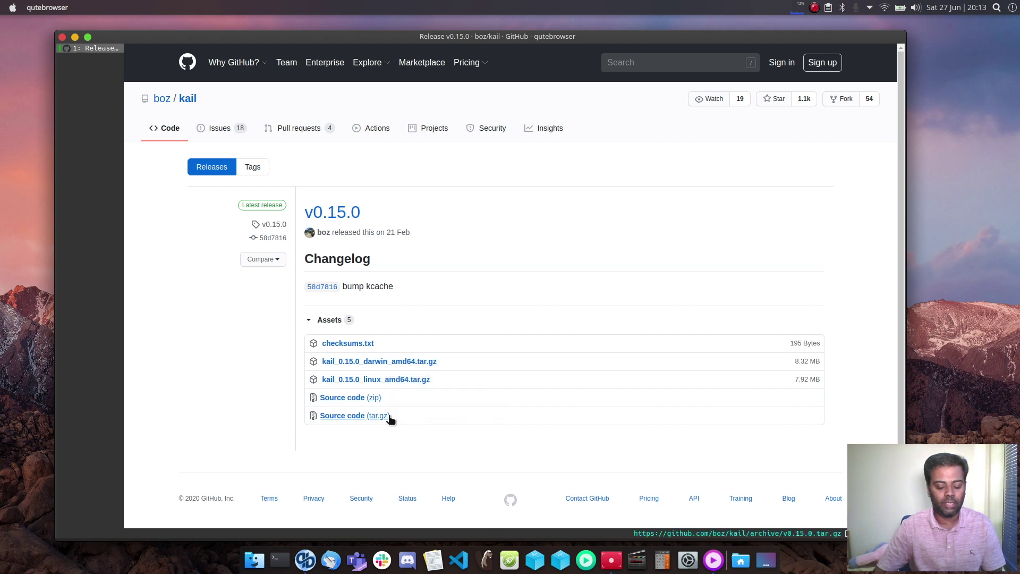
# Step: In a new Konsole terminal, download the copied kail archive link into the play directory with wget
pyautogui.hotkey('ctrl', 'alt', 't')
pyautogui.write('cd play')
pyautogui.press('Return')
pyautogui.write('wget')
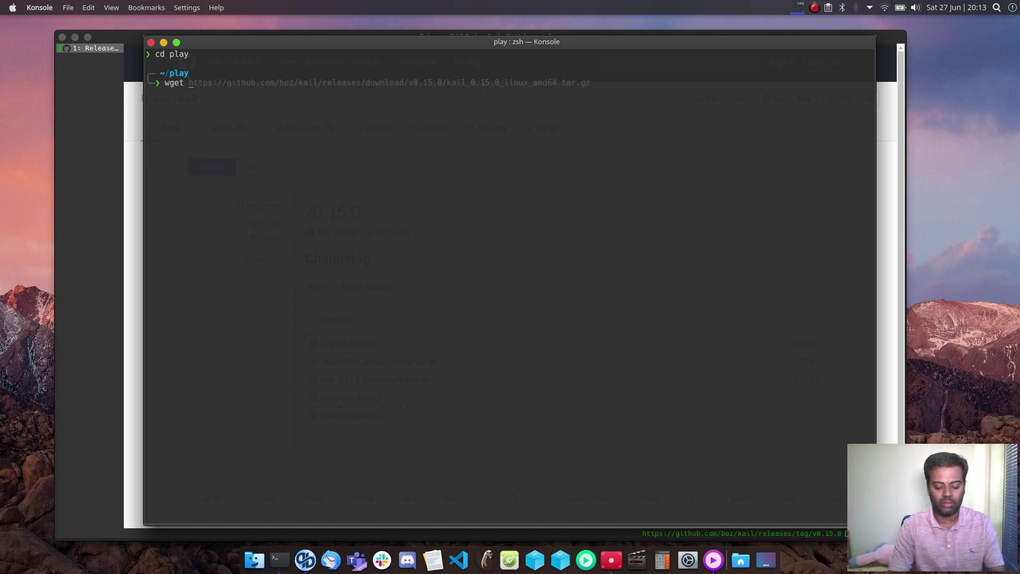
pyautogui.hotkey('ctrl', 'shift', 'v')
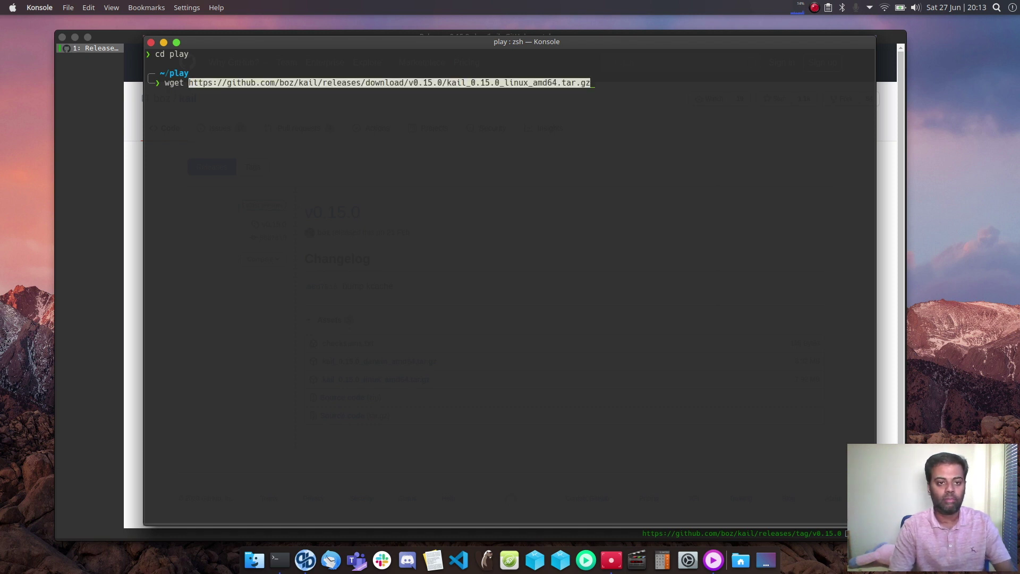
pyautogui.press('Return')
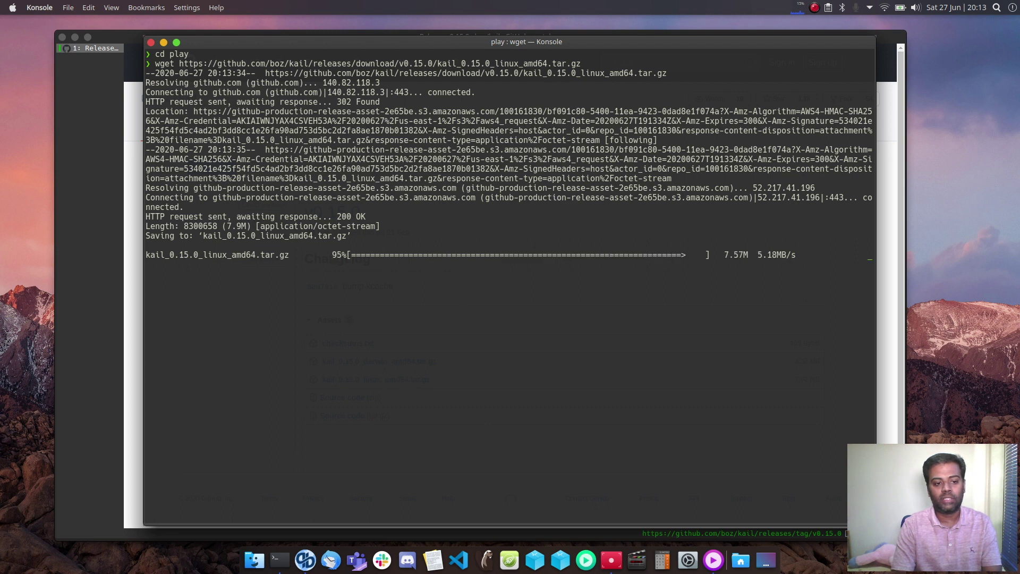
# Step: Make kail_0.15.0_linux_amd64.tar.gz executable with chmod +x
pyautogui.write('sudo')
pyautogui.press('BackSpace')
pyautogui.press('BackSpace')
pyautogui.press('BackSpace')
pyautogui.press('BackSpace')
pyautogui.press('BackSpace')
pyautogui.write('chmod +x kail_0.15.0_linux_amd64.tar.gz')
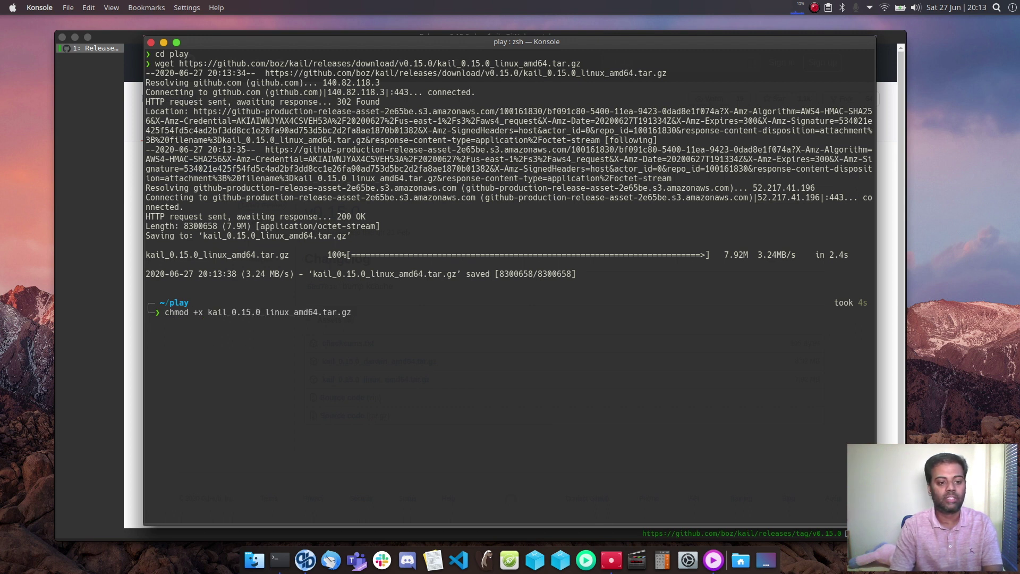
pyautogui.press('Return')
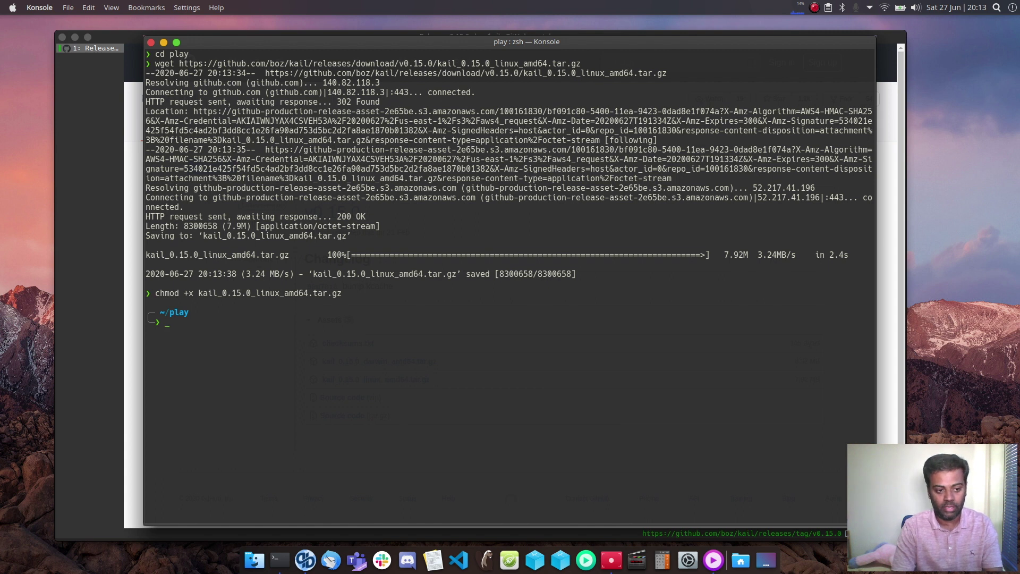
# Step: Extract kail_0.15.0_linux_amd64.tar.gz with tar zxf and list the directory's files
pyautogui.write('ls')
pyautogui.press('Return')
pyautogui.write('tar zxf kail_')
pyautogui.press('Right')
pyautogui.press('Return')
pyautogui.write('ls')
pyautogui.press('Return')
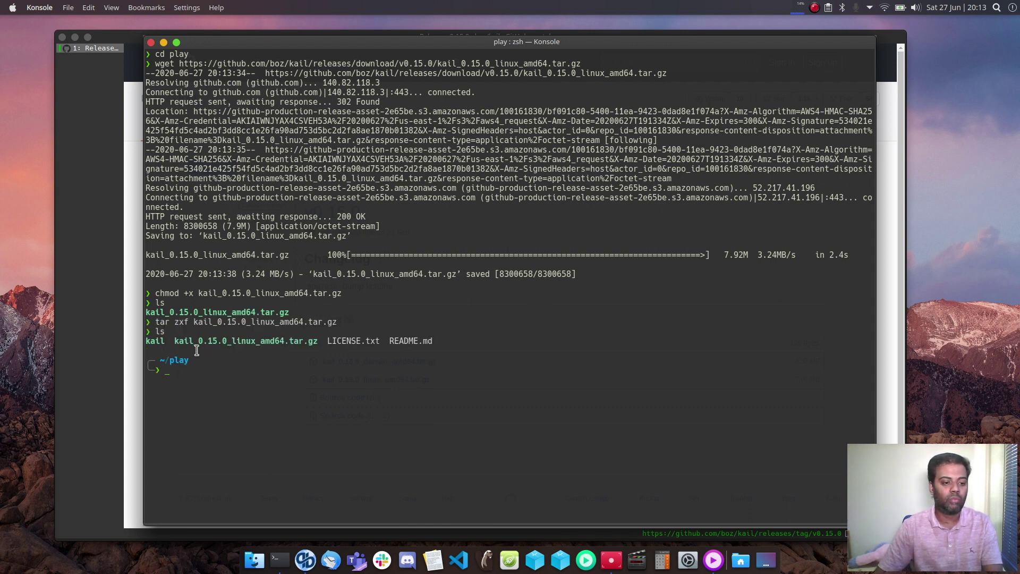
# Step: Move the kail binary to /usr/local/bin with sudo and list the remaining files
pyautogui.write('sudo ')
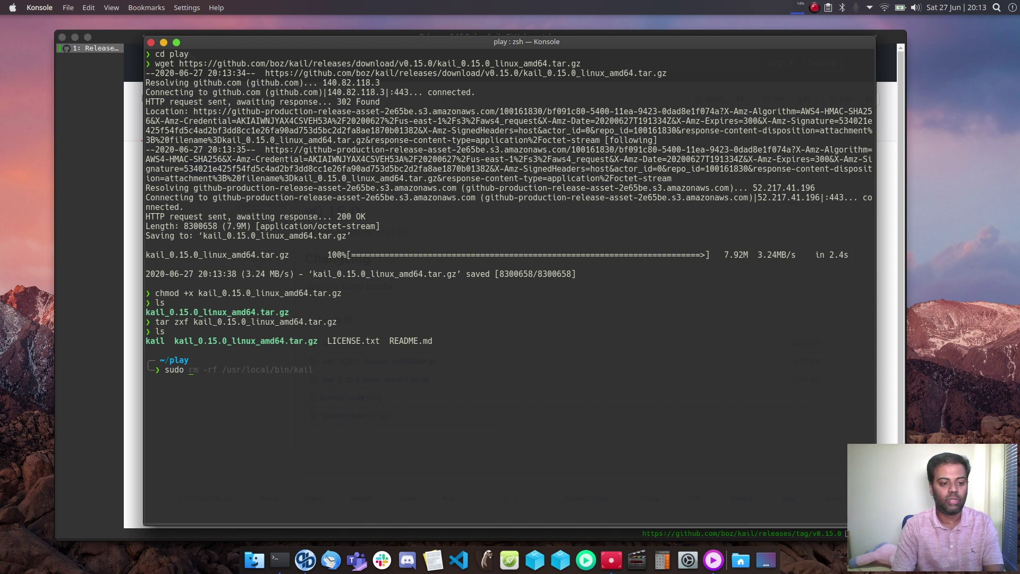
pyautogui.write('mv kail /usr/local/bin')
pyautogui.press('Return')
pyautogui.write('ls')
pyautogui.press('Return')
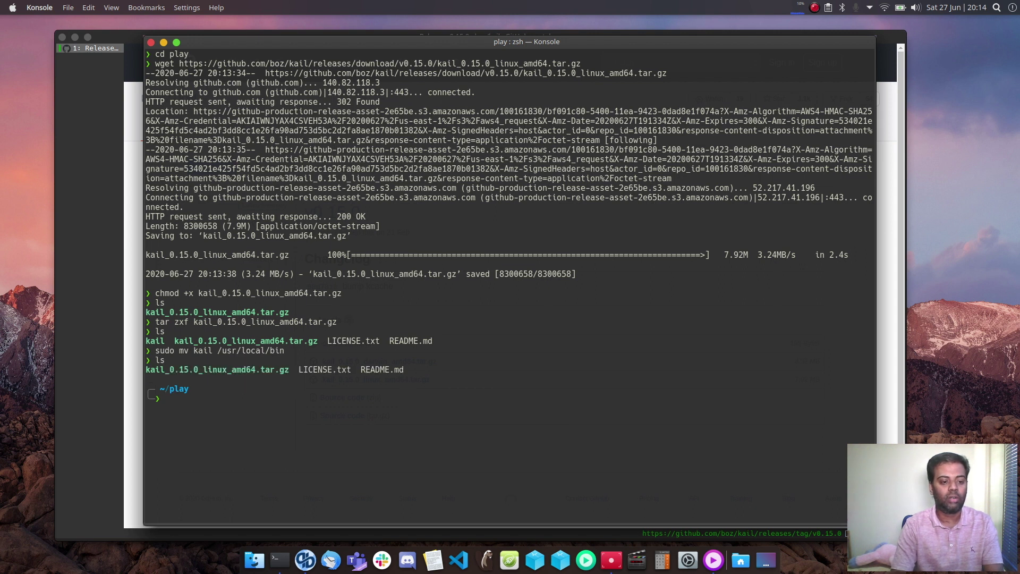
# Step: Delete all remaining files in the play directory with rm -rf ./* and list its contents
pyautogui.write('rm -rf ./*')
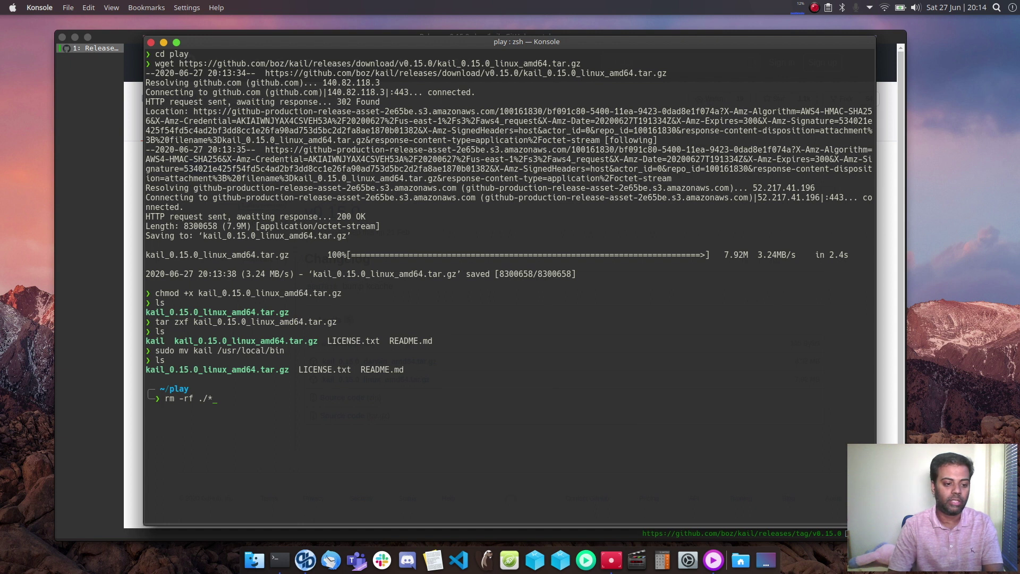
pyautogui.press('Return')
pyautogui.write('y ❯ ls')
pyautogui.press('Return')
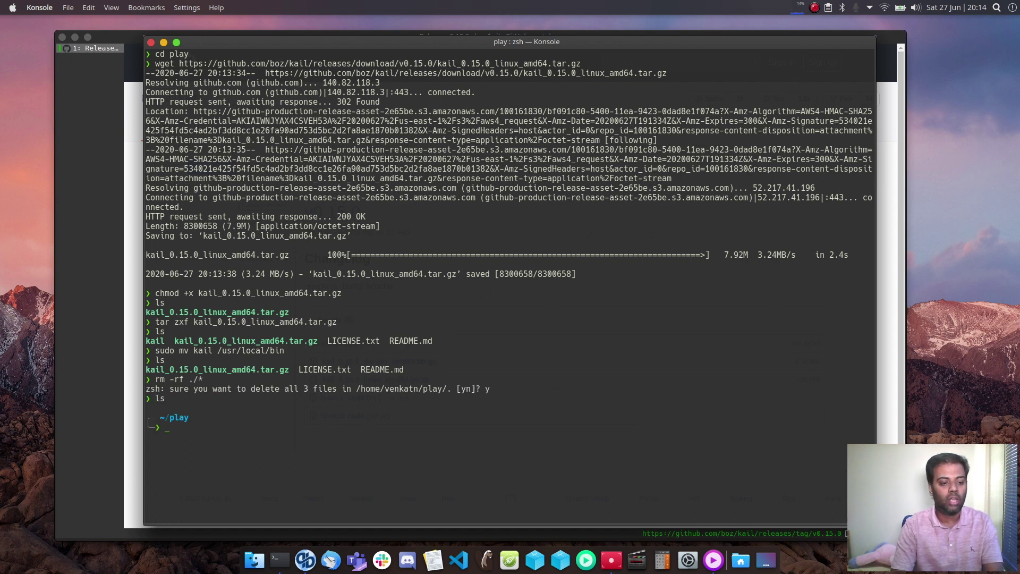
# Step: Clear the terminal and check the installed path of kail with the which command
pyautogui.hotkey('ctrl', 'l')
pyautogui.write('which kail')
pyautogui.press('Return')
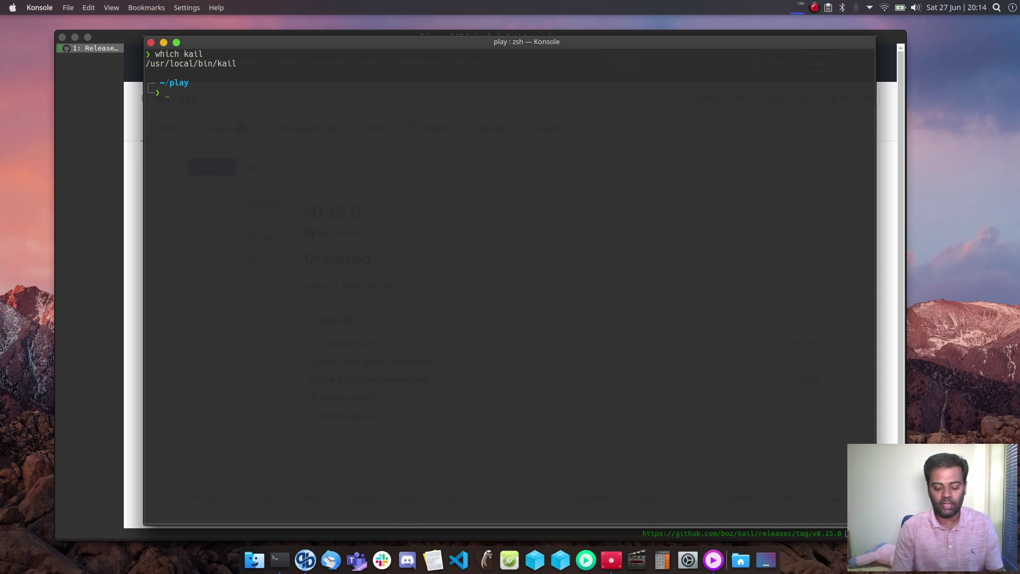
# Step: List the LXC containers and check the Kubernetes client and server versions in short form
pyautogui.write('lxc list')
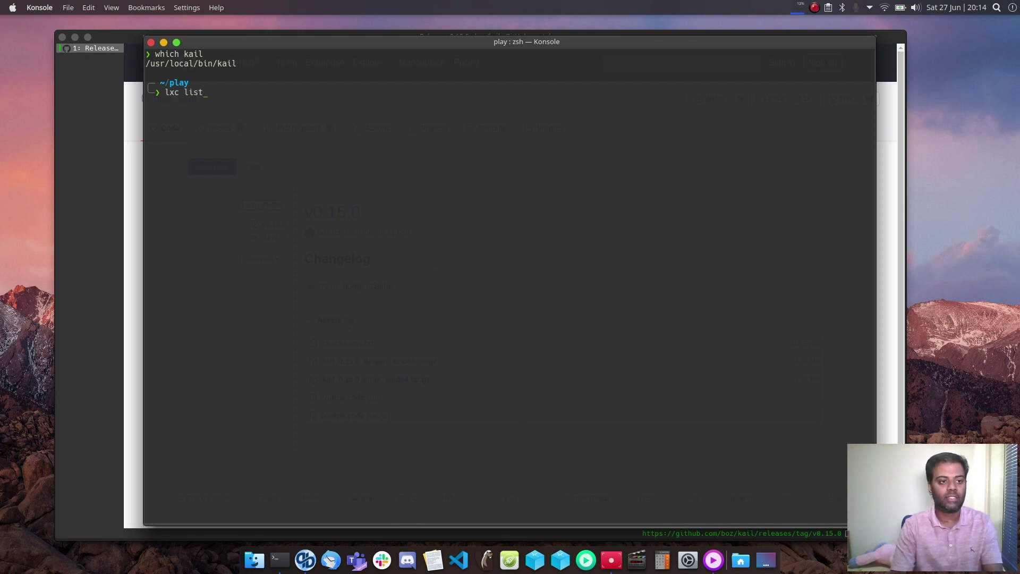
pyautogui.press('Return')
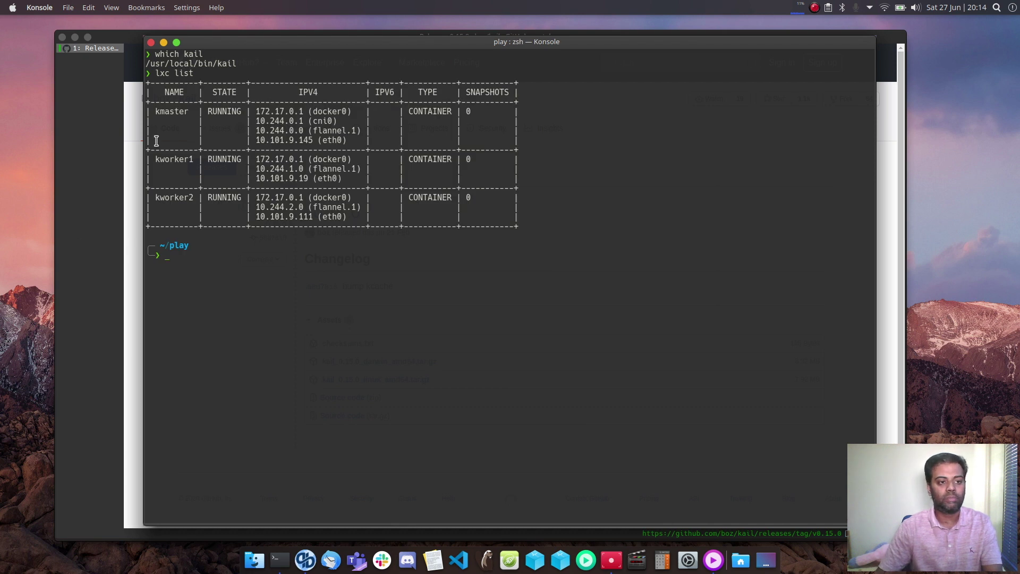
pyautogui.write('kubectl version --short')
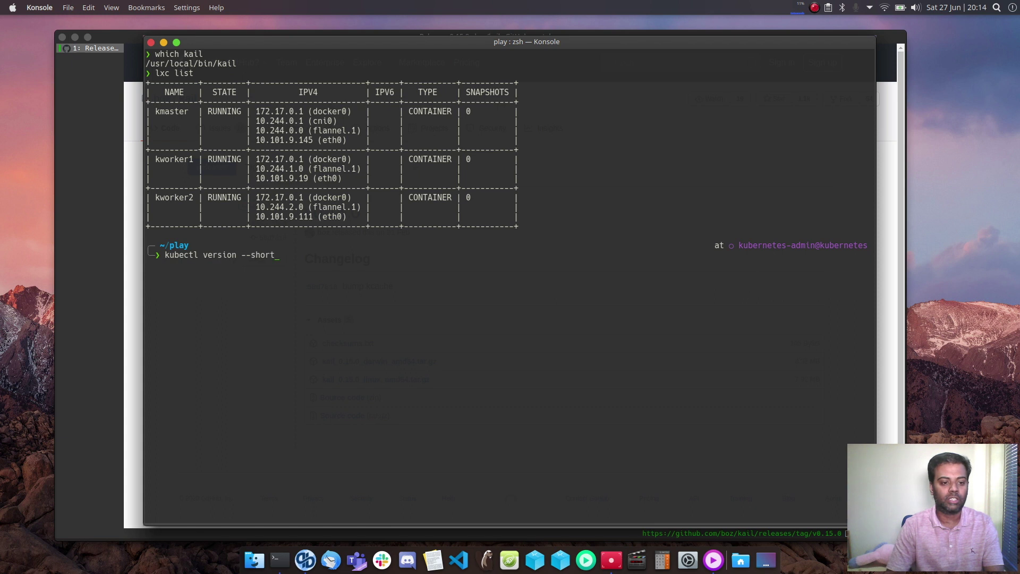
pyautogui.press('Return')
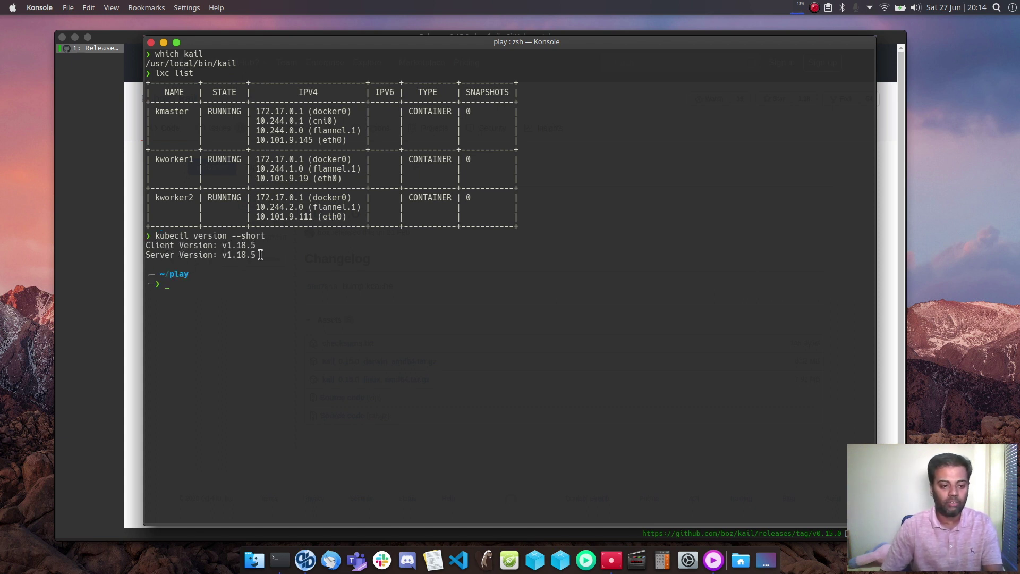
# Step: Show the Kubernetes cluster info and list the cluster nodes with kubectl
pyautogui.write('kubectl cluster-info')
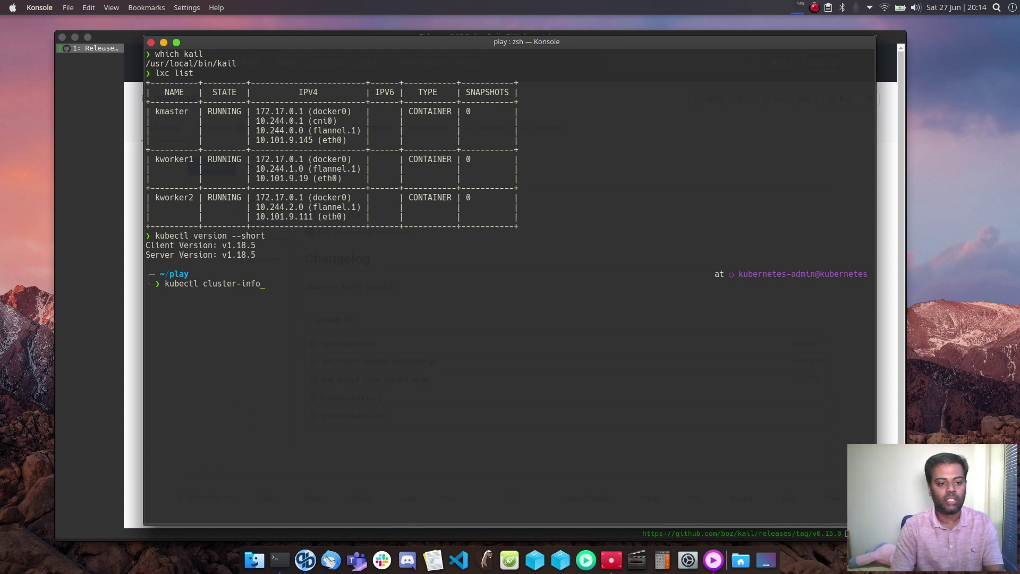
pyautogui.press('Return')
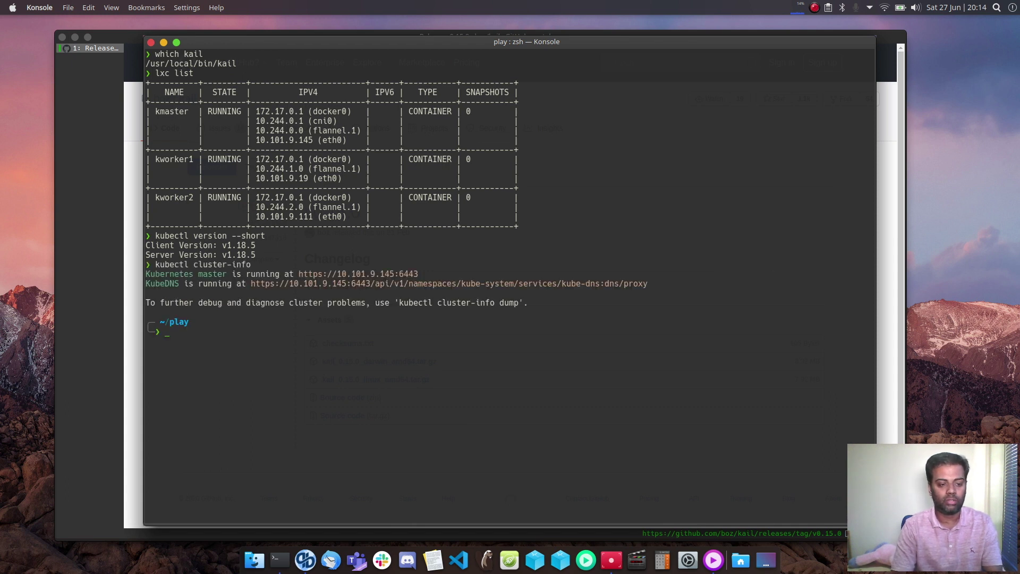
pyautogui.write('kubectl get nodes')
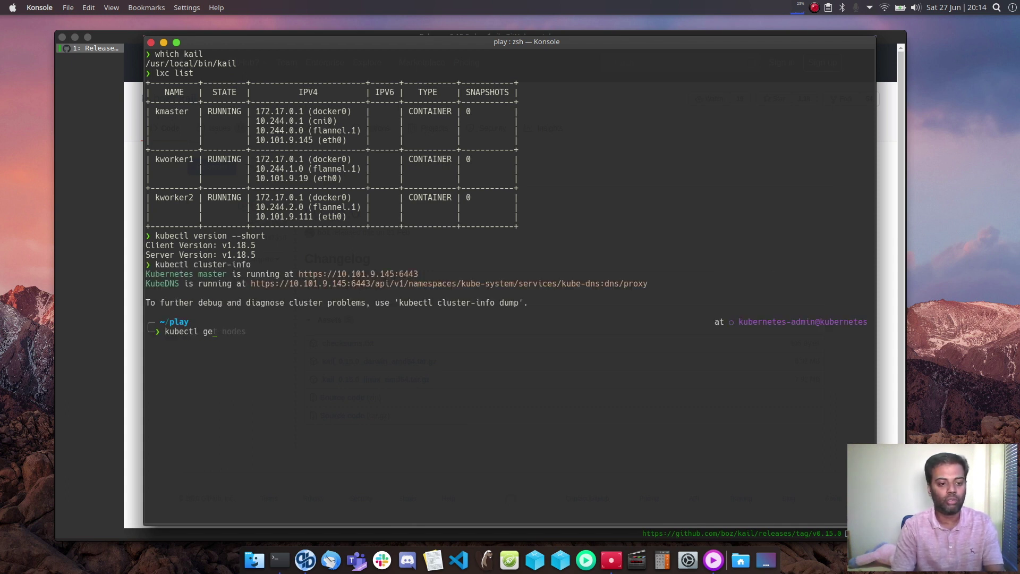
pyautogui.press('Return')
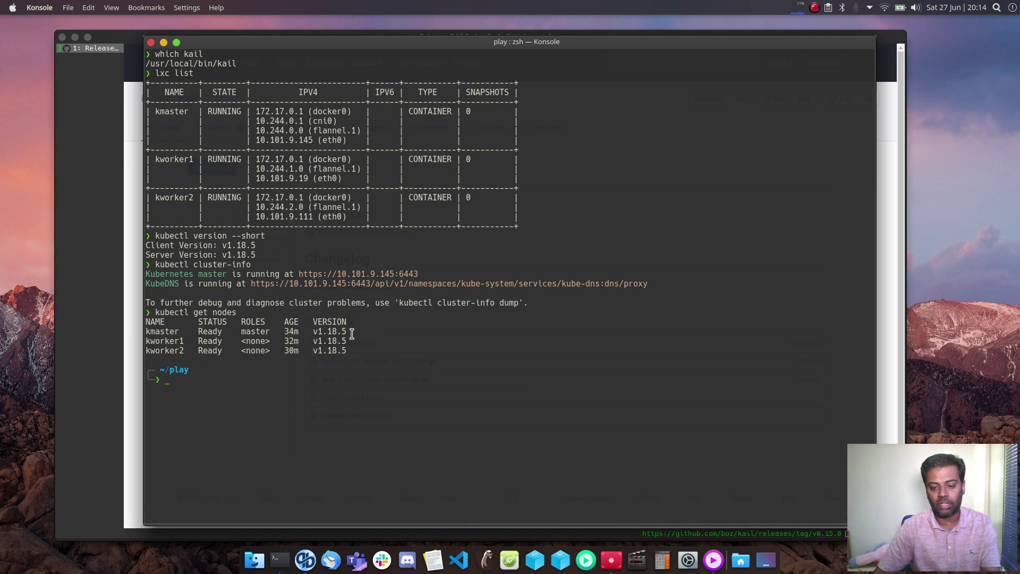
# Step: Clear the terminal, run kail without any filters, and interrupt it
pyautogui.write('kubectl')
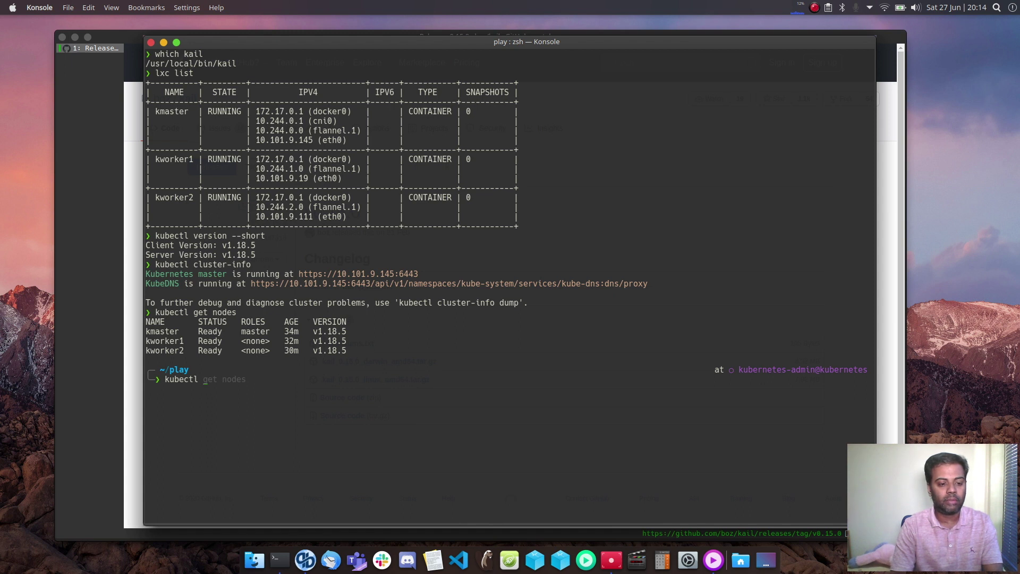
pyautogui.hotkey('ctrl', 'u')
pyautogui.write('clear')
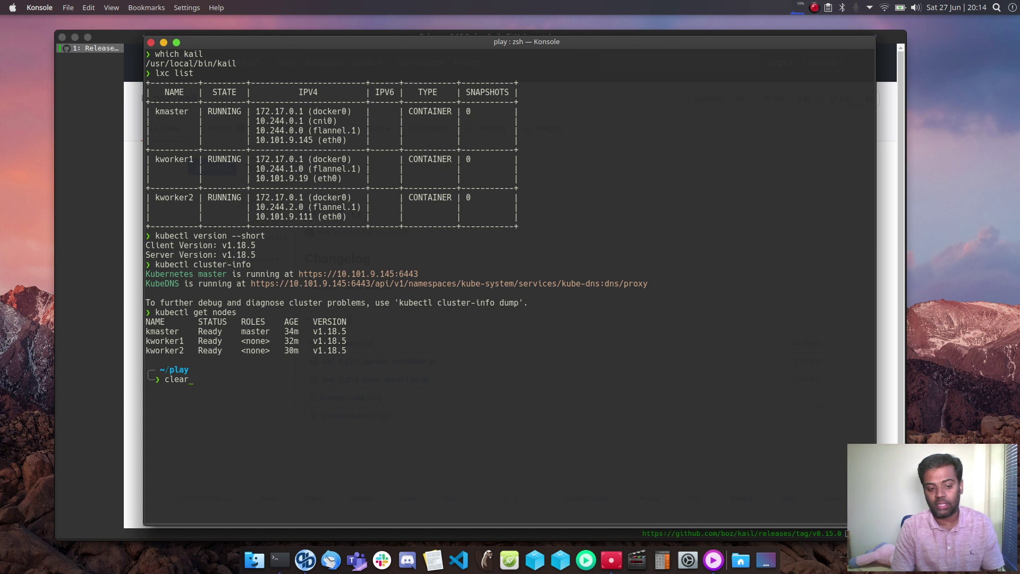
pyautogui.press('Return')
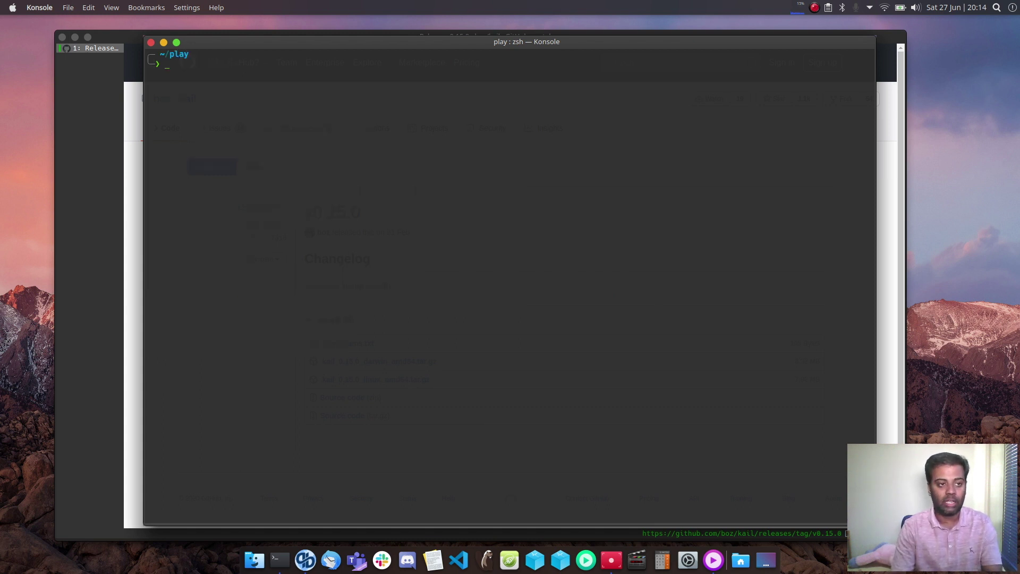
pyautogui.write('kail')
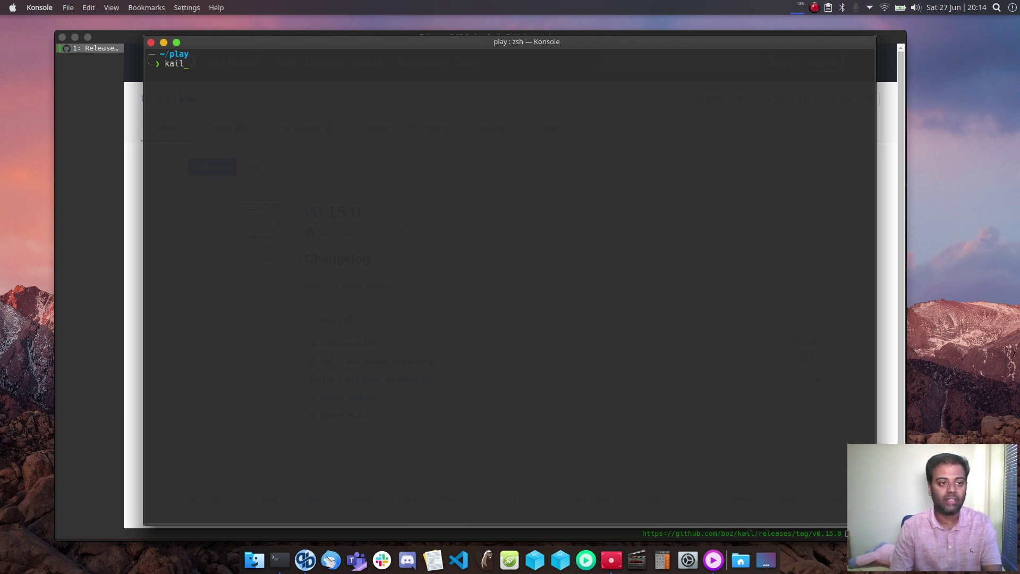
pyautogui.press('Return')
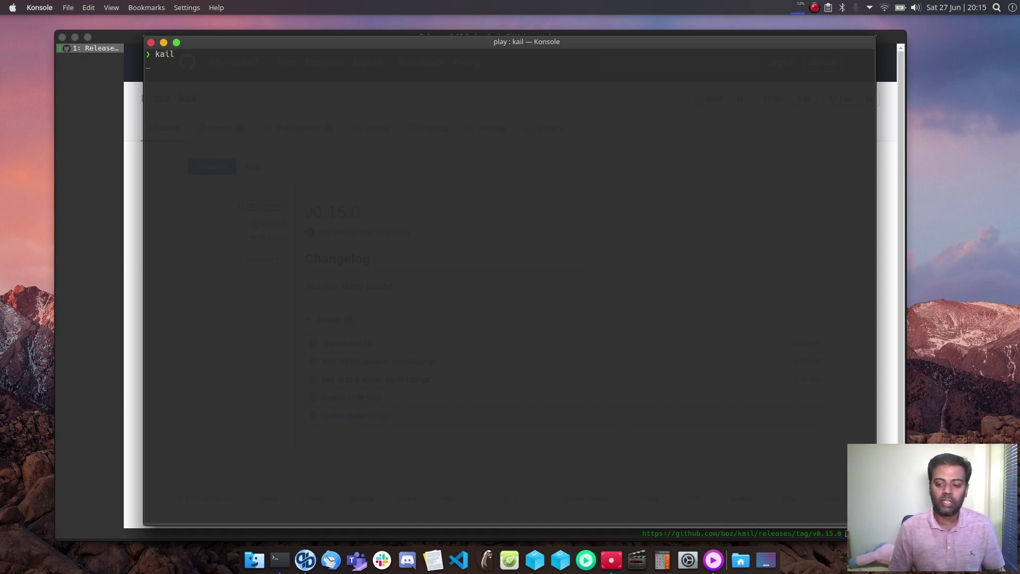
pyautogui.hotkey('ctrl', 'c')
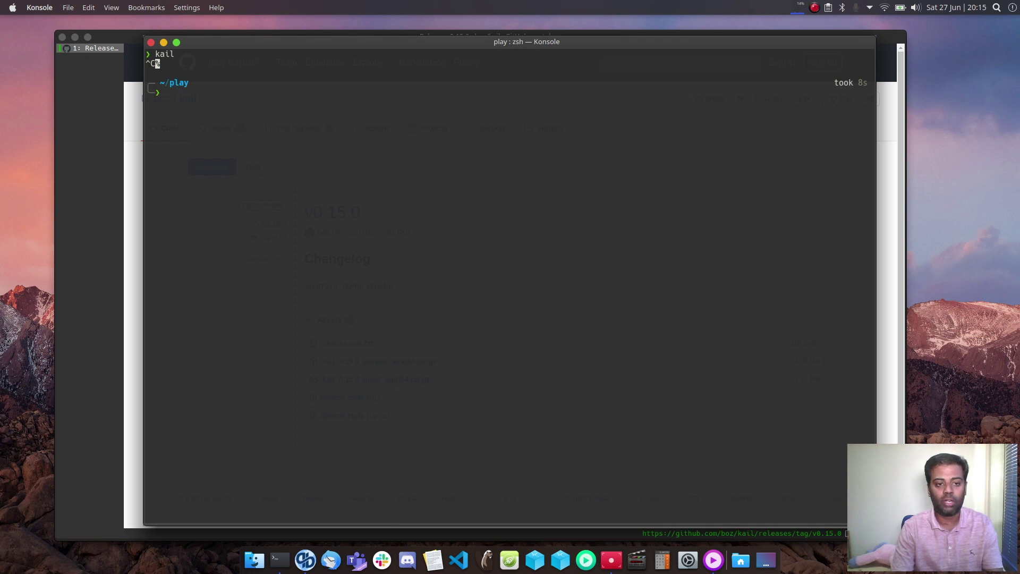
# Step: List the pods in all namespaces with kubectl and start kail again without any filters
pyautogui.write('kubec')
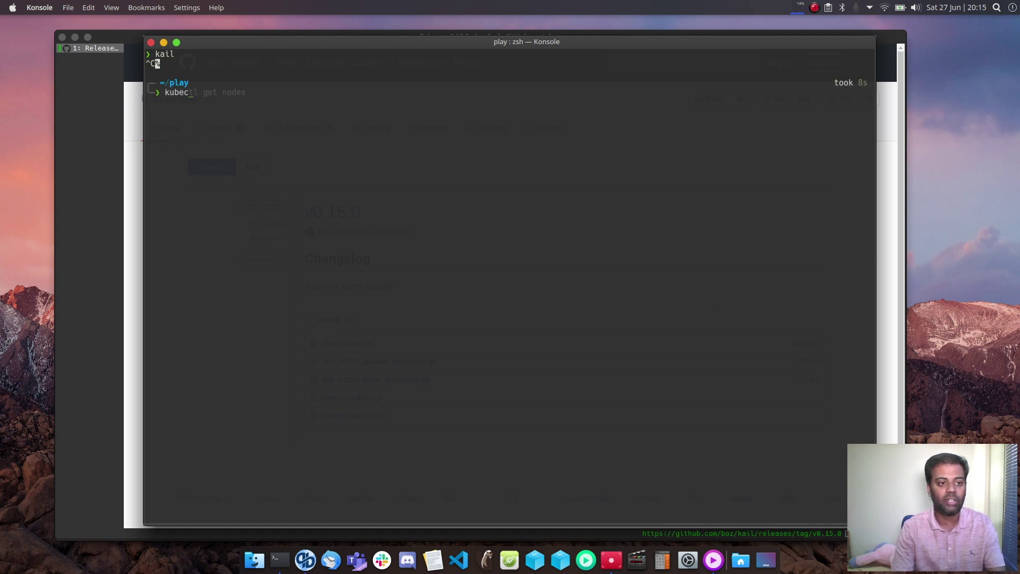
pyautogui.write('tl get pods --all-namespaces')
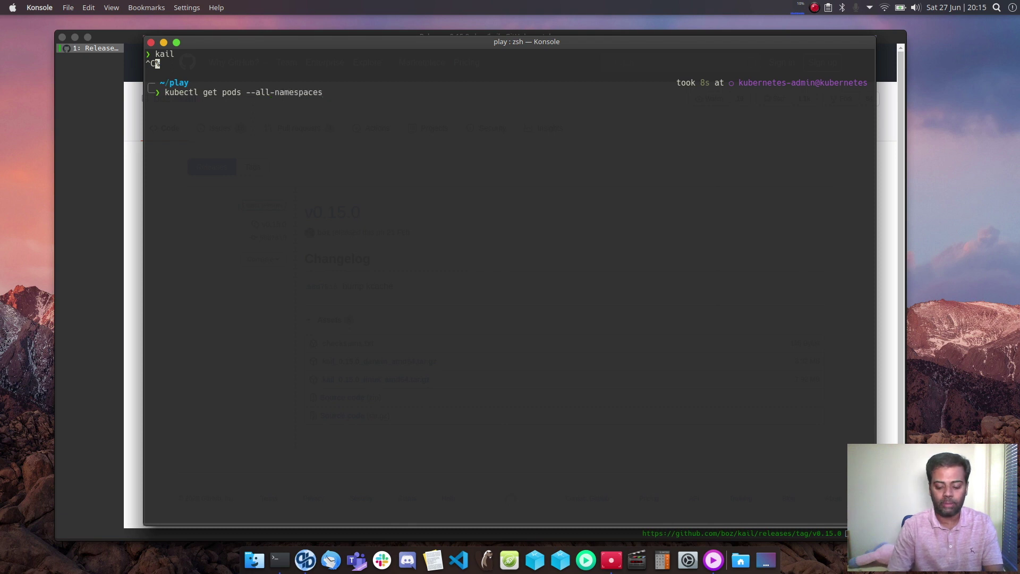
pyautogui.press('Return')
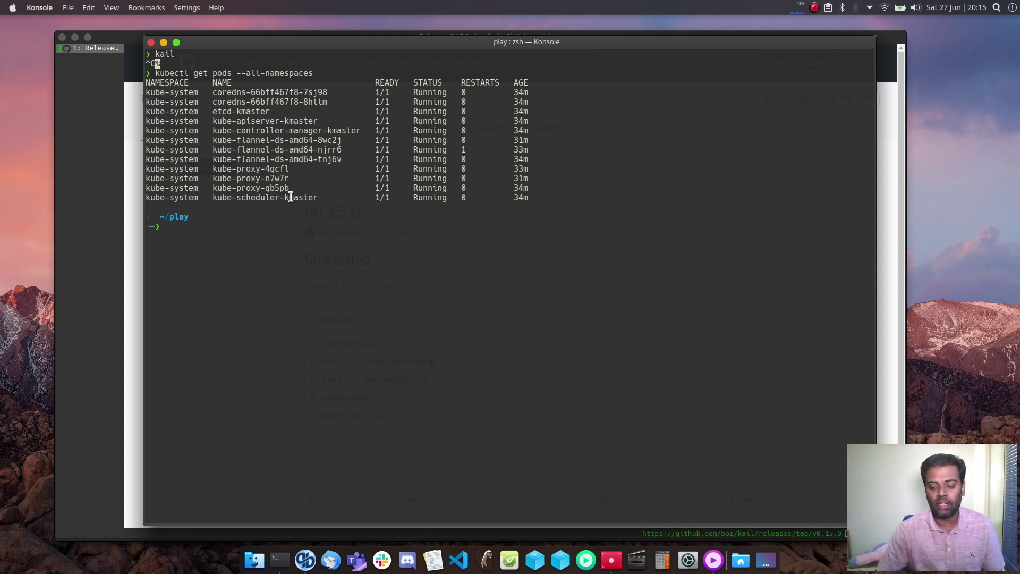
pyautogui.write('kail')
pyautogui.press('Return')
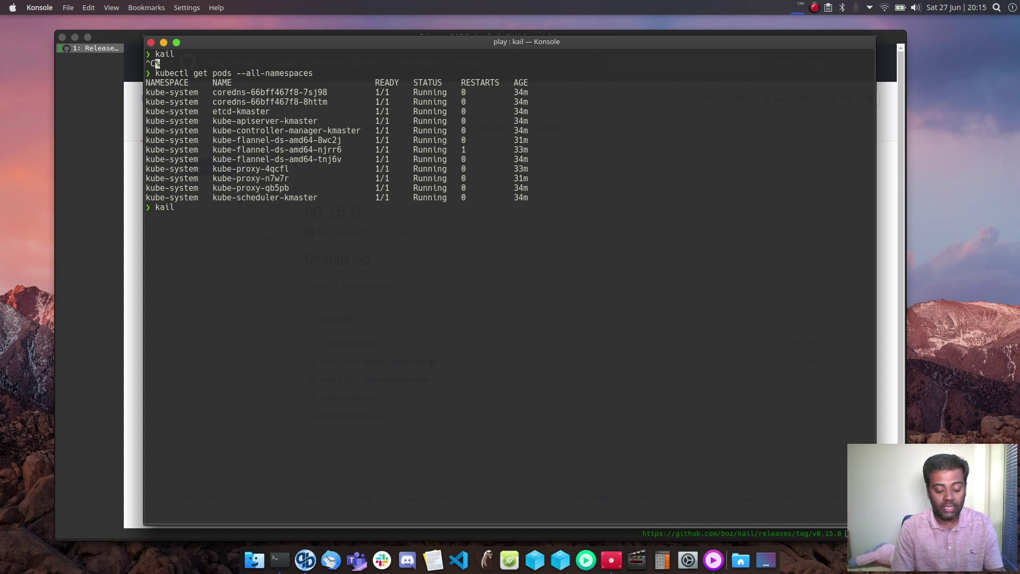
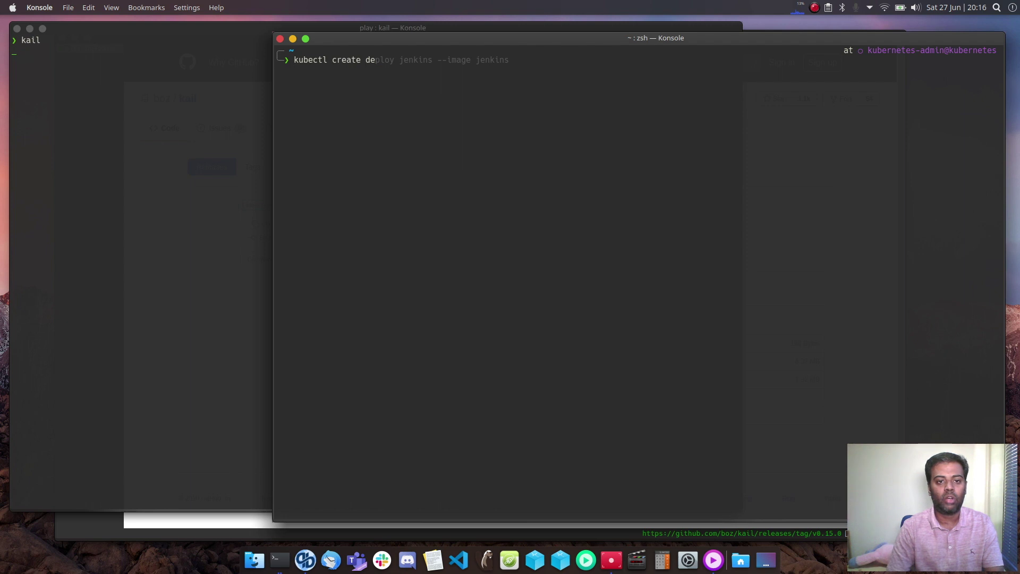
# Step: Create a deployment named nginx from the nginx image and list all resources with kubectl get all
pyautogui.write('ploy nginx')
pyautogui.press('Right')
pyautogui.press('Return')
pyautogui.write('kubectl get all')
pyautogui.press('Return')
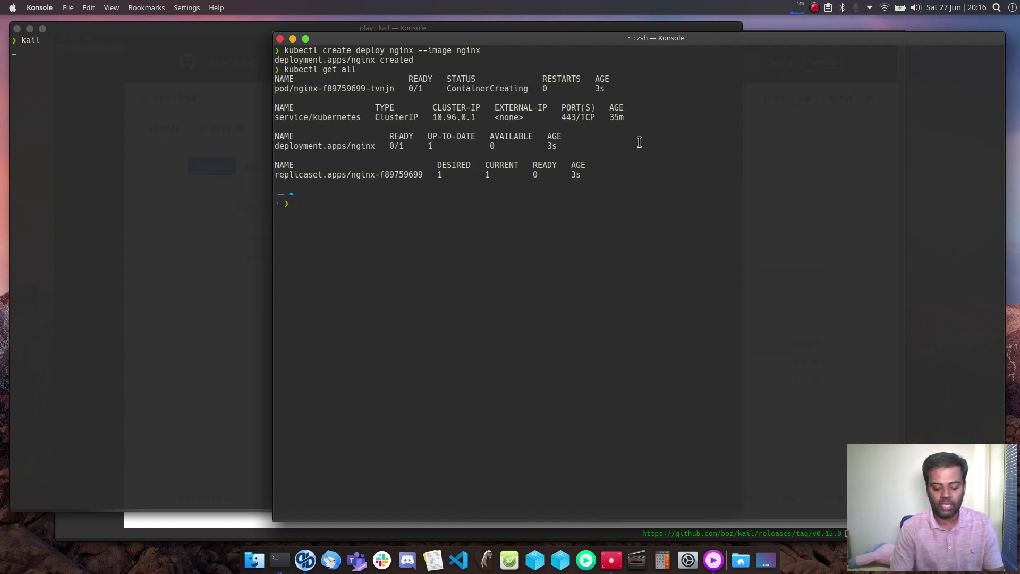
# Step: Clear the terminal and list all Kubernetes resources again to check the nginx pod
pyautogui.write('clear')
pyautogui.press('Return')
pyautogui.write('kube')
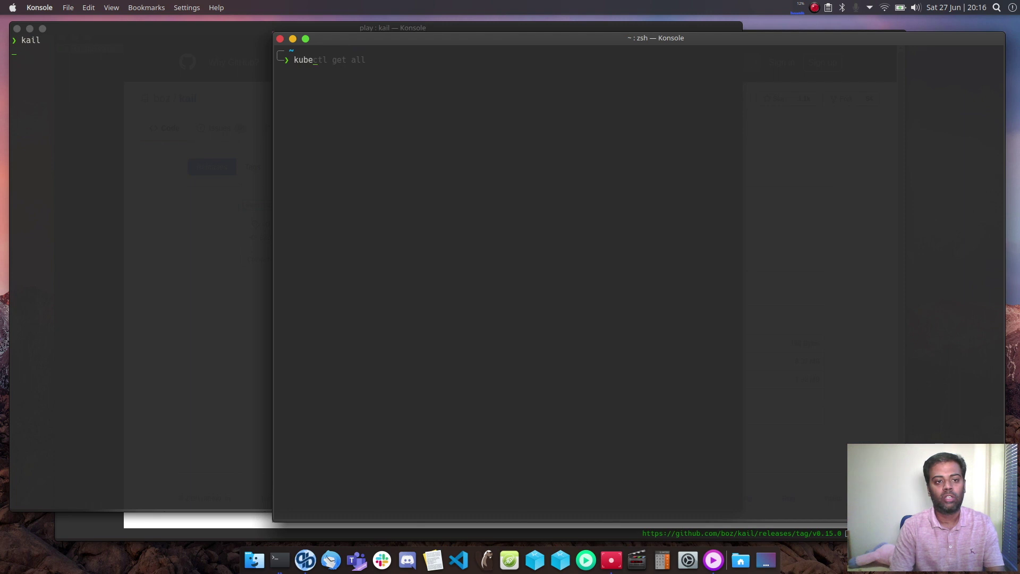
pyautogui.write('ctl get all')
pyautogui.press('Return')
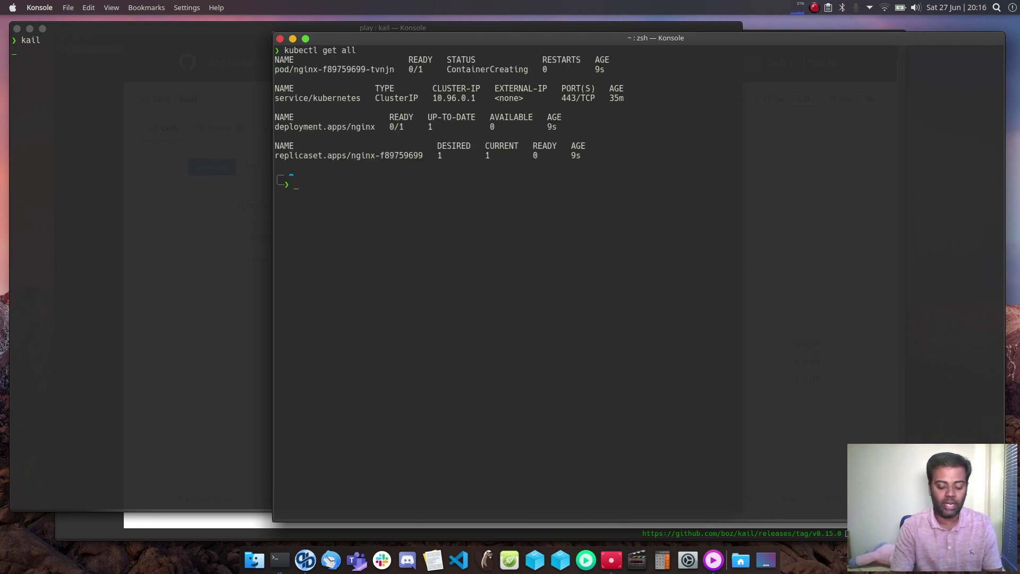
# Step: Recheck the nginx pod's status with kubectl get all on a cleared screen and highlight the pod name
pyautogui.hotkey('ctrl', 'l')
pyautogui.write('kbuectl')
pyautogui.press('BackSpace')
pyautogui.press('BackSpace')
pyautogui.press('BackSpace')
pyautogui.press('BackSpace')
pyautogui.press('BackSpace')
pyautogui.press('BackSpace')
pyautogui.write('ybe')
pyautogui.press('BackSpace')
pyautogui.press('BackSpace')
pyautogui.press('BackSpace')
pyautogui.write('ubectl get all')
pyautogui.press('Return')
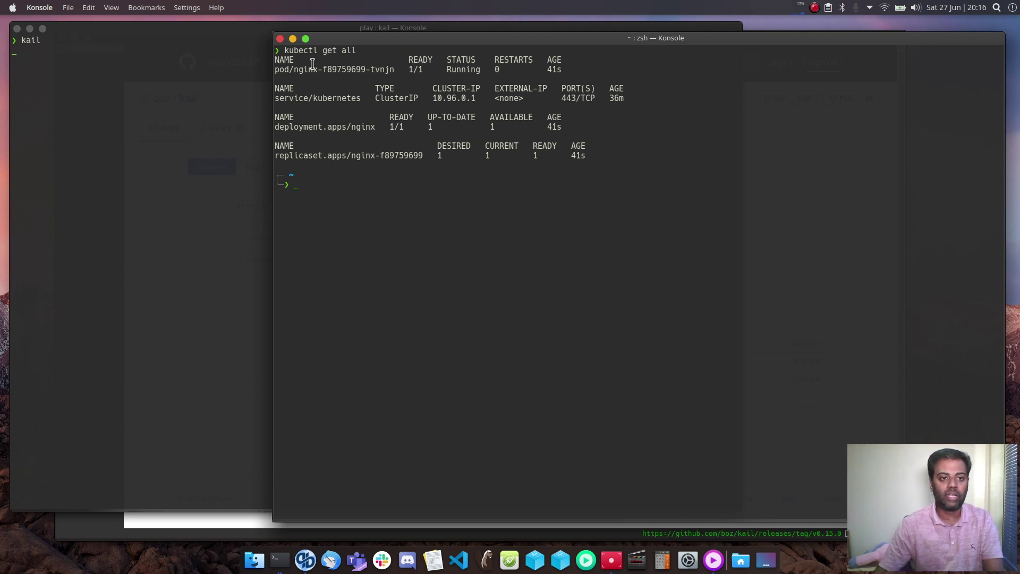
pyautogui.moveTo(298, 71); pyautogui.dragTo(408, 70)
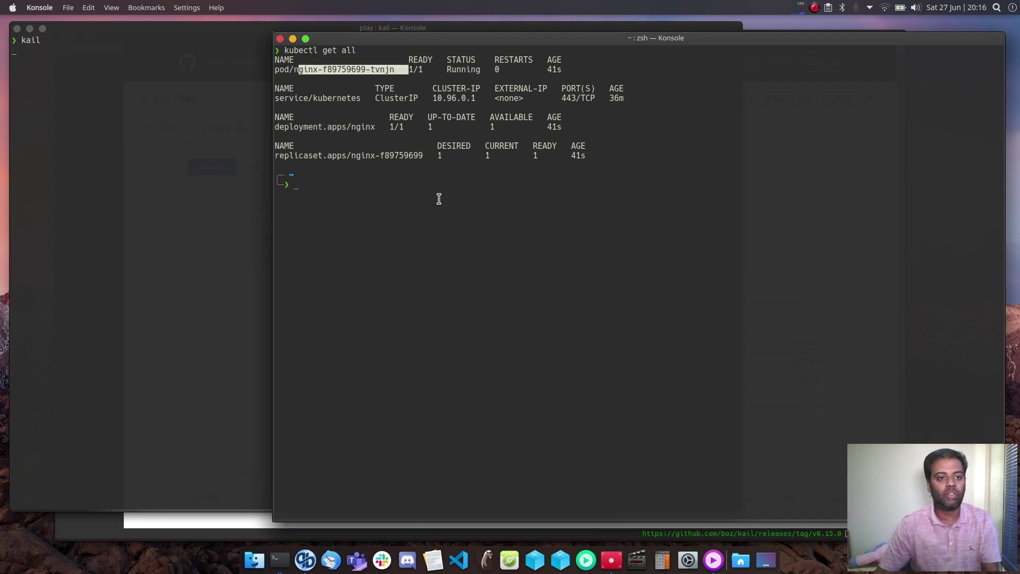
pyautogui.click(340, 199)
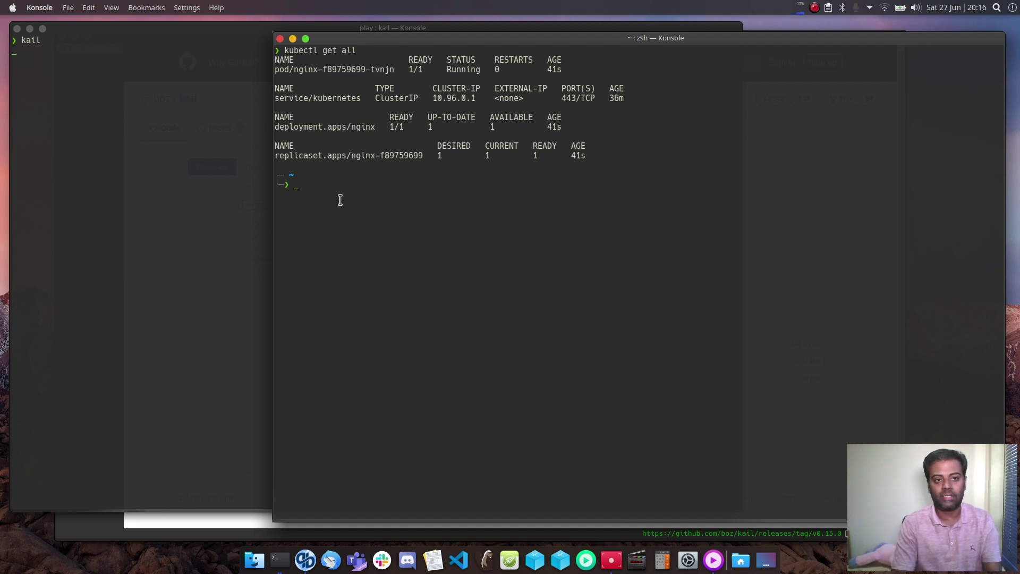
# Step: Try to forward local port 8080 to port 80 with kubectl port-forward ngi nginx-f89759699-tvnjn 8080:80
pyautogui.write('kubectl')
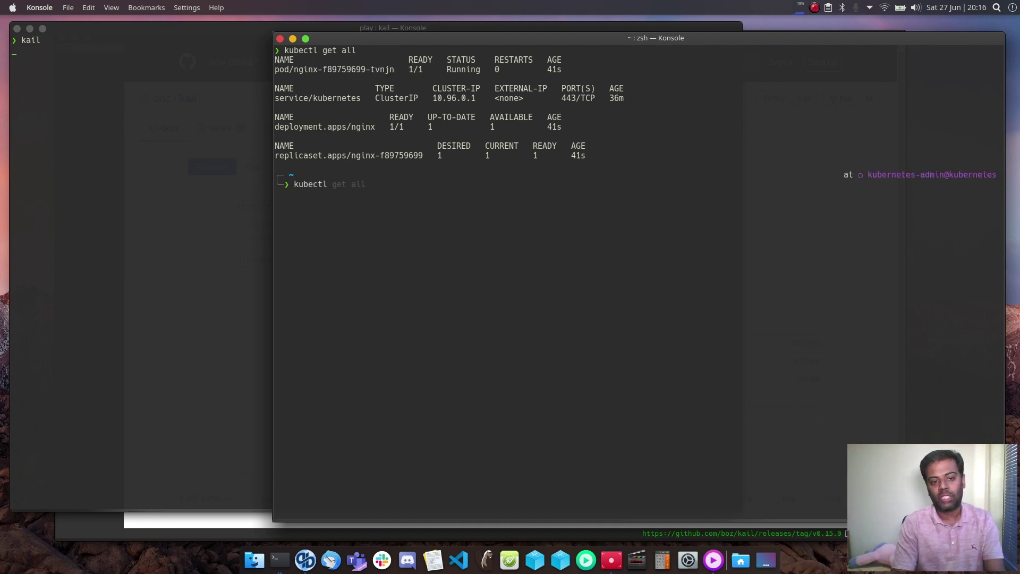
pyautogui.write(' port-forward ngi')
pyautogui.press('Tab')
pyautogui.write('8080:80')
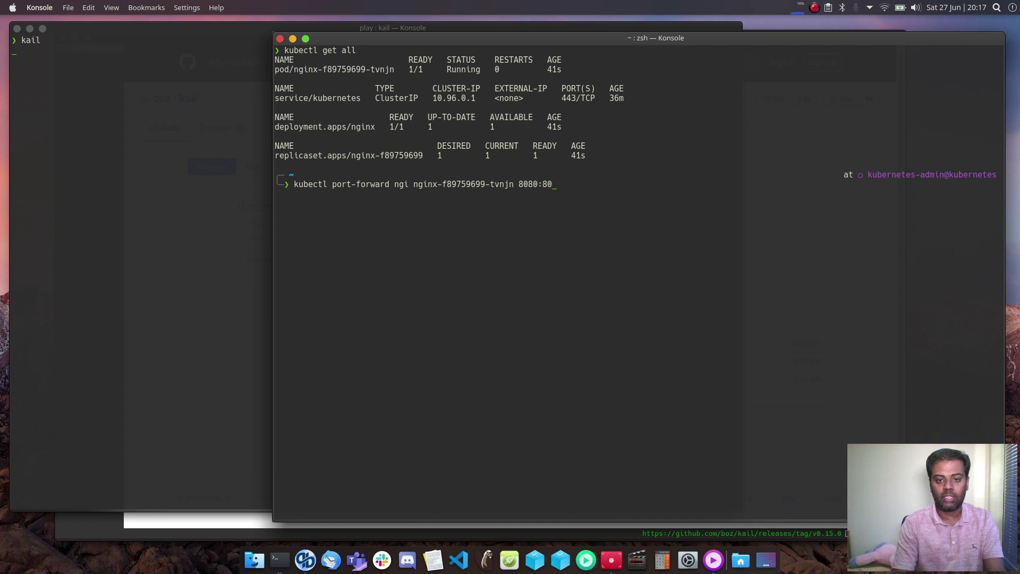
pyautogui.press('Return')
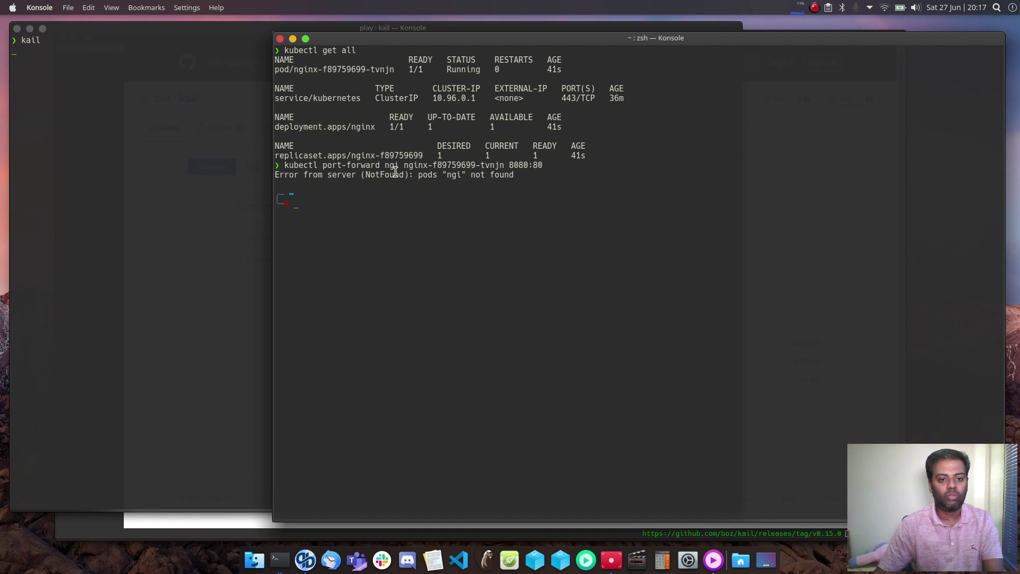
# Step: Forward local port 8080 to port 80 of pod nginx-f89759699-tvnjn and leave the port-forward running in the background
pyautogui.write('kubec')
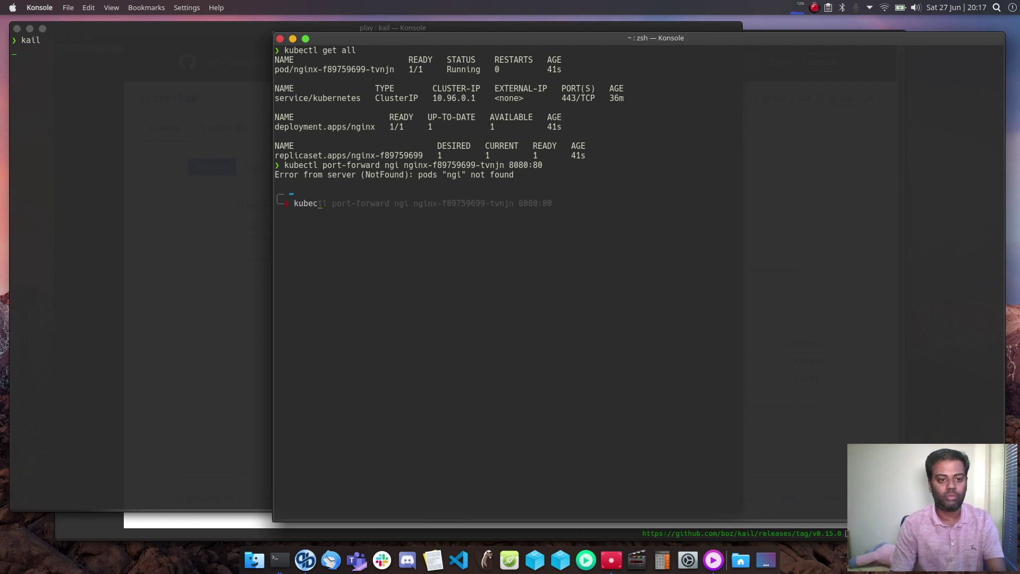
pyautogui.write('tl port-forward nginx')
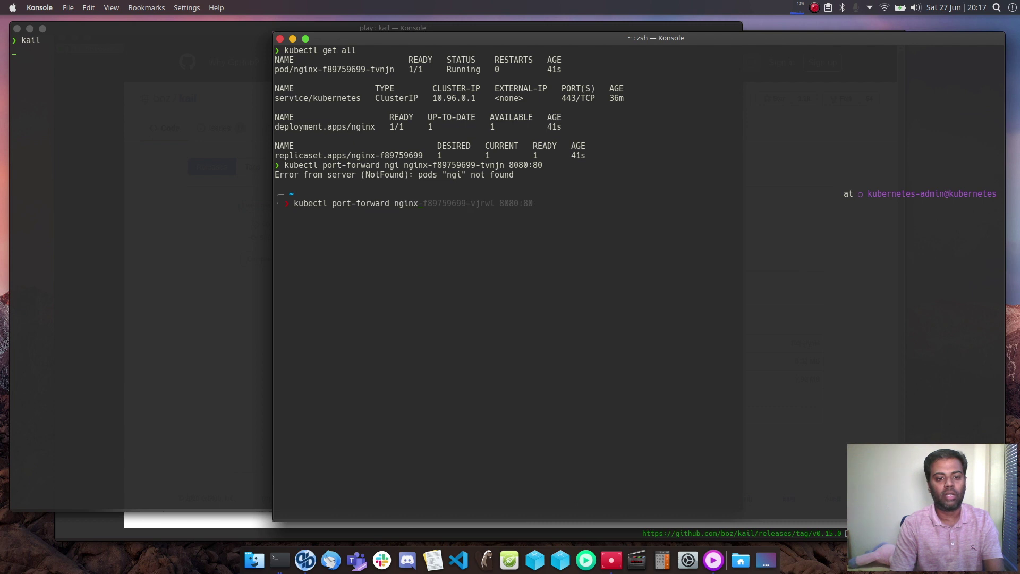
pyautogui.write('-f89759699-tvnjn 8080:80')
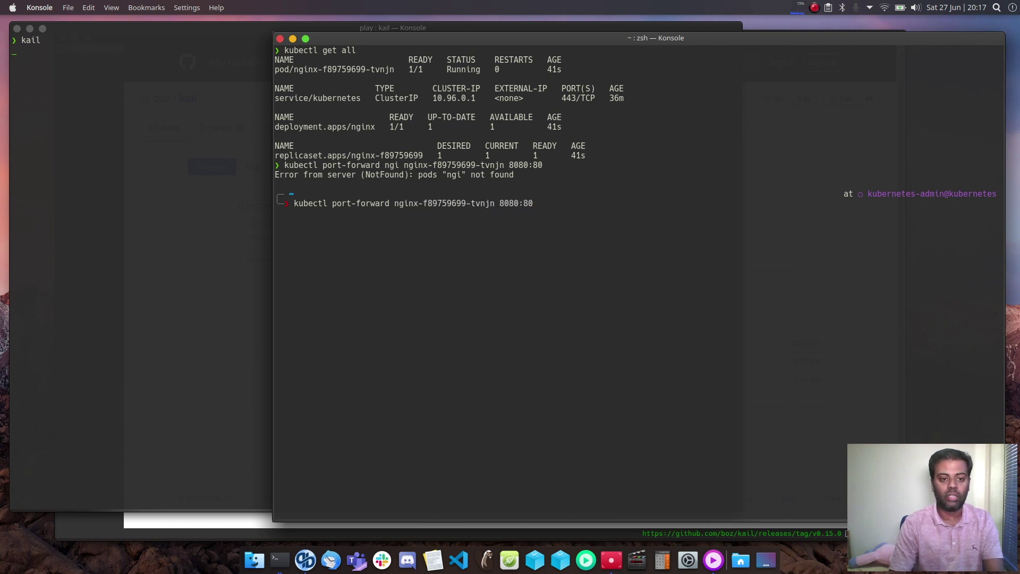
pyautogui.press('Return')
pyautogui.hotkey('ctrl', 'c')
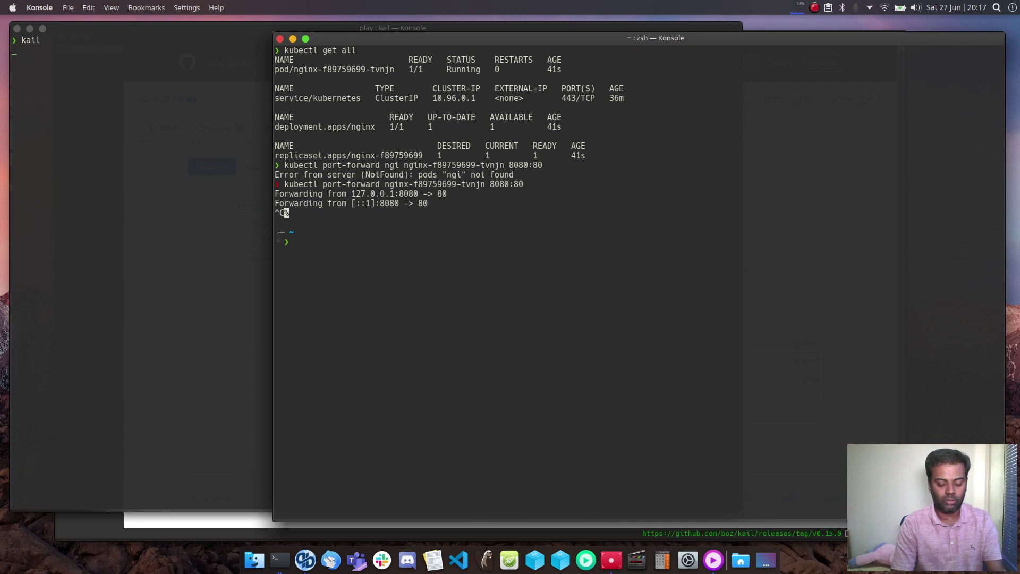
pyautogui.press('Up')
pyautogui.press('Return')
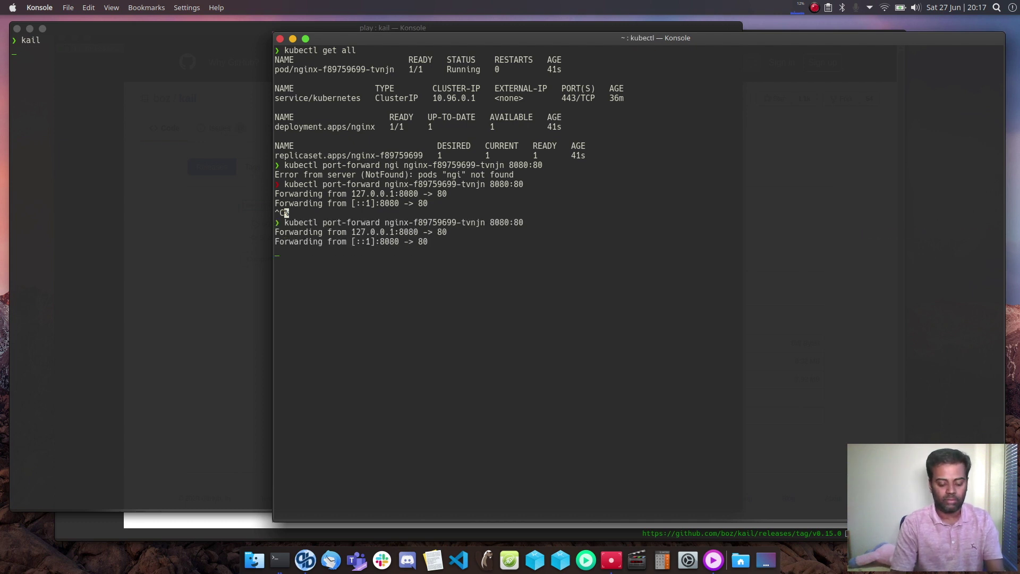
pyautogui.hotkey('ctrl', 'z')
pyautogui.write('bg')
pyautogui.press('Return')
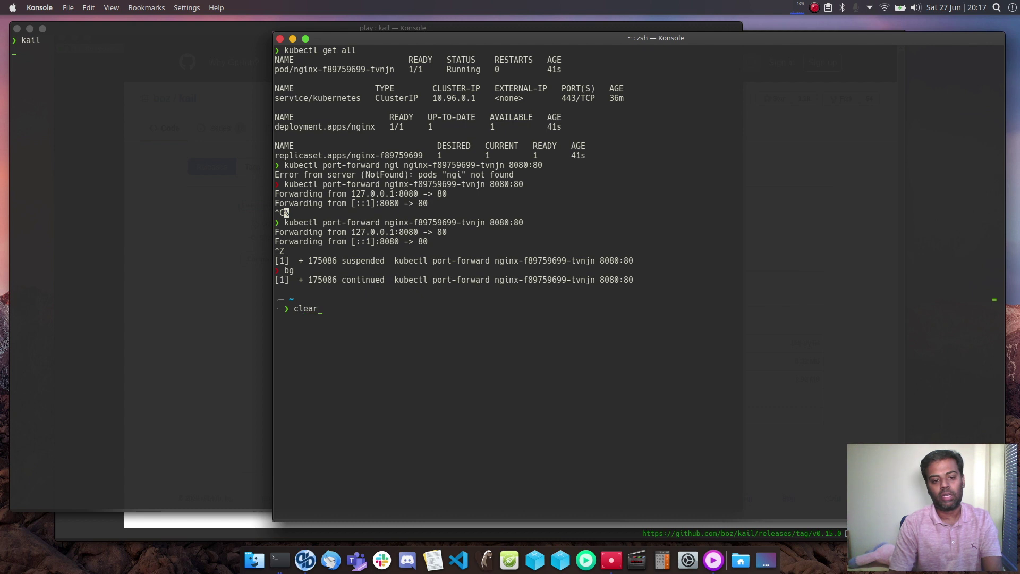
# Step: Clear the terminal and fetch the nginx page from localhost:8080 with curl in silent mode
pyautogui.hotkey('ctrl', 'l')
pyautogui.write('curl ')
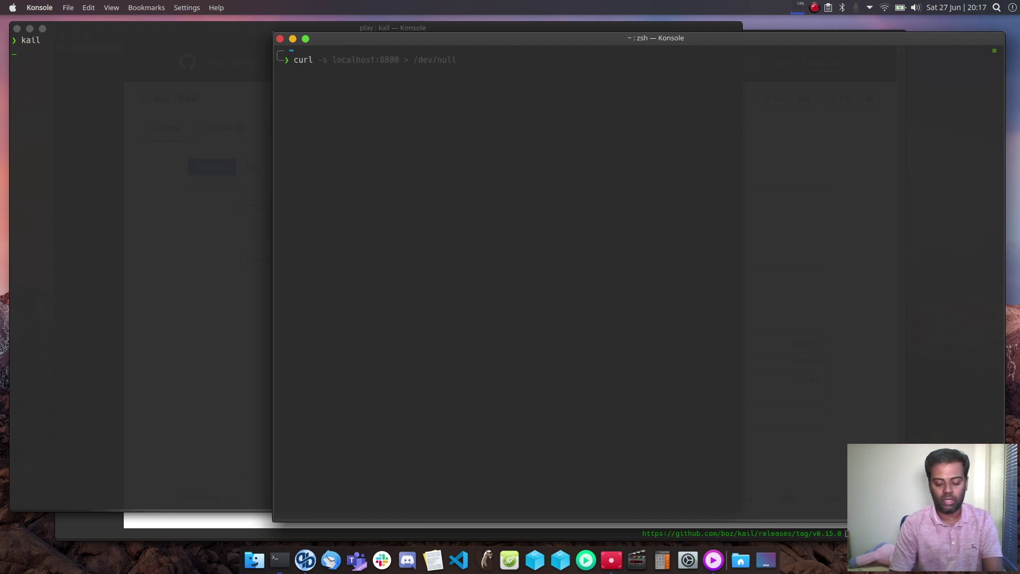
pyautogui.write('-')
pyautogui.press('BackSpace')
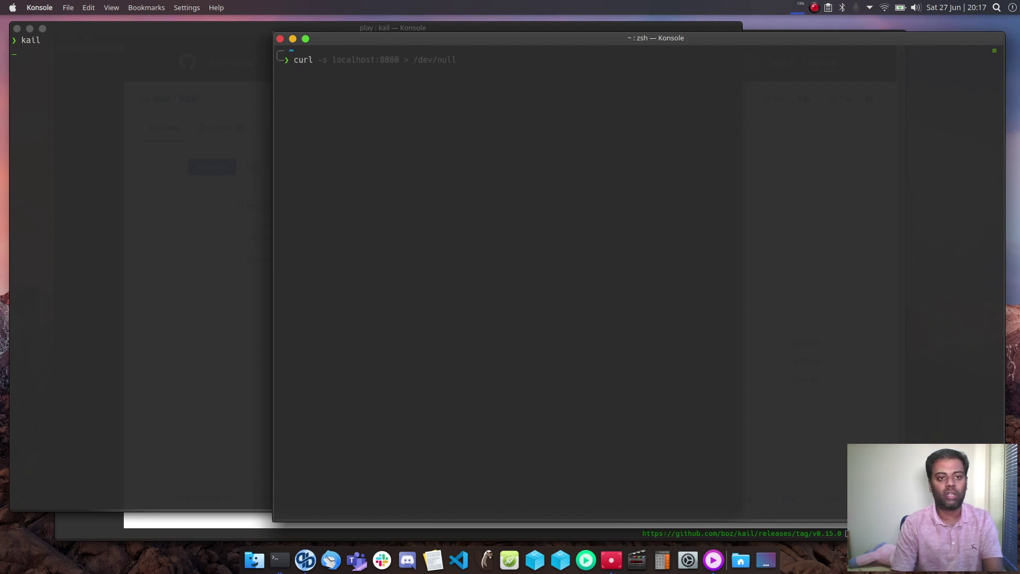
pyautogui.write('-s loc')
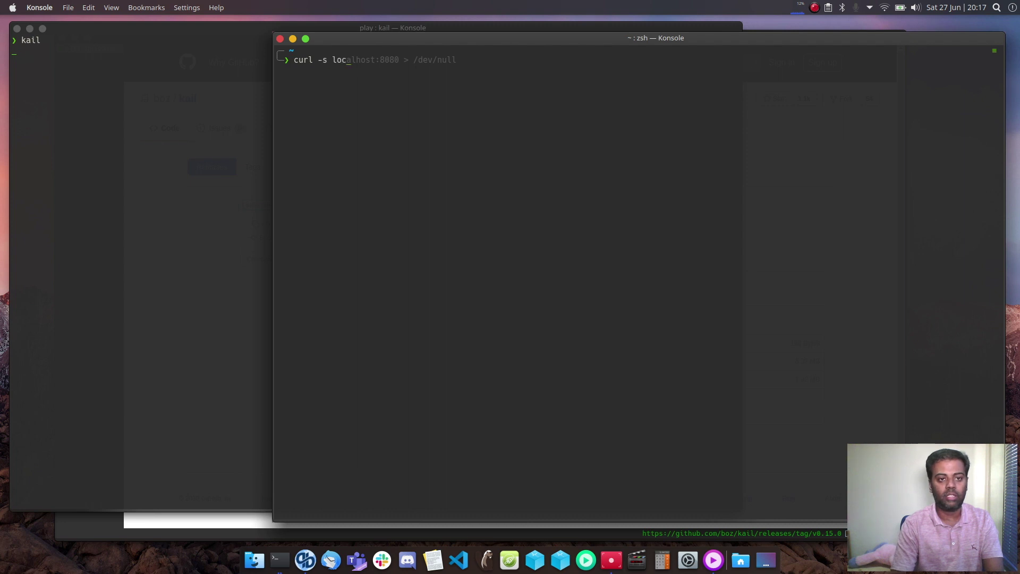
pyautogui.write('alhost:8080')
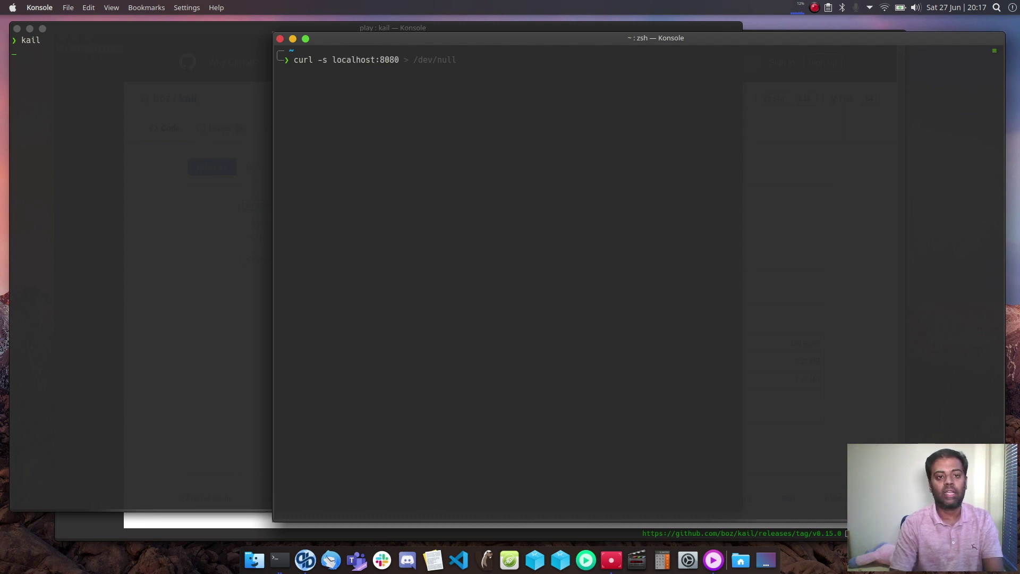
pyautogui.press('Return')
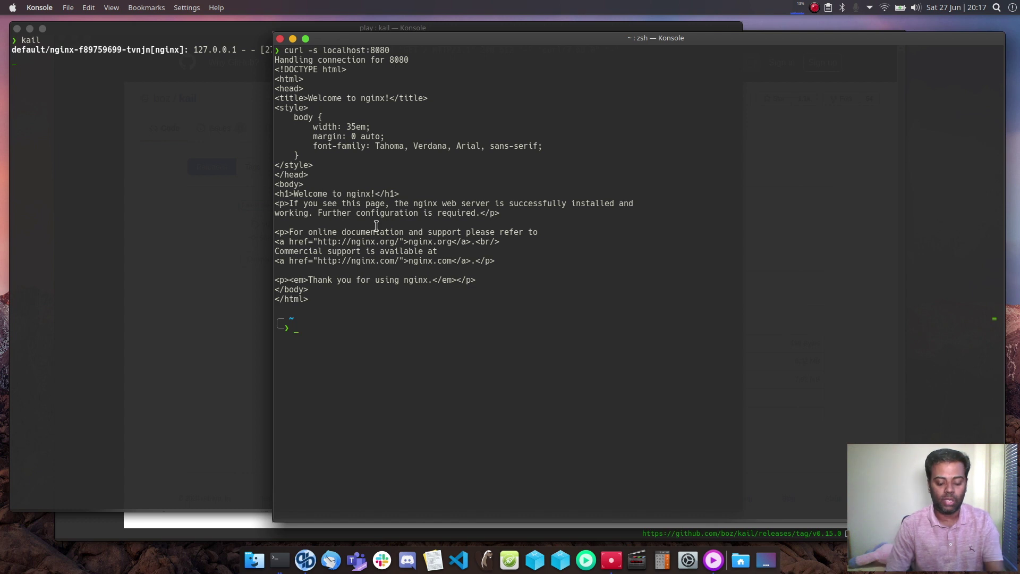
# Step: Generate nginx log entries by repeatedly requesting localhost:8080 with silent curl, mostly sending the output to /dev/null
pyautogui.write('curl -s localhost:8080')
pyautogui.press('Right')
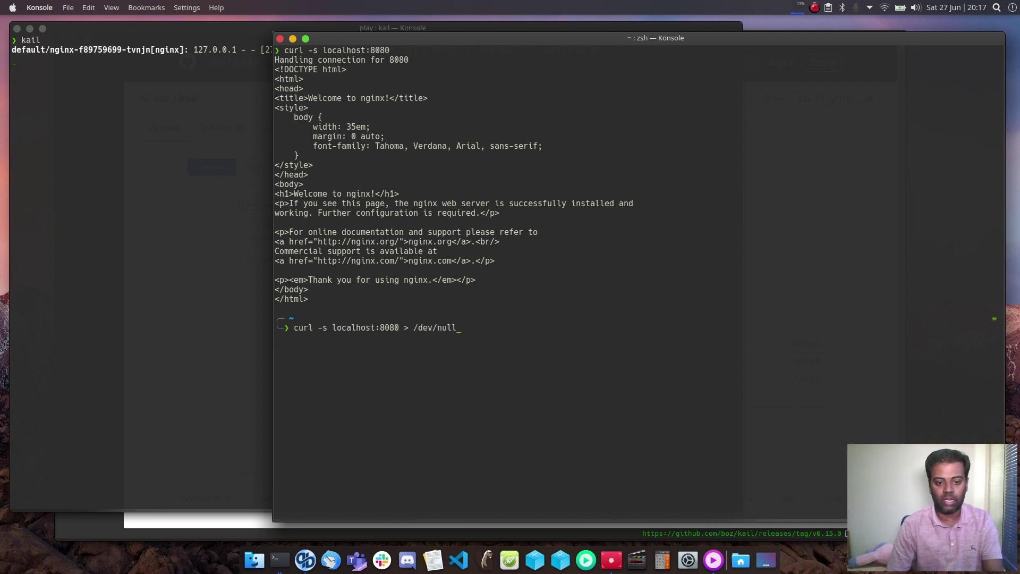
pyautogui.press('Return')
pyautogui.press('Up')
pyautogui.press('Return')
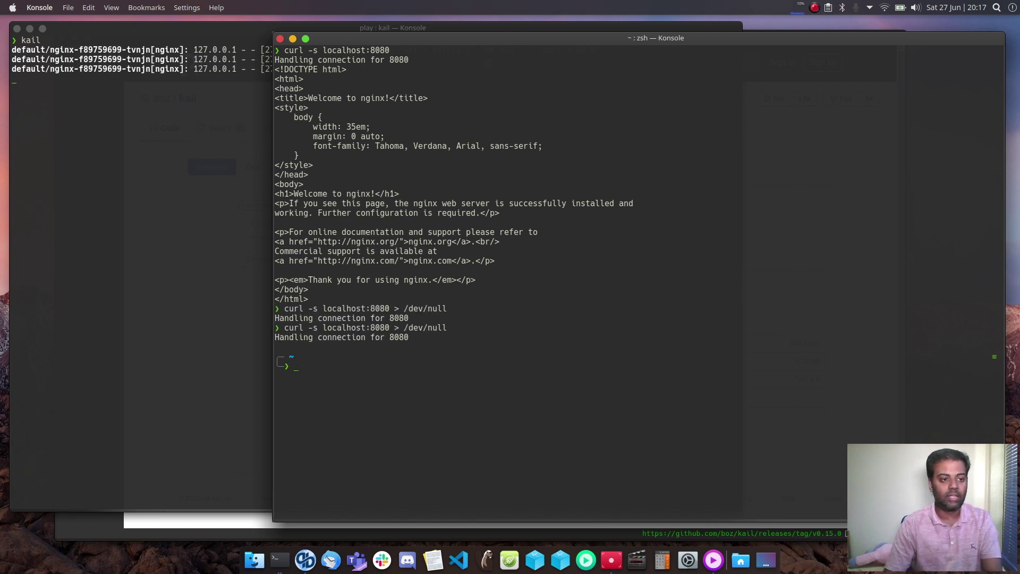
pyautogui.press('Up')
pyautogui.press('Return')
pyautogui.press('Up')
pyautogui.press('Up')
pyautogui.press('Return')
pyautogui.press('Up')
pyautogui.press('Return')
pyautogui.press('Up')
pyautogui.press('Return')
pyautogui.press('Up')
pyautogui.press('Return')
pyautogui.press('Up')
pyautogui.press('Return')
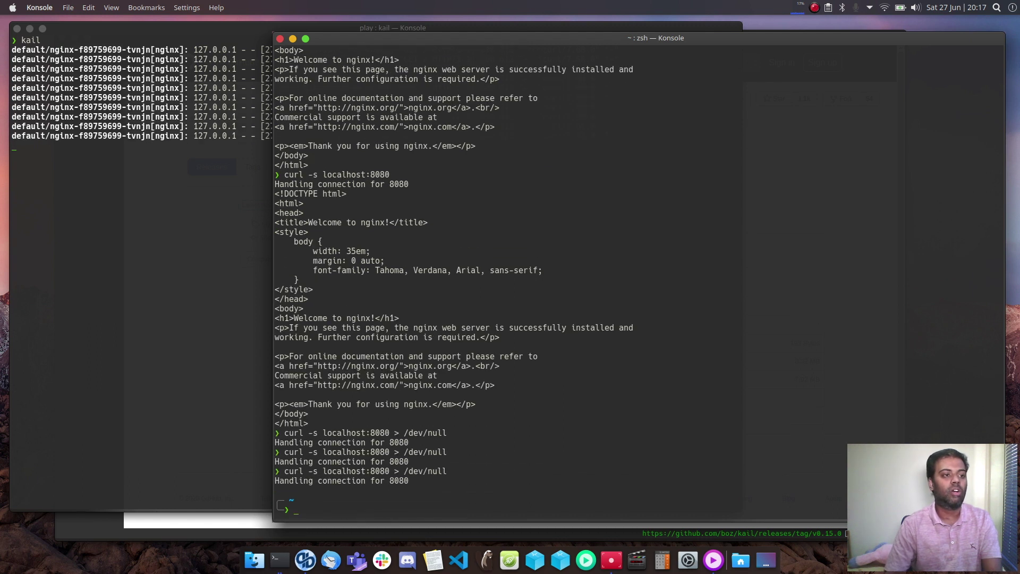
# Step: Clear the terminal used for curl requests and replace the running kail stream with the output of kail --help
pyautogui.write('clear')
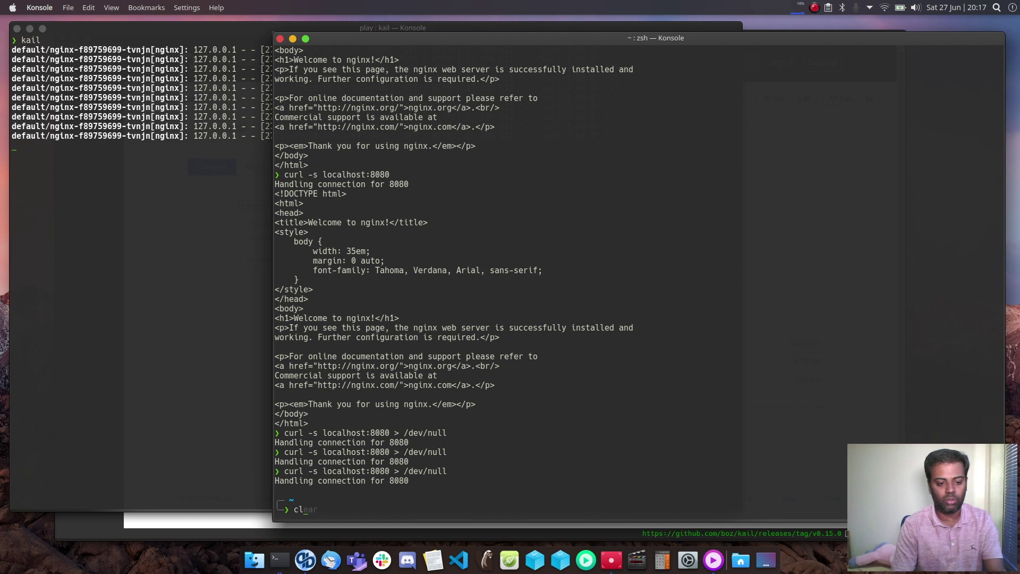
pyautogui.press('Return')
pyautogui.click(147, 270)
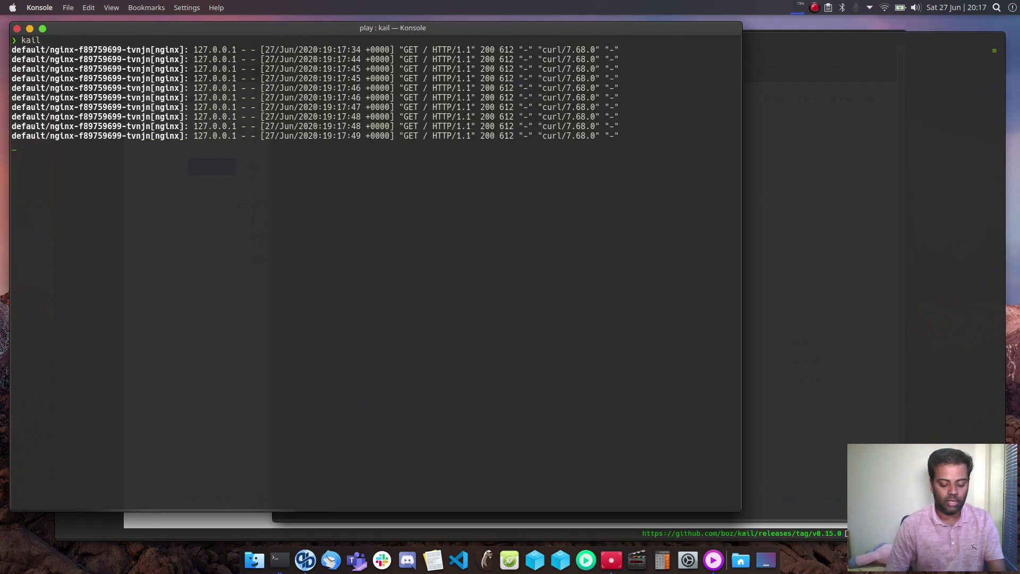
pyautogui.hotkey('ctrl', 'c')
pyautogui.write('kail --help')
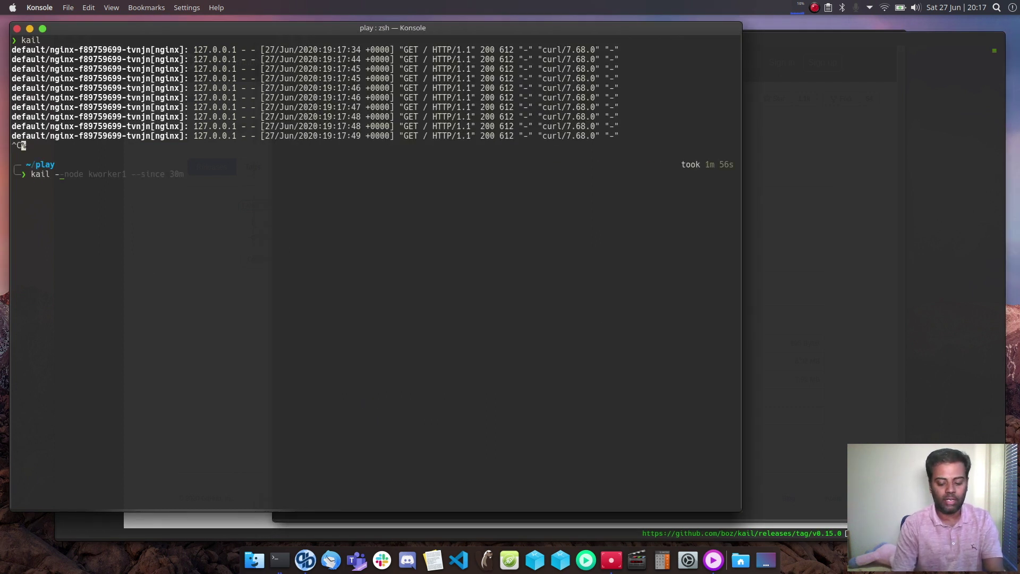
pyautogui.press('Return')
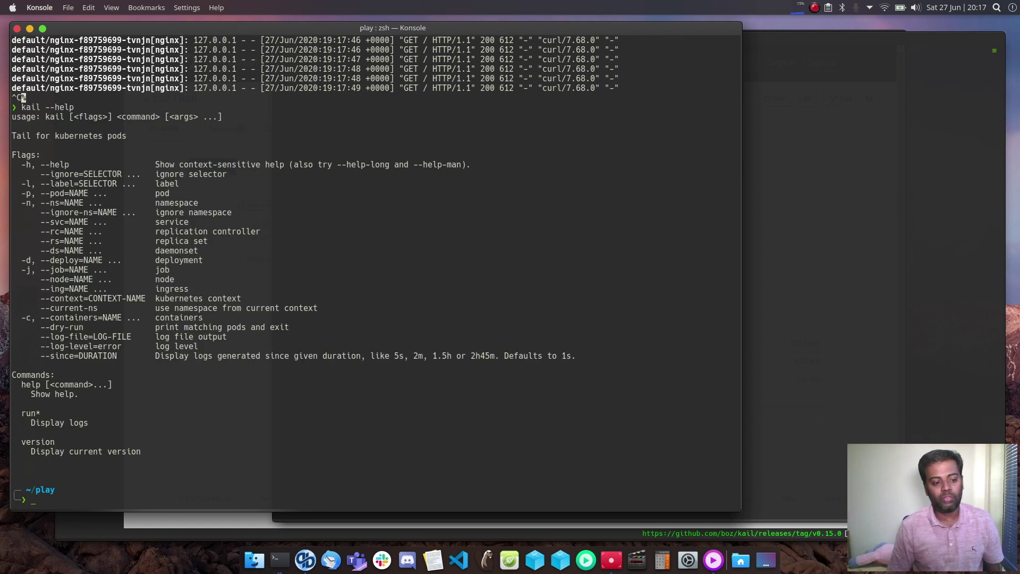
# Step: Prepare a kail command with the -p pod option and copy the nginx pod's name from kubectl get pods in the other terminal
pyautogui.write('kail')
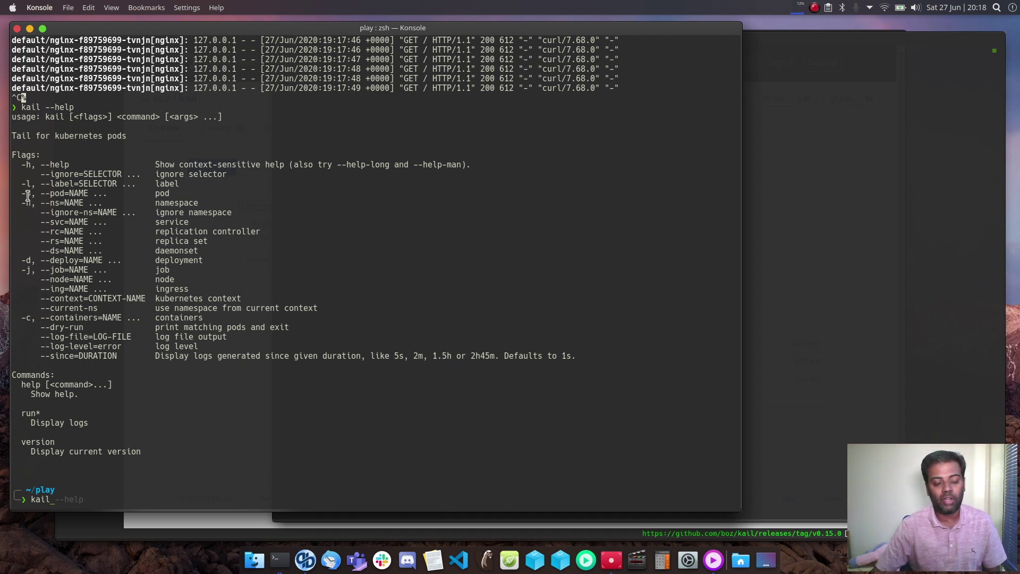
pyautogui.moveTo(21, 194); pyautogui.dragTo(30, 194)
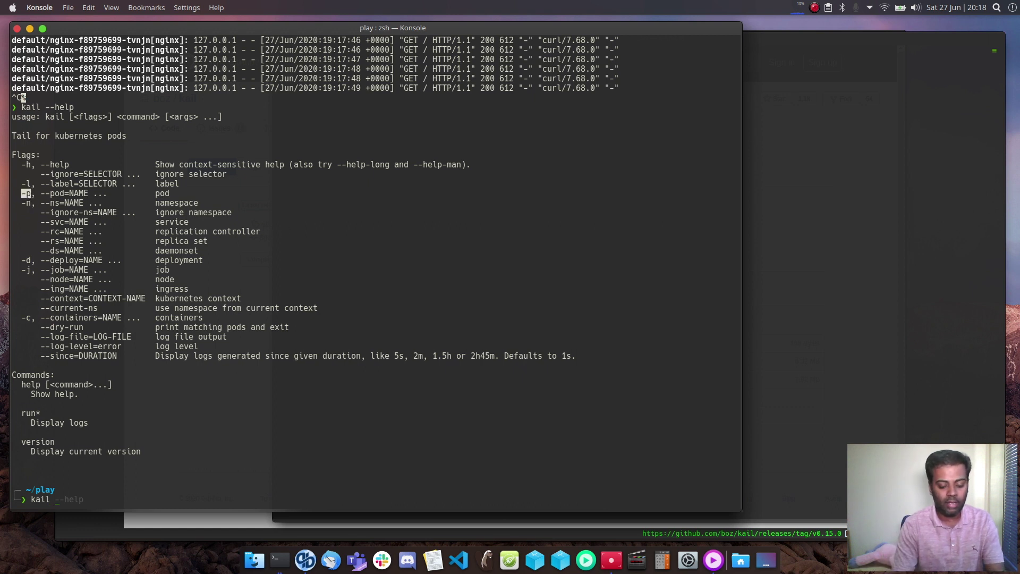
pyautogui.write('-p ngi')
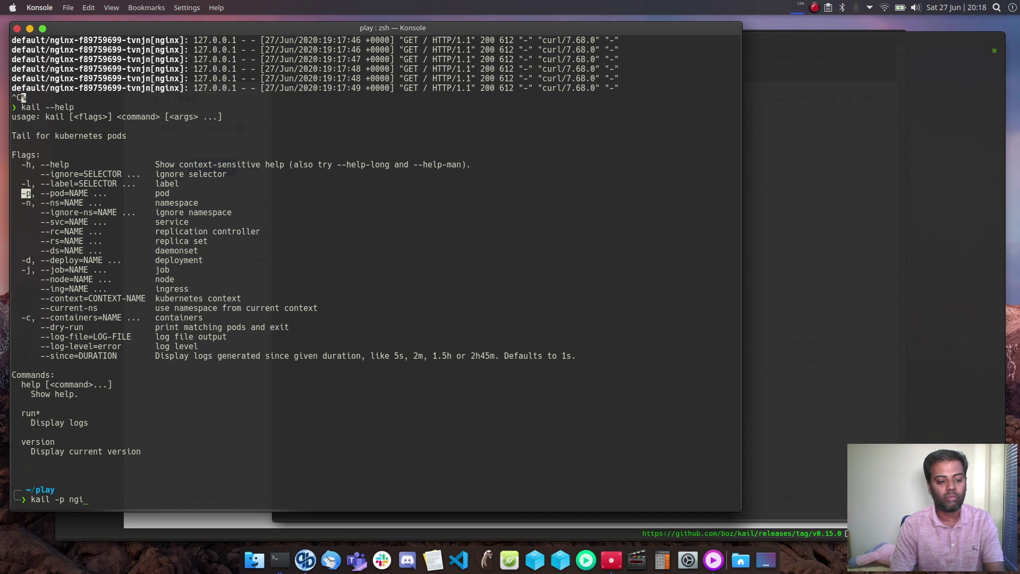
pyautogui.press('BackSpace')
pyautogui.press('BackSpace')
pyautogui.press('BackSpace')
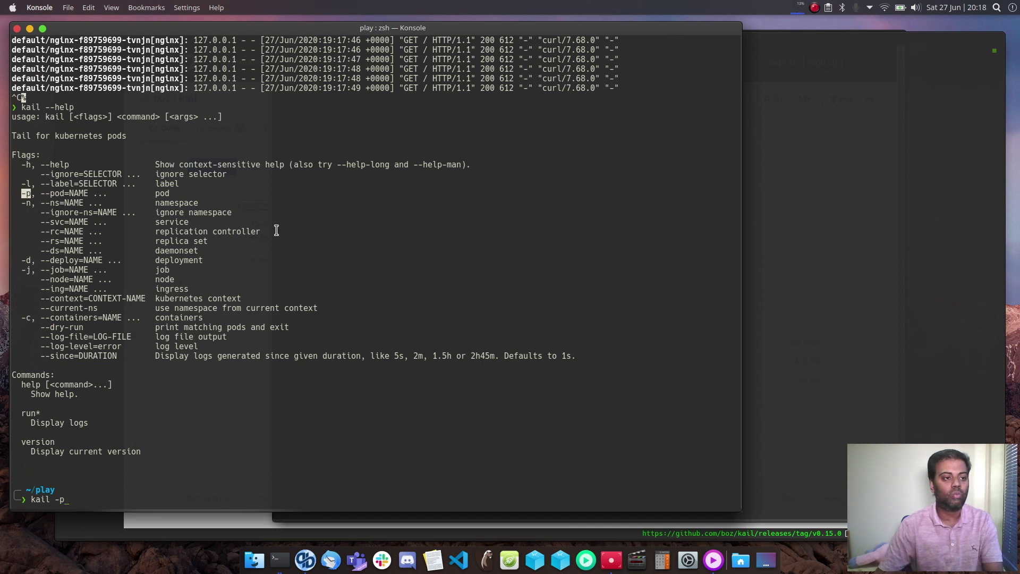
pyautogui.hotkey('ctrl', 'shift', 'n')
pyautogui.write('kubectl get pods')
pyautogui.press('Return')
pyautogui.doubleClick(311, 69)
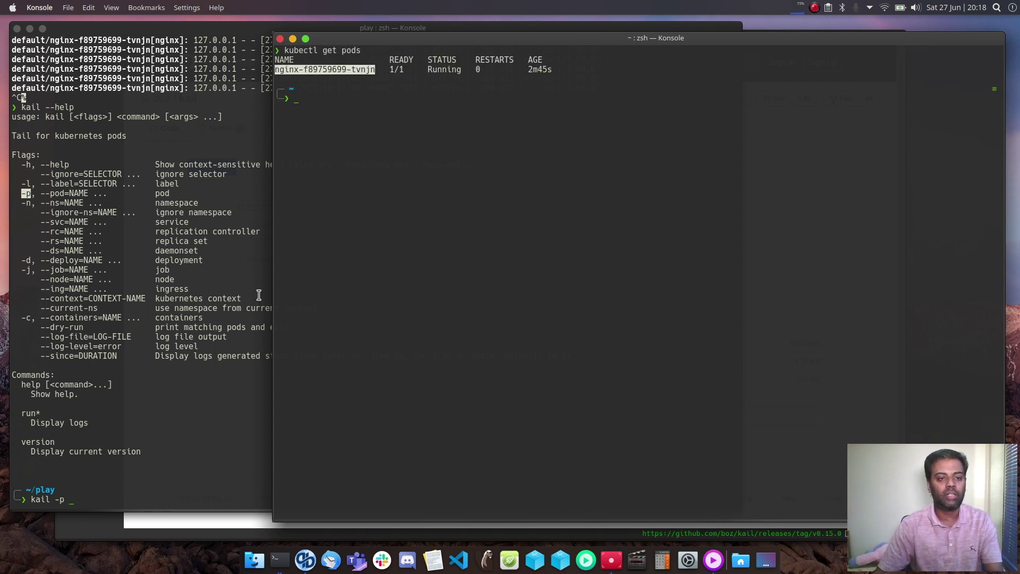
# Step: Run kail -p nginx-f89759699-tvnjn to stream only that pod's logs
pyautogui.click(166, 433)
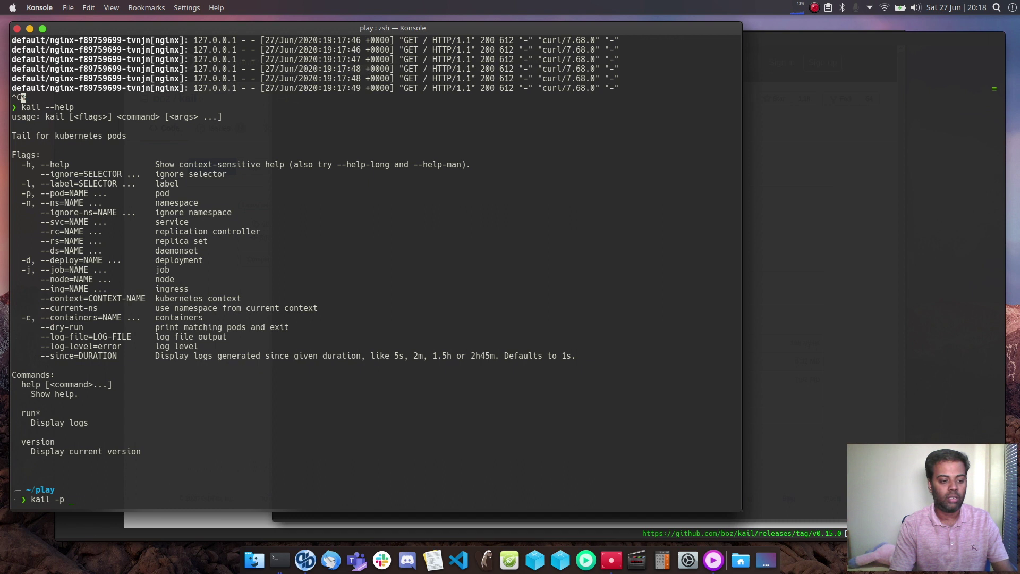
pyautogui.middleClick(286, 449)
pyautogui.press('Return')
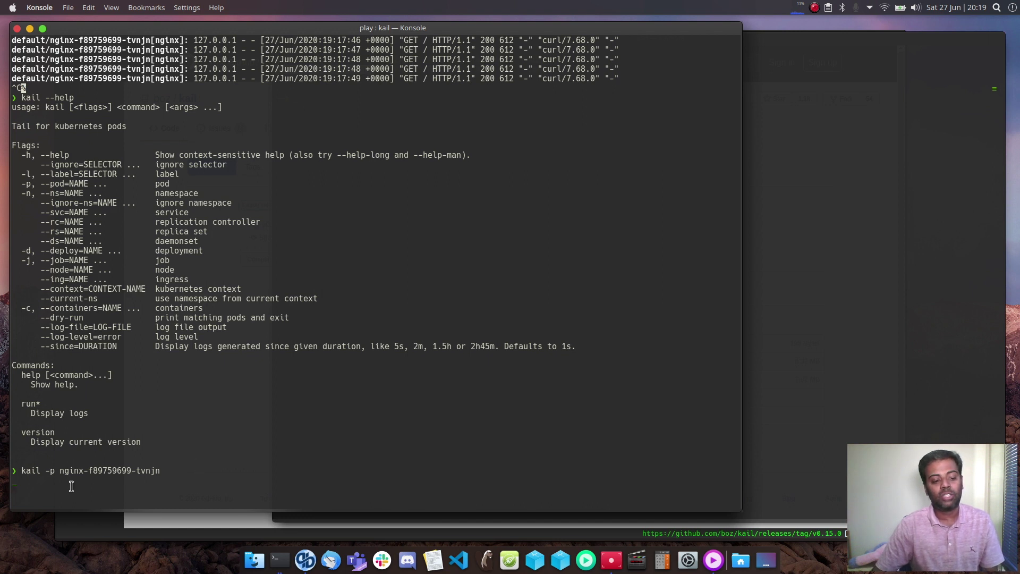
# Step: Generate one log entry with curl -s localhost:8080 > /dev/null and stop the kail pod stream after viewing it
pyautogui.click(843, 242)
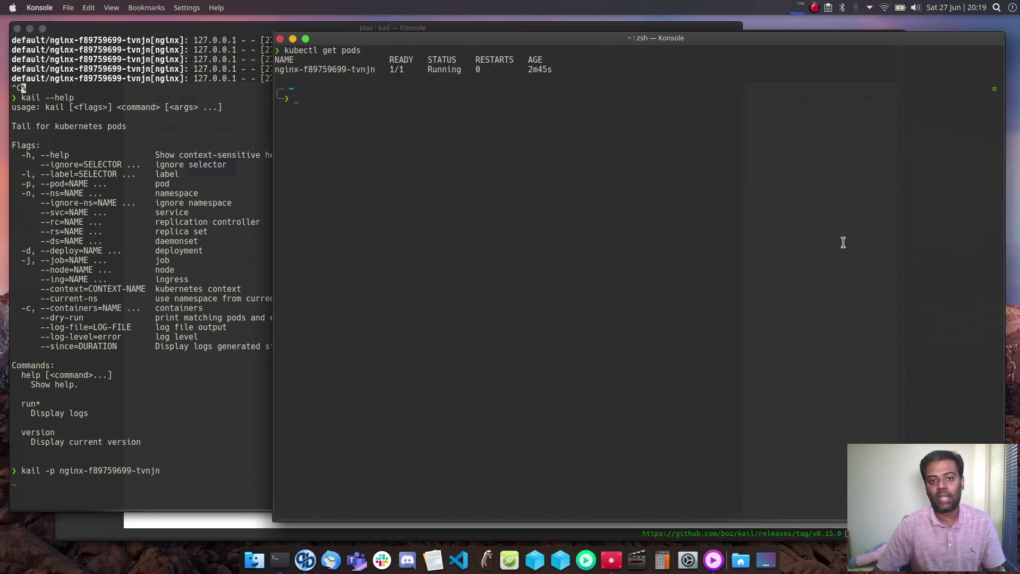
pyautogui.press('Up')
pyautogui.press('Up')
pyautogui.press('Up')
pyautogui.press('Up')
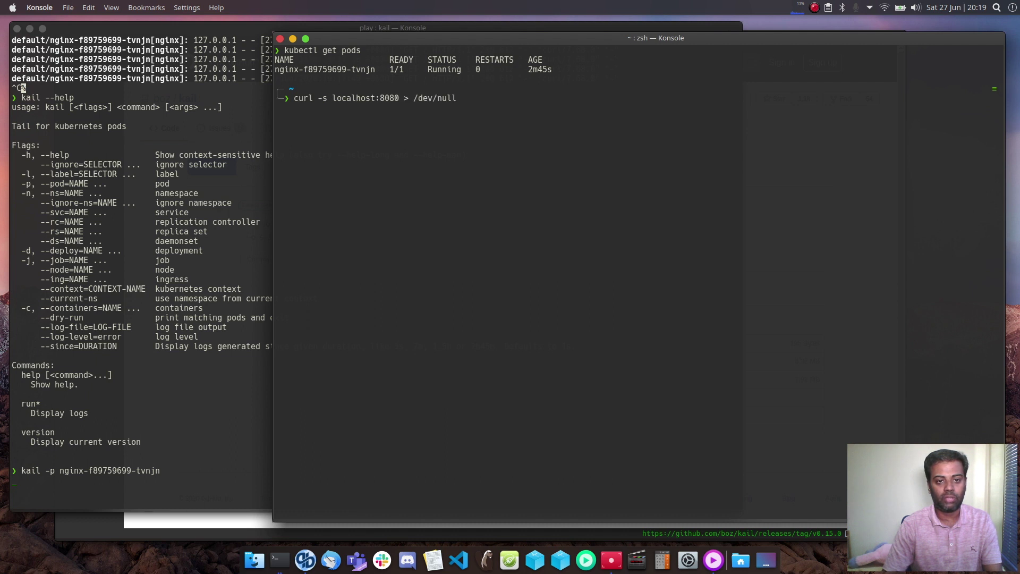
pyautogui.press('Return')
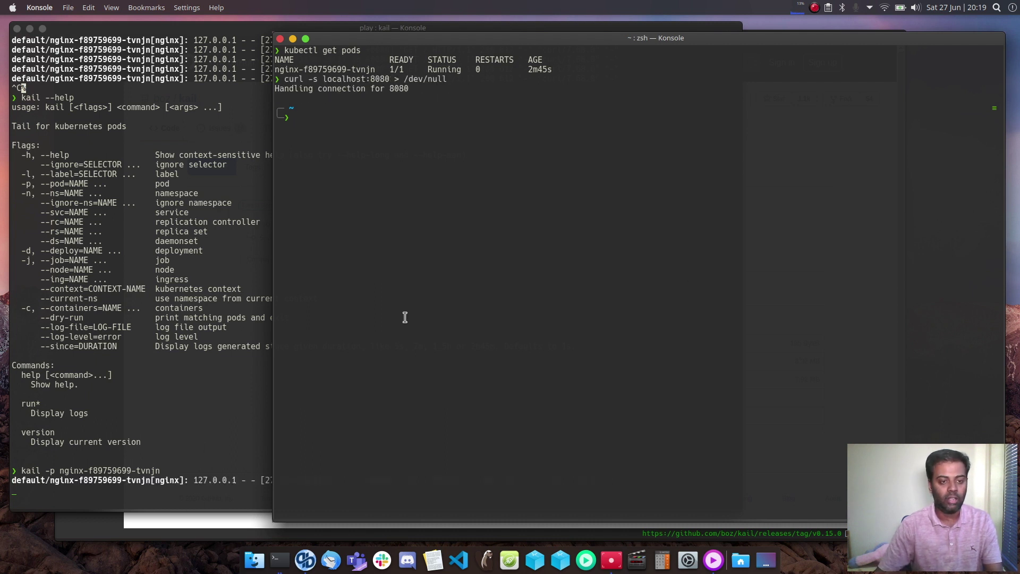
pyautogui.click(125, 374)
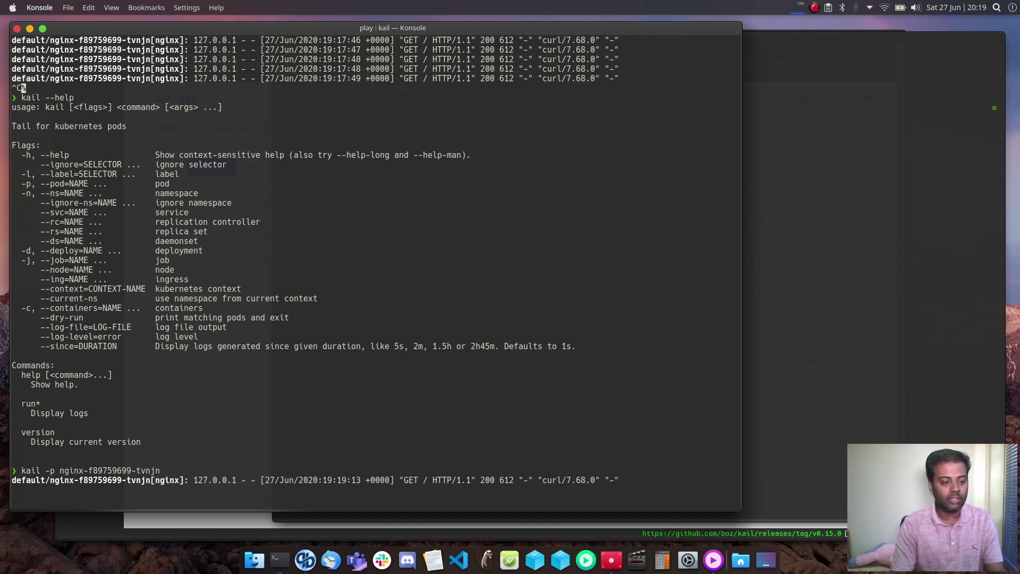
pyautogui.hotkey('ctrl', 'c')
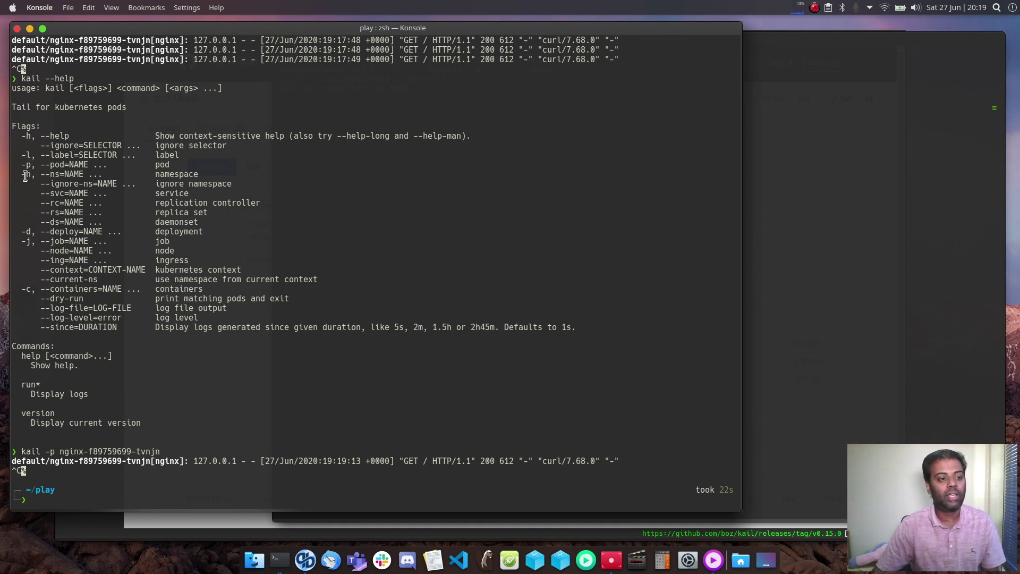
# Step: Stream the logs of the default namespace with kail -n default and stop the stream
pyautogui.moveTo(22, 174); pyautogui.dragTo(85, 174)
pyautogui.click(270, 191)
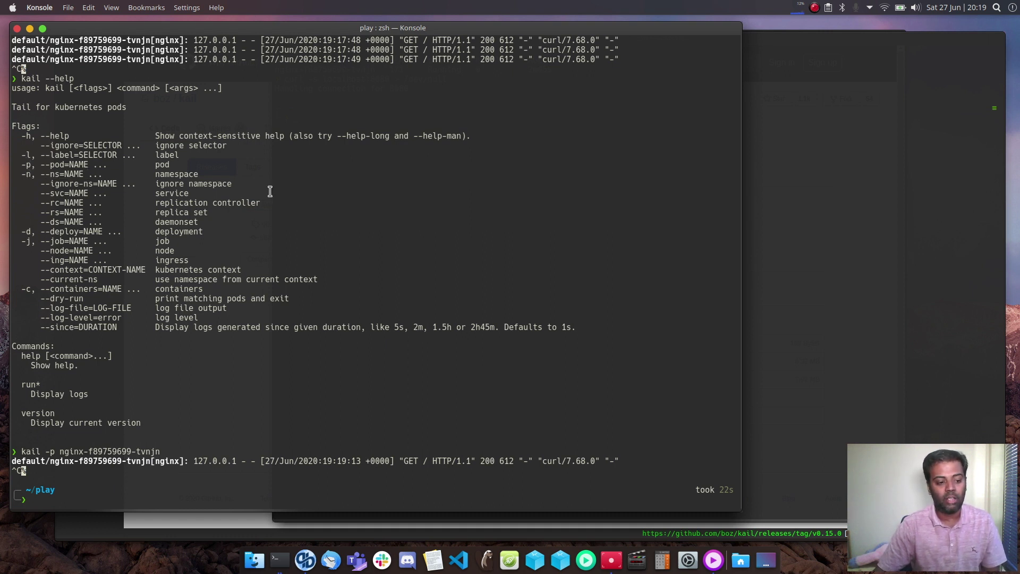
pyautogui.write('kubectl')
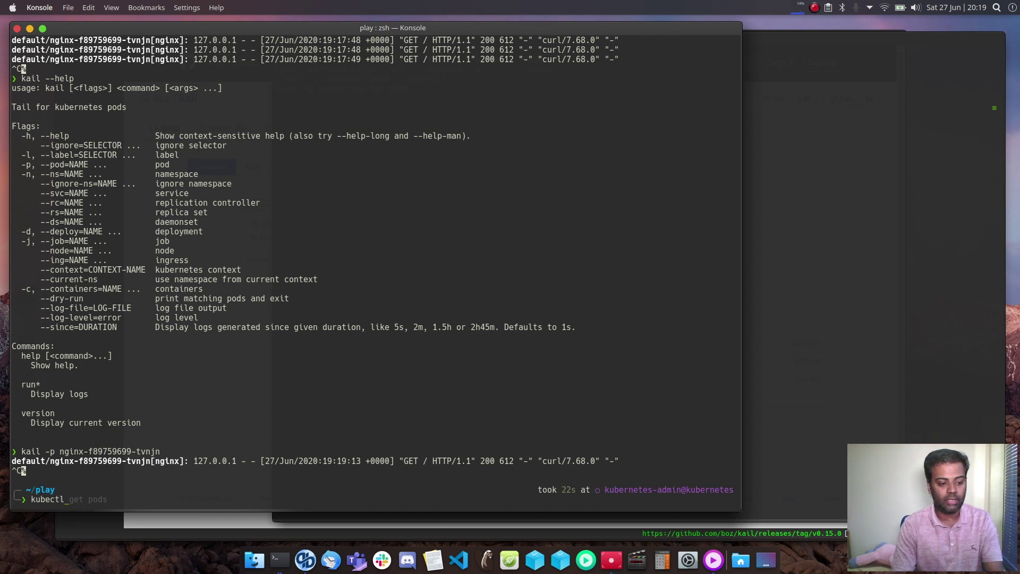
pyautogui.press('BackSpace')
pyautogui.press('BackSpace')
pyautogui.press('BackSpace')
pyautogui.press('BackSpace')
pyautogui.press('BackSpace')
pyautogui.press('BackSpace')
pyautogui.write('ail -n default')
pyautogui.press('Return')
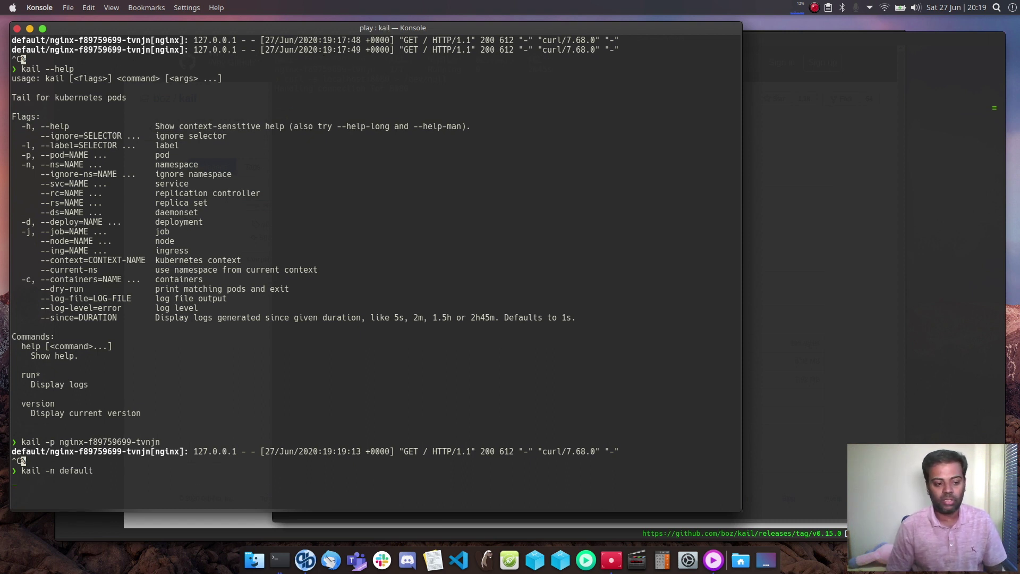
pyautogui.hotkey('ctrl', 'c')
# Step: Stream the logs of the kube-system namespace with kail -n kube-system and stop the stream
pyautogui.press('Up')
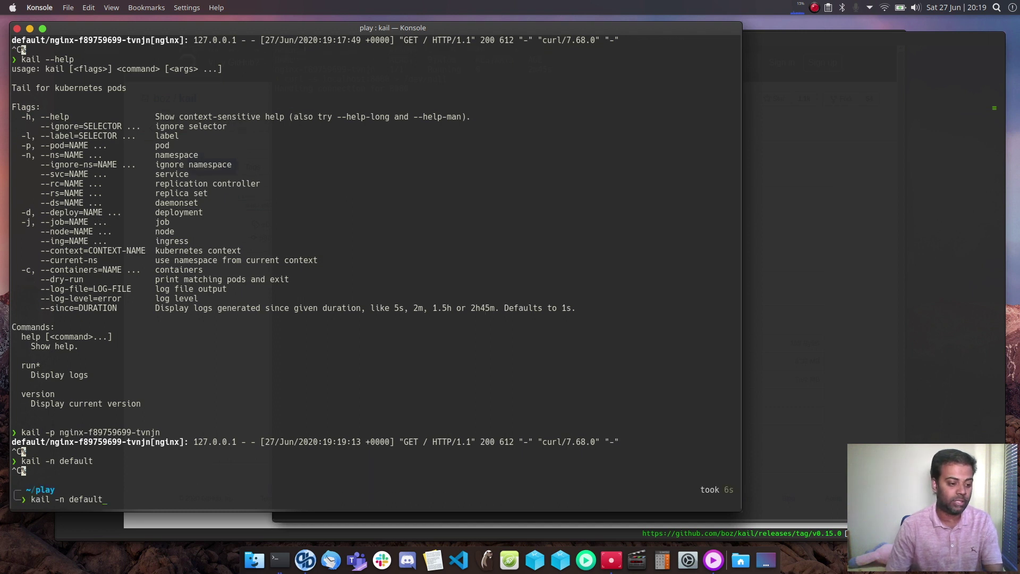
pyautogui.press('BackSpace')
pyautogui.press('BackSpace')
pyautogui.press('BackSpace')
pyautogui.press('BackSpace')
pyautogui.press('BackSpace')
pyautogui.write('kube')
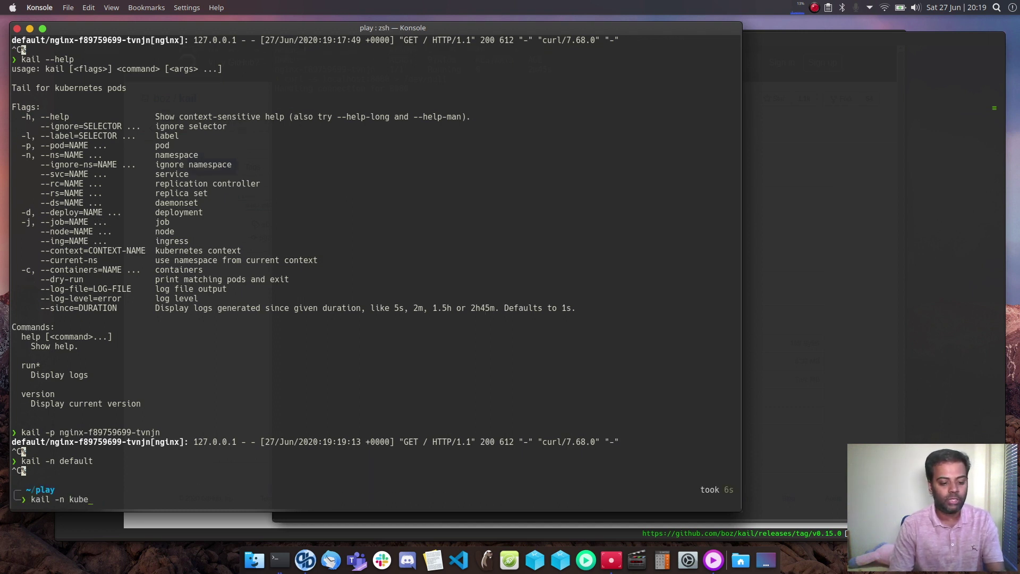
pyautogui.write('-system')
pyautogui.press('Return')
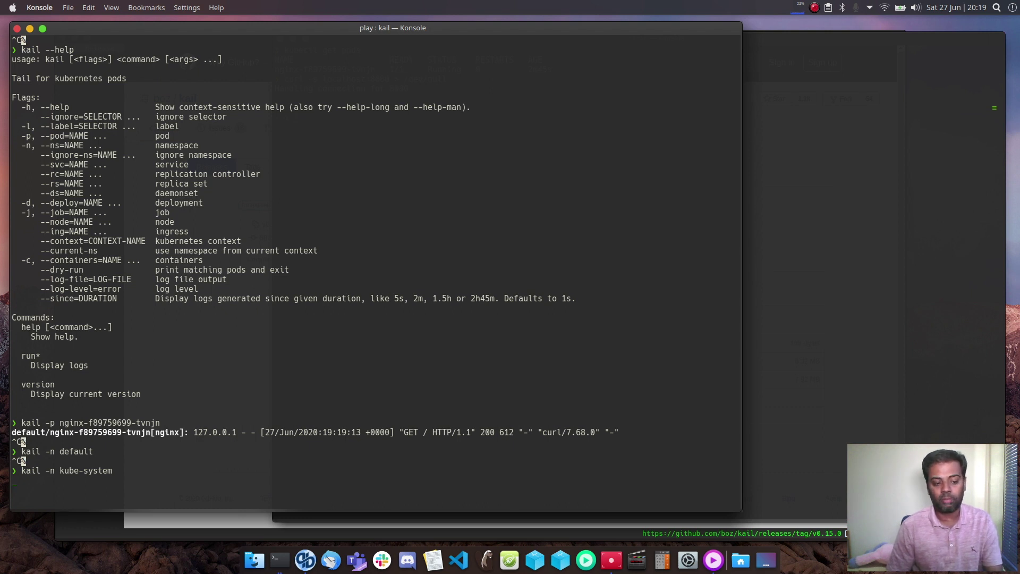
pyautogui.hotkey('ctrl', 'c')
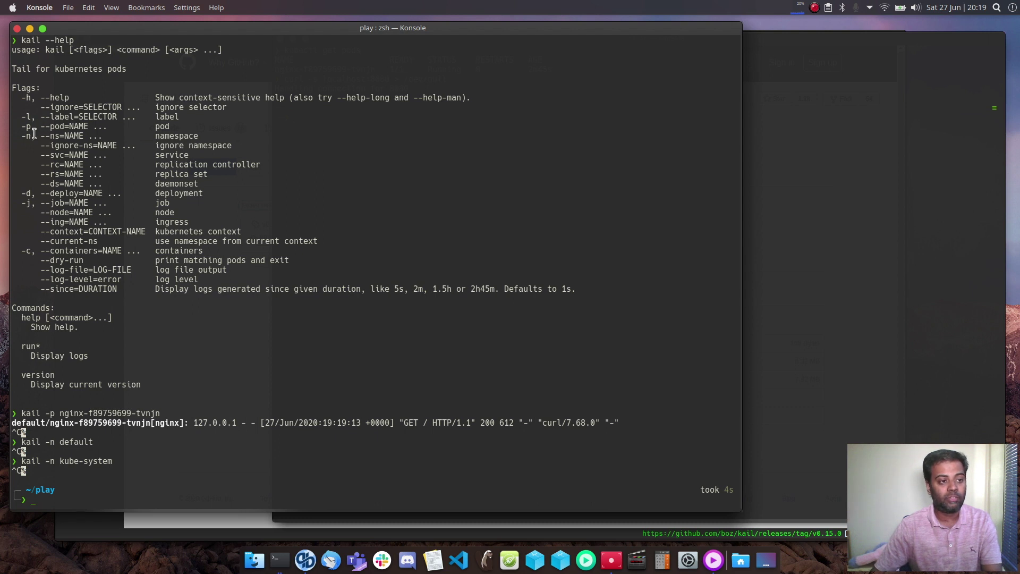
# Step: Review the service, replication controller, replica set, daemonset and deployment flags in the kail help output
pyautogui.moveTo(42, 155); pyautogui.dragTo(81, 184)
pyautogui.moveTo(19, 194); pyautogui.dragTo(87, 193)
pyautogui.click(256, 234)
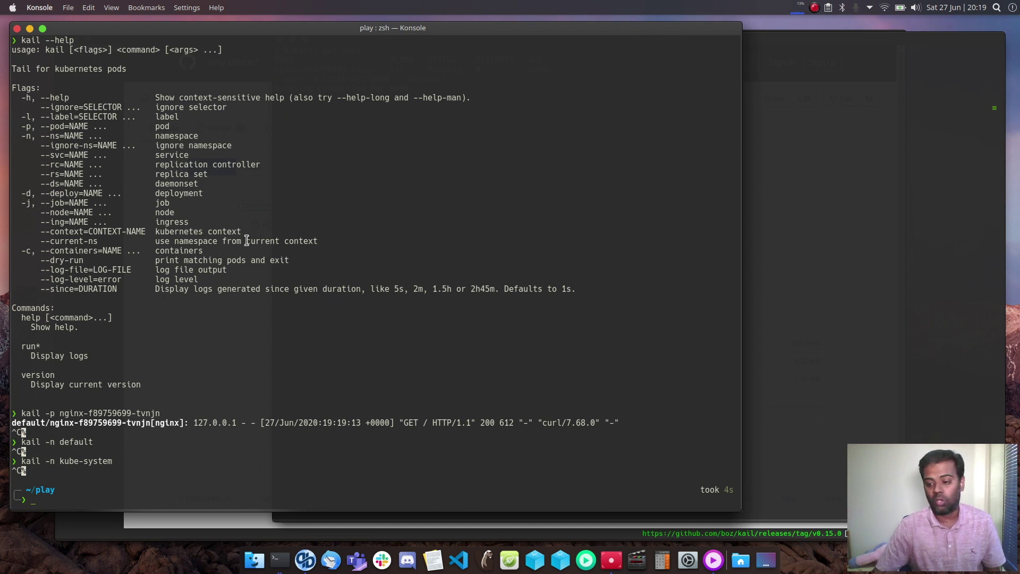
# Step: Create a deployment called jenkins from the jenkins image with kubectl in the other terminal
pyautogui.click(797, 210)
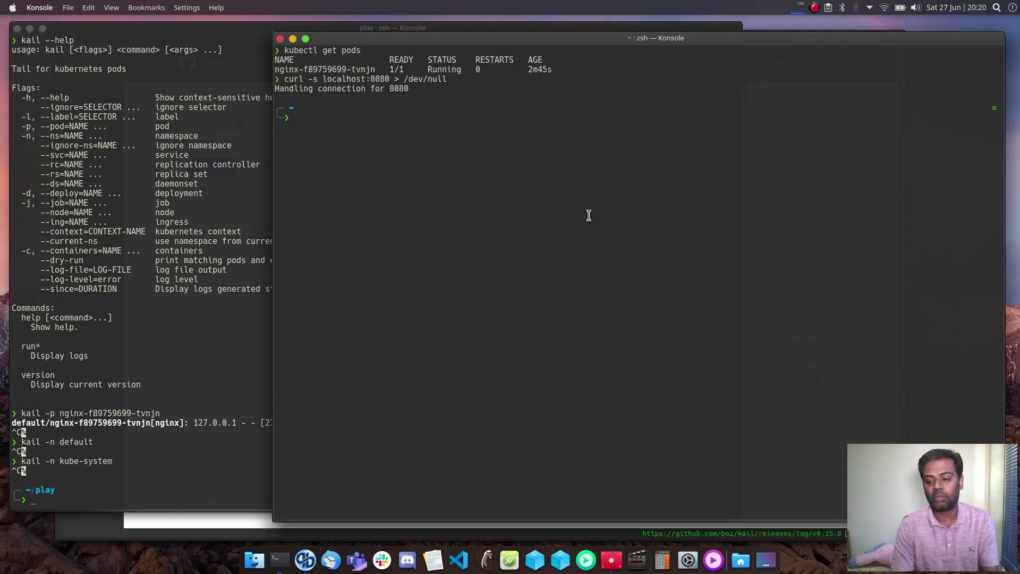
pyautogui.write('kubectl ')
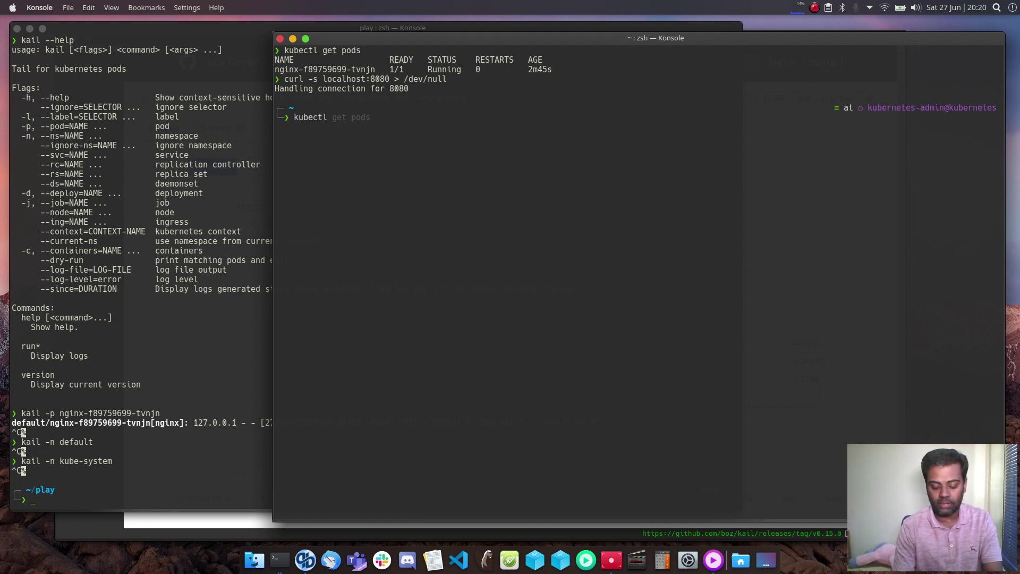
pyautogui.write('create de')
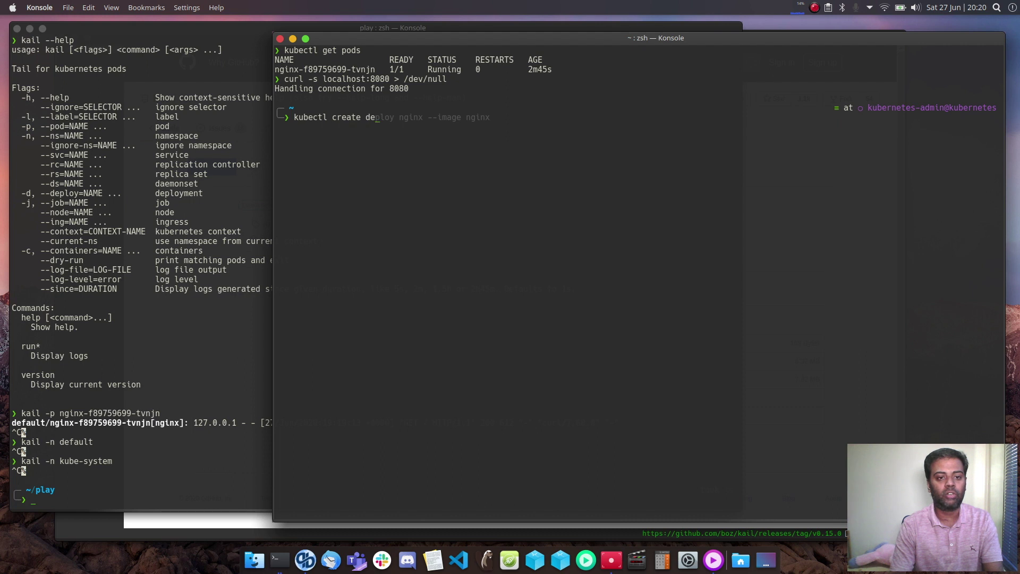
pyautogui.write('ploy jenkins')
pyautogui.press('Right')
pyautogui.press('Return')
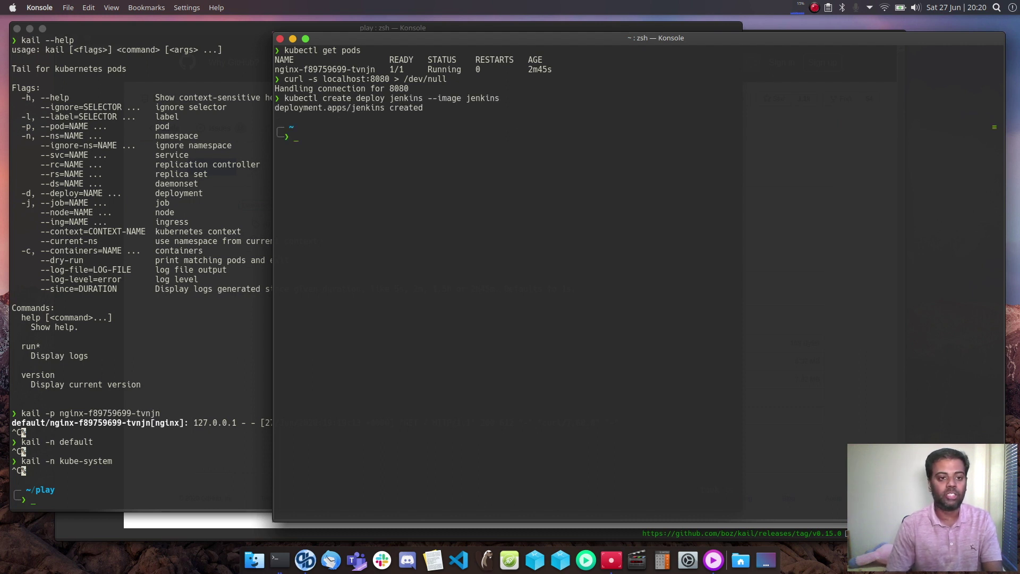
# Step: Clear the kail terminal and start kail without any filters
pyautogui.click(175, 289)
pyautogui.write('kail')
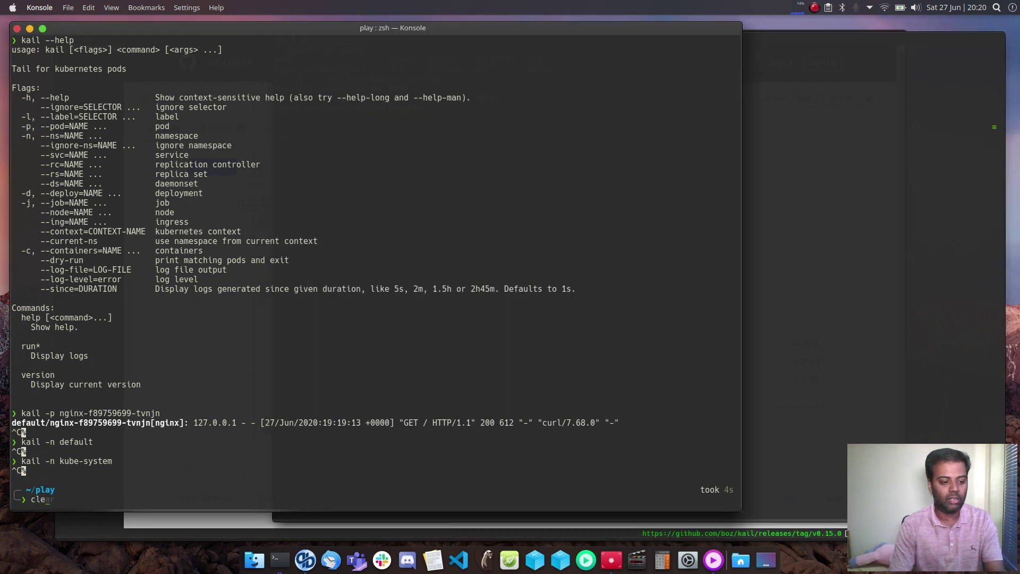
pyautogui.hotkey('ctrl', 'l')
pyautogui.press('Return')
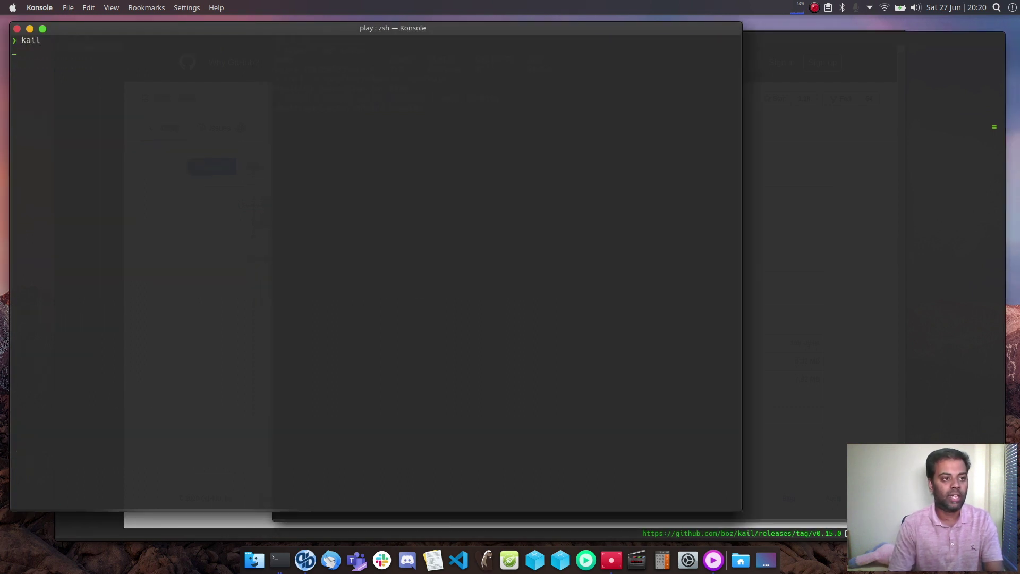
# Step: List all cluster resources with kubectl get all and check the status of the nginx and jenkins pods
pyautogui.click(832, 254)
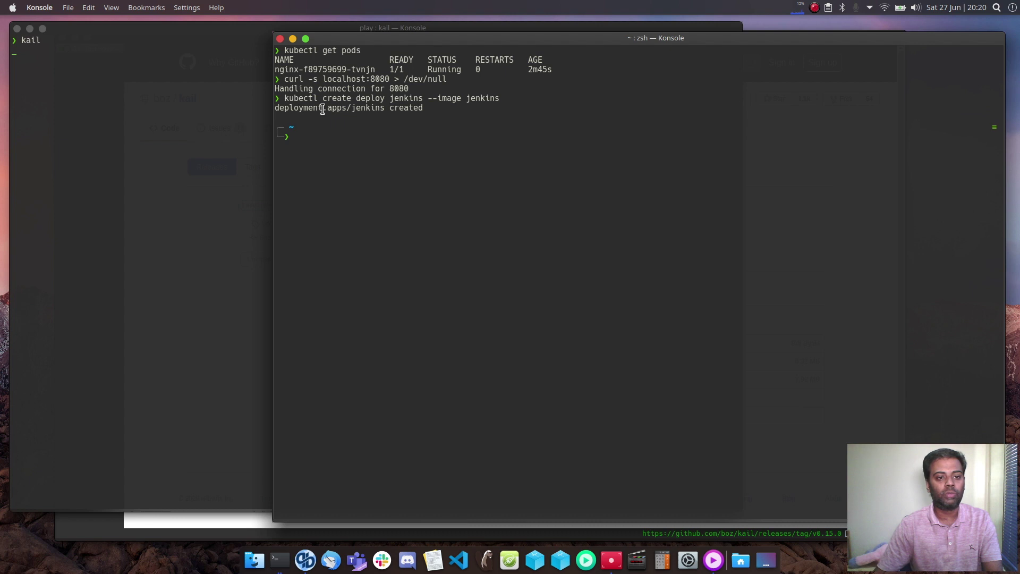
pyautogui.write('kubectl')
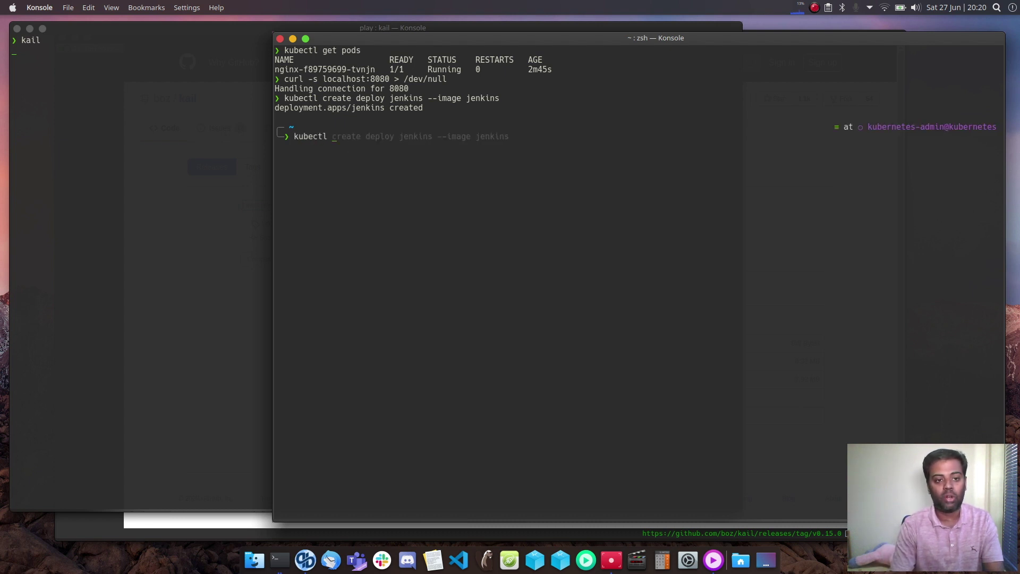
pyautogui.write(' get all')
pyautogui.press('Return')
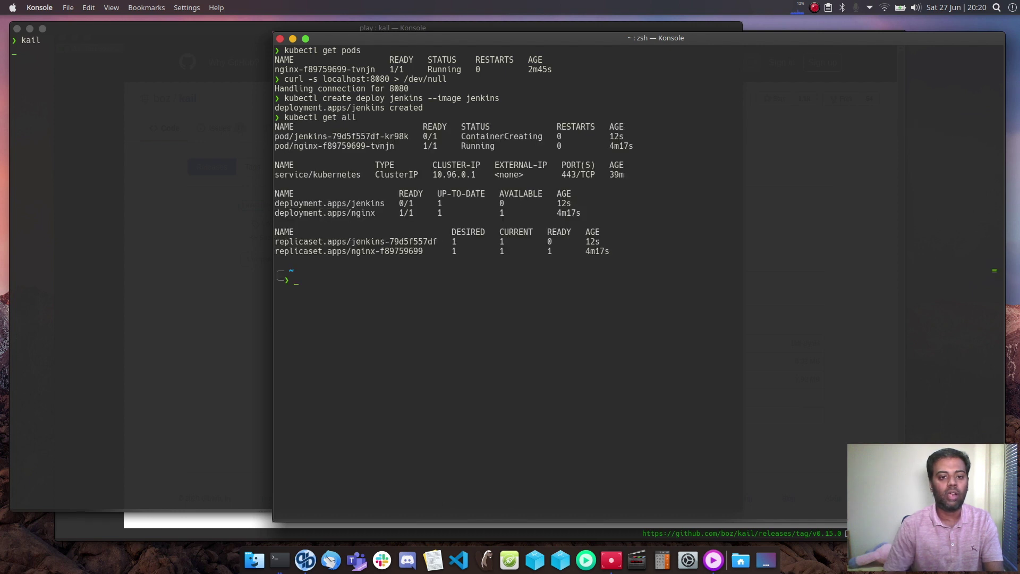
pyautogui.moveTo(294, 145); pyautogui.dragTo(499, 145)
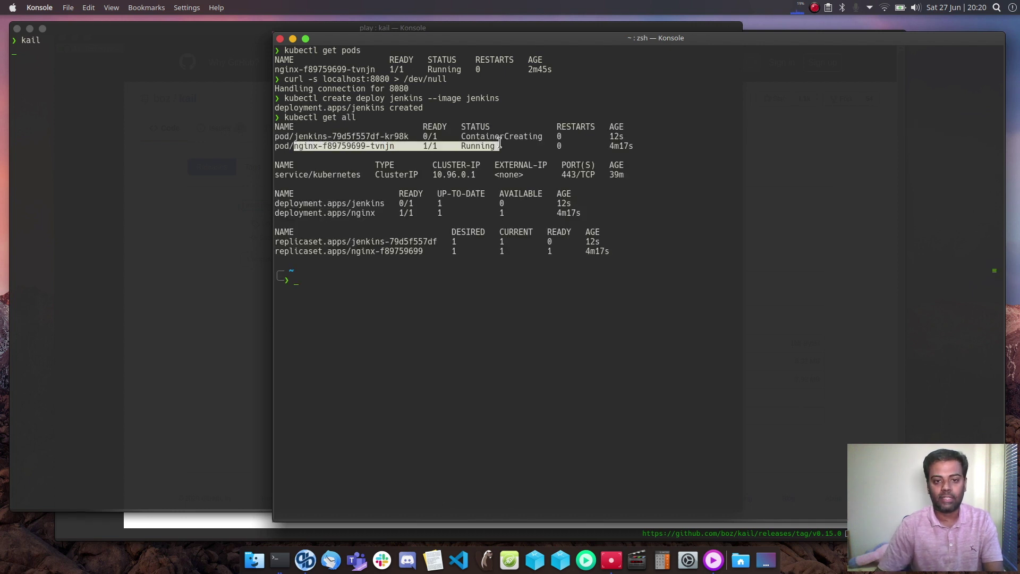
pyautogui.moveTo(293, 135); pyautogui.dragTo(542, 135)
pyautogui.click(460, 136)
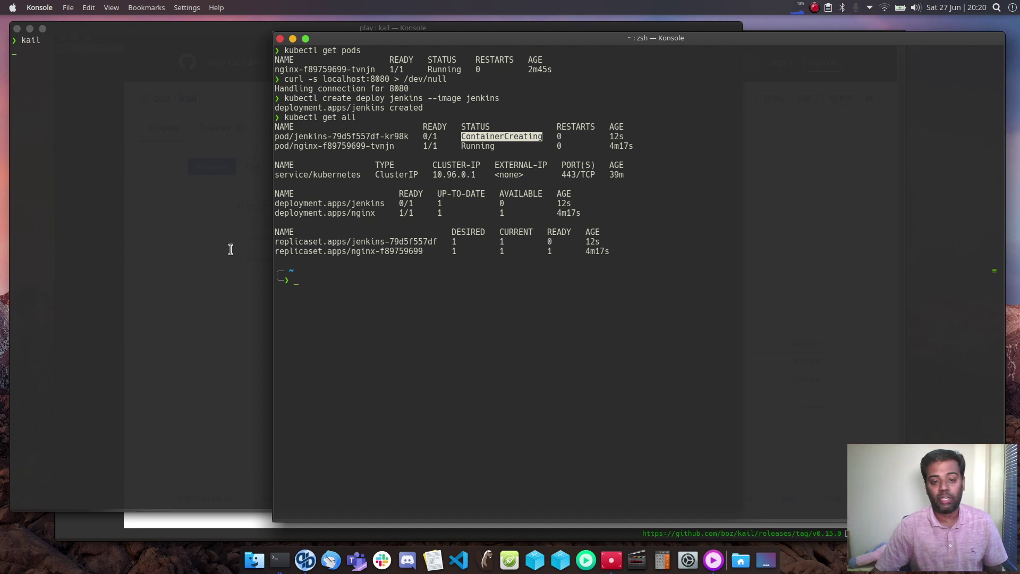
# Step: Clear the kubectl terminal and check the pod statuses with kubectl get pods
pyautogui.click(437, 294)
pyautogui.write('clear')
pyautogui.press('Return')
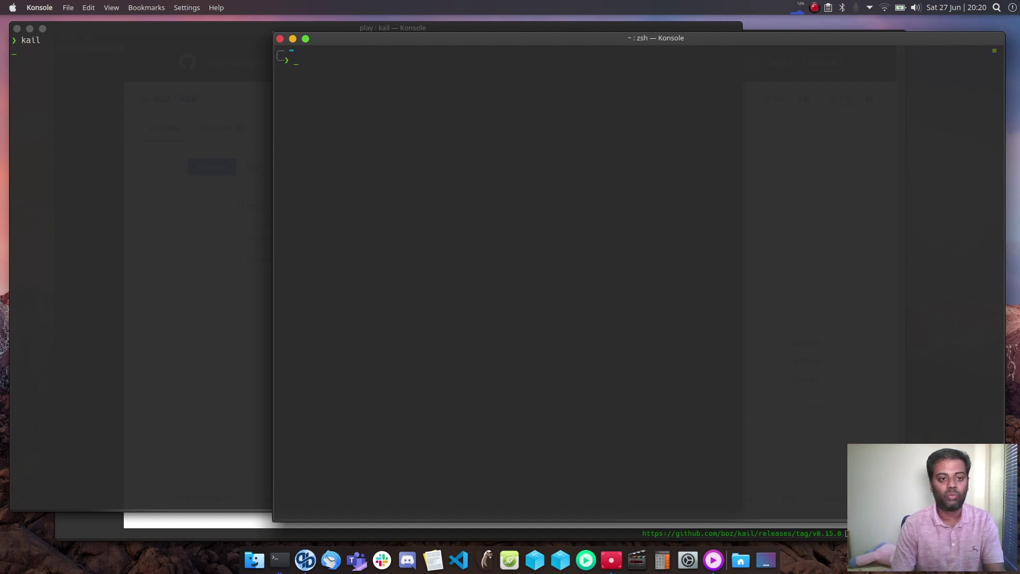
pyautogui.write('kubectl get pods')
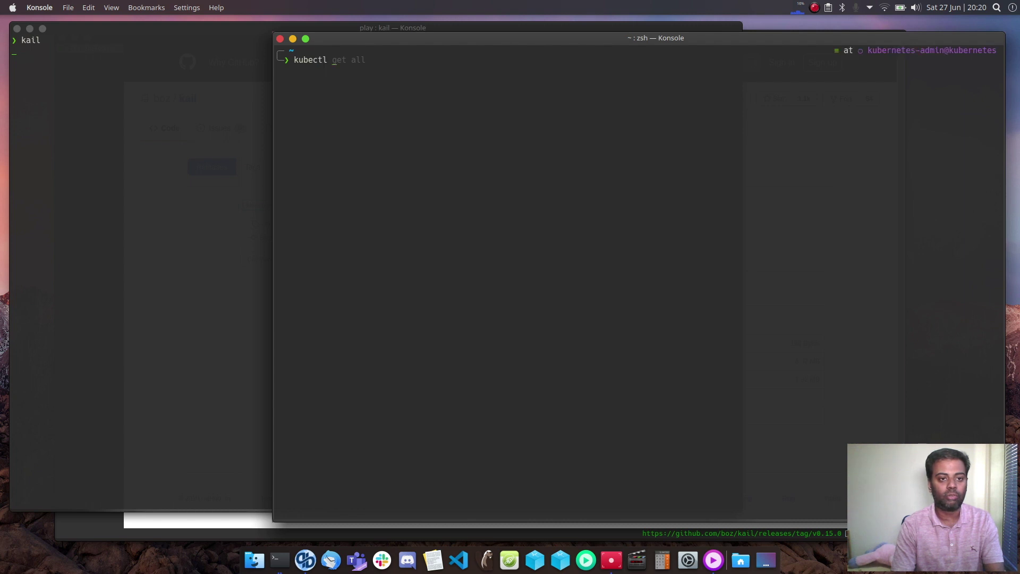
pyautogui.press('Return')
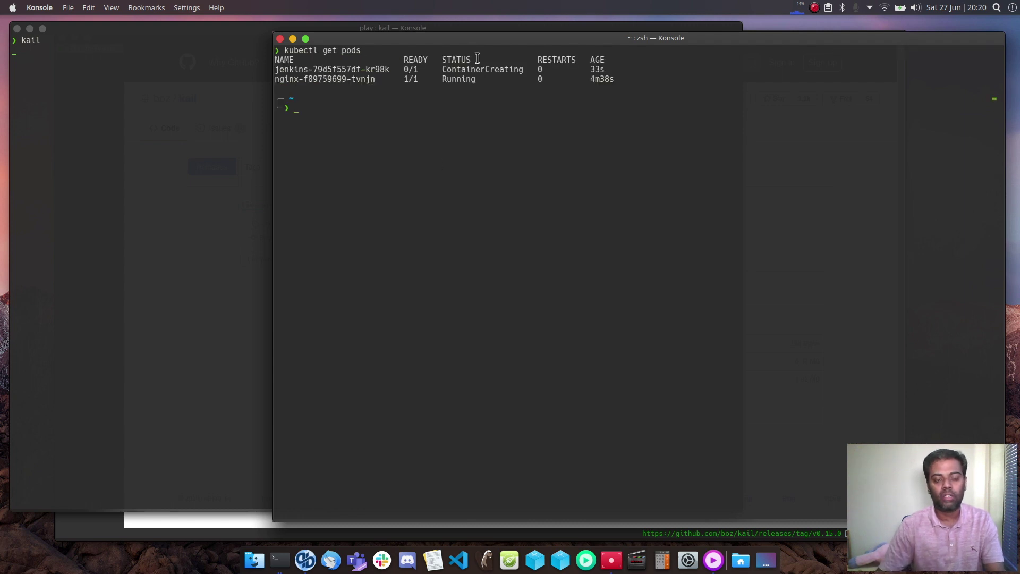
# Step: Clear the terminal again and rerun kubectl get pods to recheck the jenkins pod's status
pyautogui.write('clear')
pyautogui.press('Return')
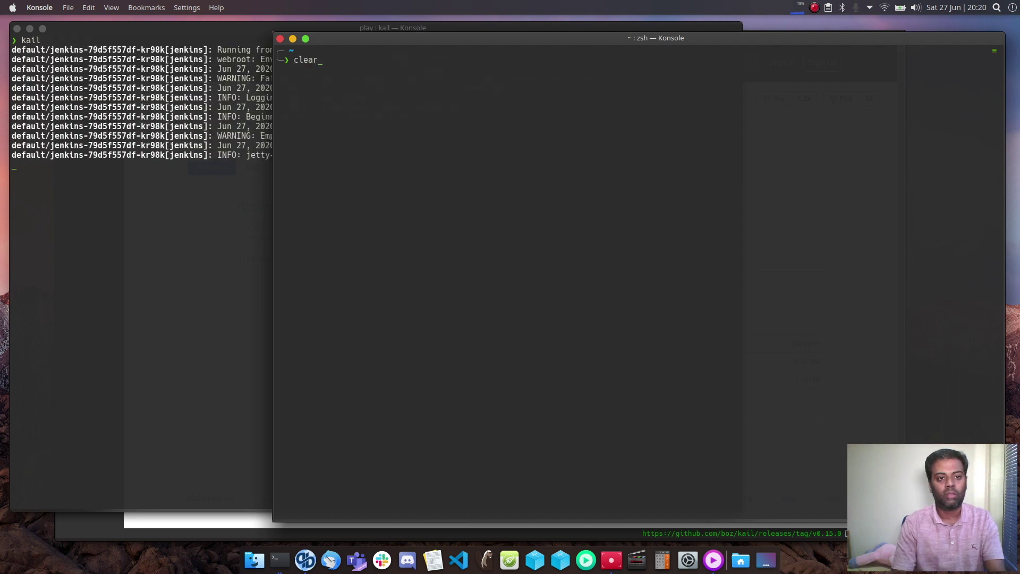
pyautogui.write('kube')
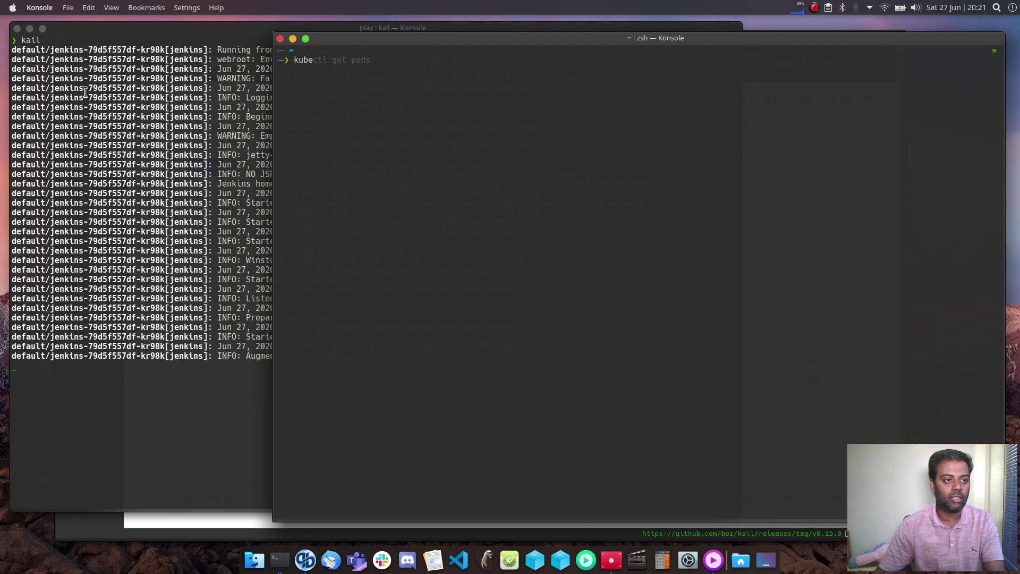
pyautogui.write('ctl get pods')
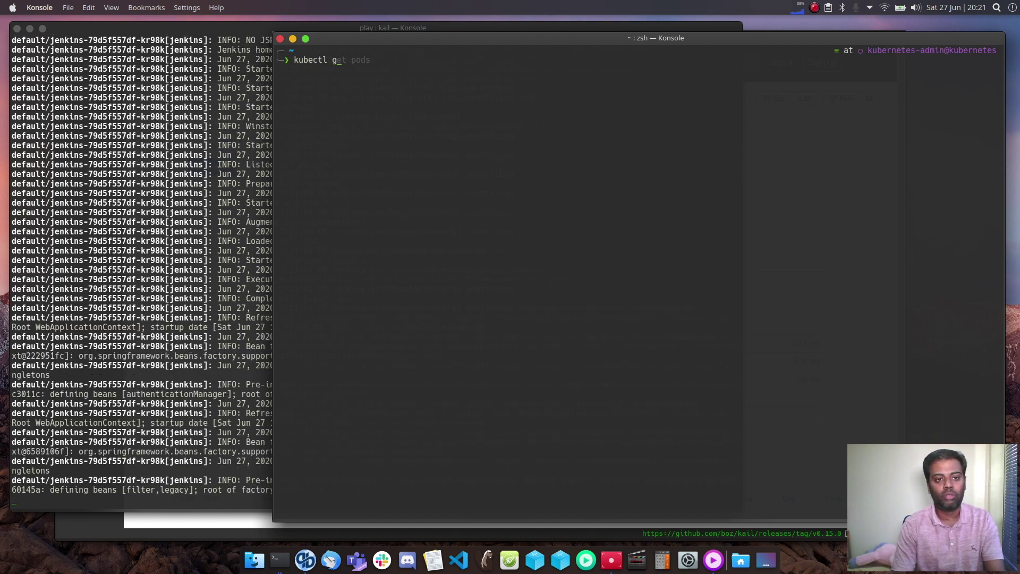
pyautogui.press('Return')
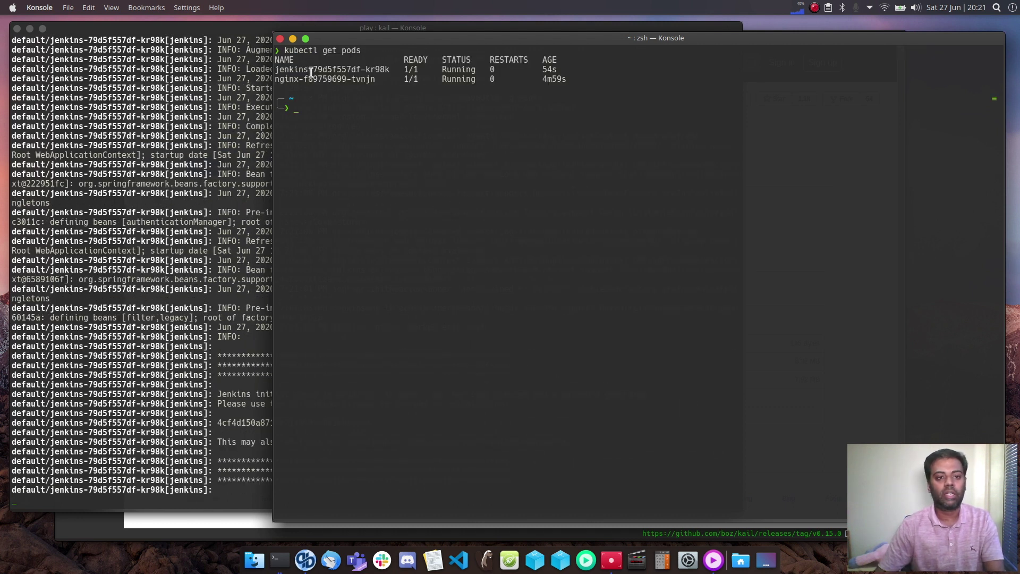
# Step: Review the jenkins startup logs in the kail terminal, then stop kail and clear the output
pyautogui.click(169, 193)
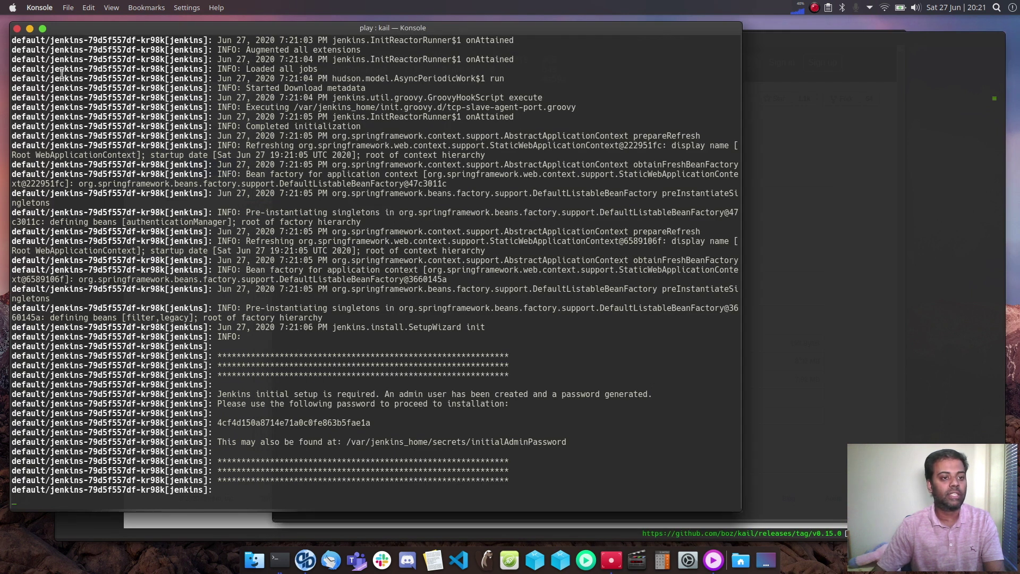
pyautogui.click(797, 223)
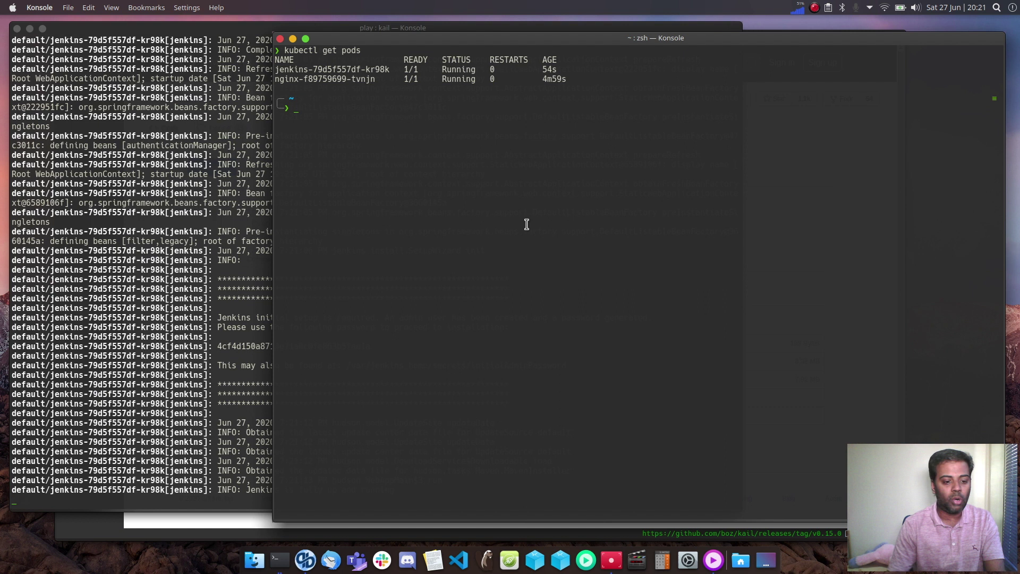
pyautogui.click(204, 305)
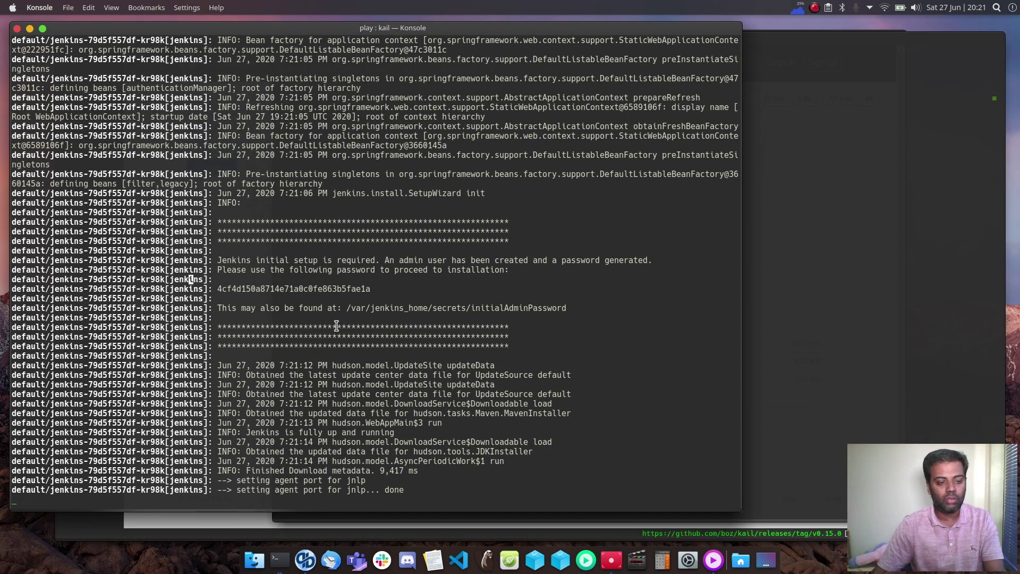
pyautogui.hotkey('ctrl', 'c')
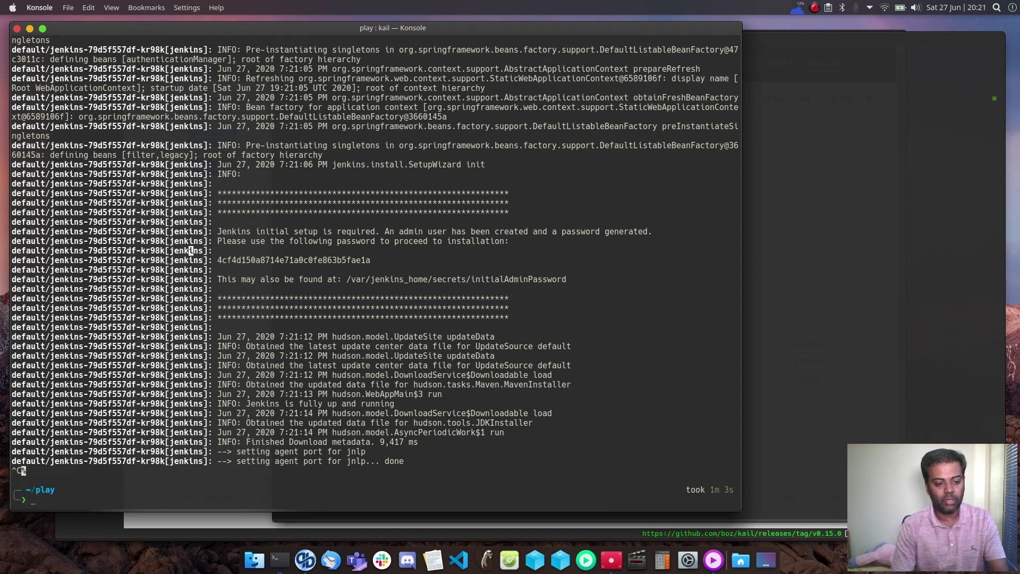
pyautogui.hotkey('ctrl', 'l')
# Step: Stream only the nginx pod's logs with kail -p nginx-f89759699-tvnjn
pyautogui.click(819, 291)
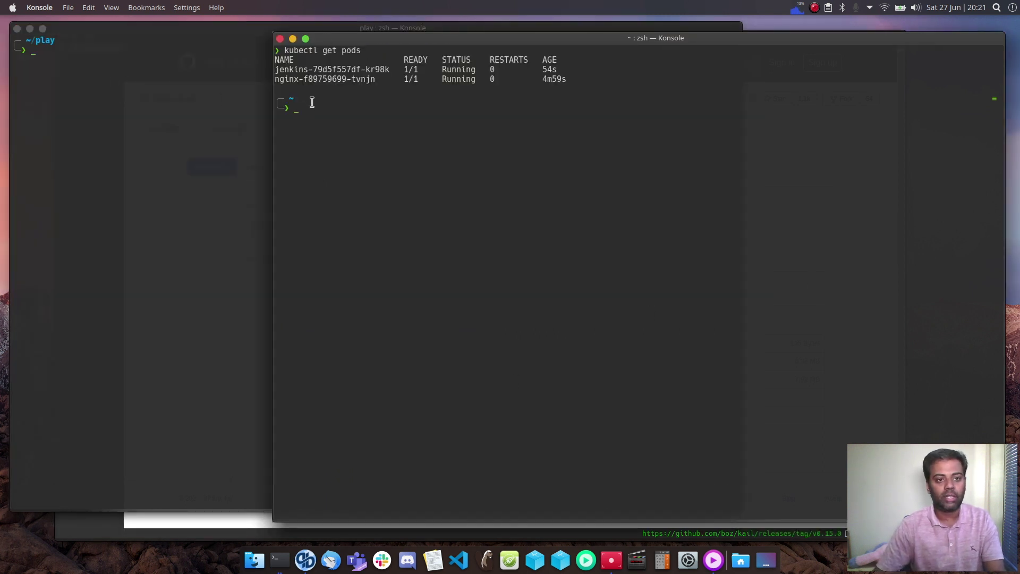
pyautogui.click(84, 154)
pyautogui.write('kub')
pyautogui.press('BackSpace')
pyautogui.press('BackSpace')
pyautogui.write('ail')
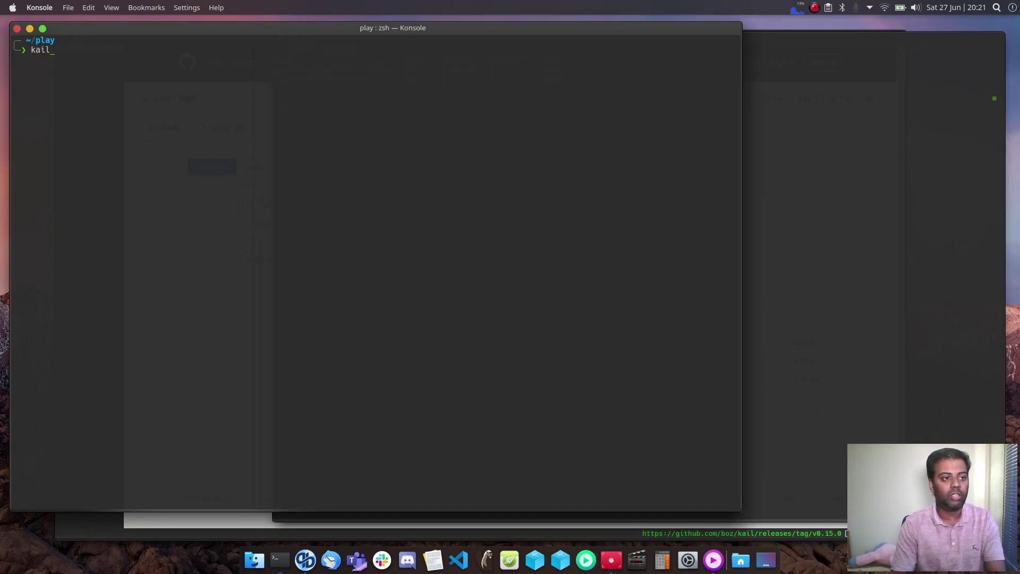
pyautogui.write(' -p ngin')
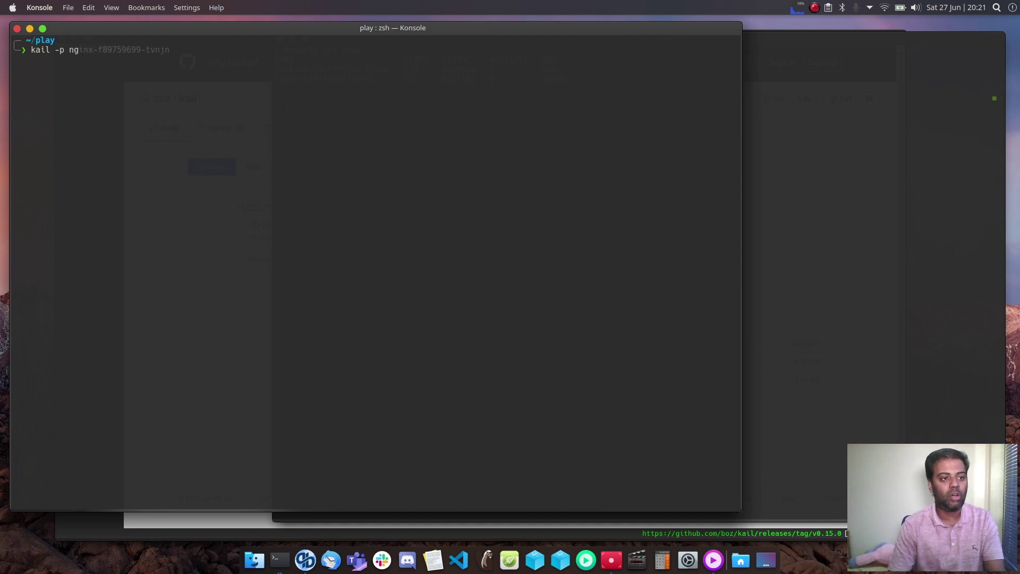
pyautogui.press('Right')
pyautogui.press('Return')
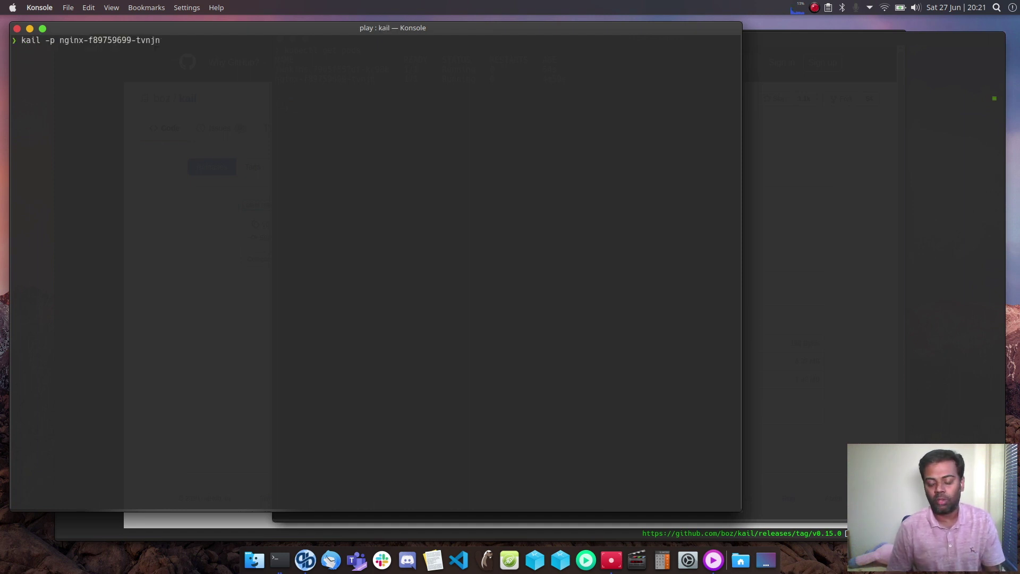
# Step: Stop the nginx stream and run kail -p with the jenkins pod name jenkins-79d5f557df-kr98k copied from the pod list
pyautogui.hotkey('ctrl', 'c')
pyautogui.write('kube')
pyautogui.press('BackSpace')
pyautogui.press('BackSpace')
pyautogui.write('ail -p')
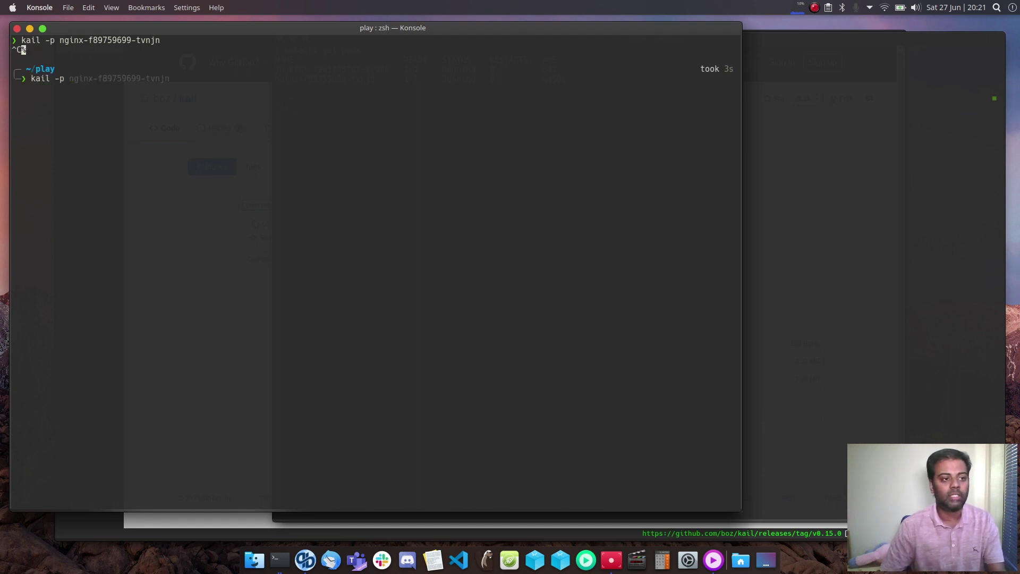
pyautogui.hotkey('alt', 'Tab')
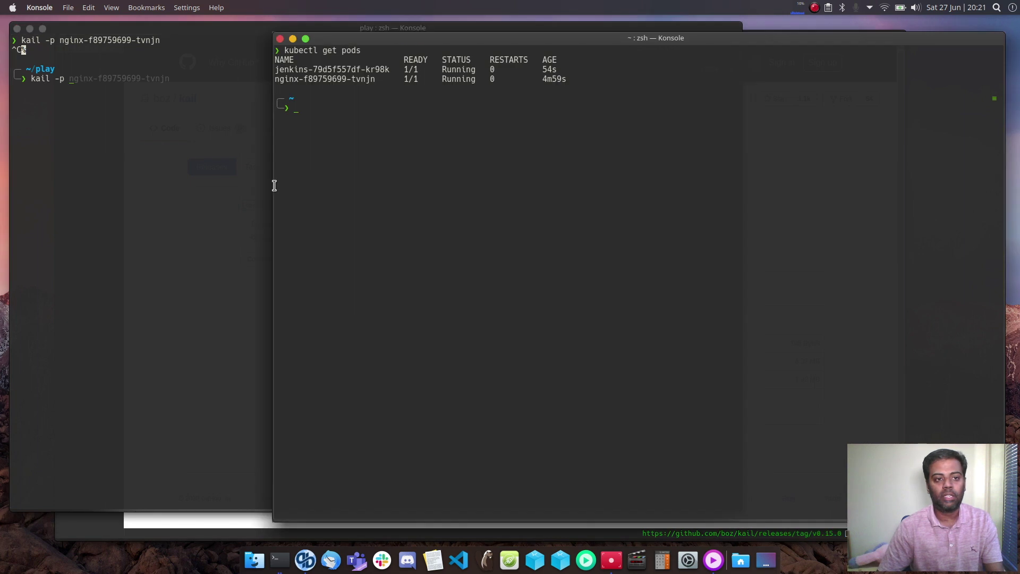
pyautogui.doubleClick(312, 70)
pyautogui.click(189, 168)
pyautogui.hotkey('ctrl', 'shift', 'v')
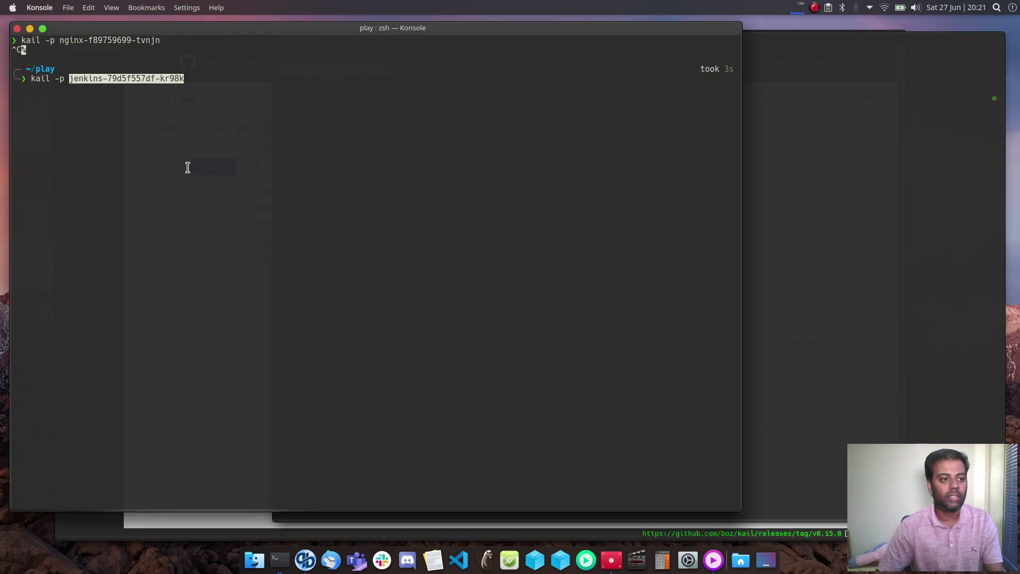
pyautogui.press('Return')
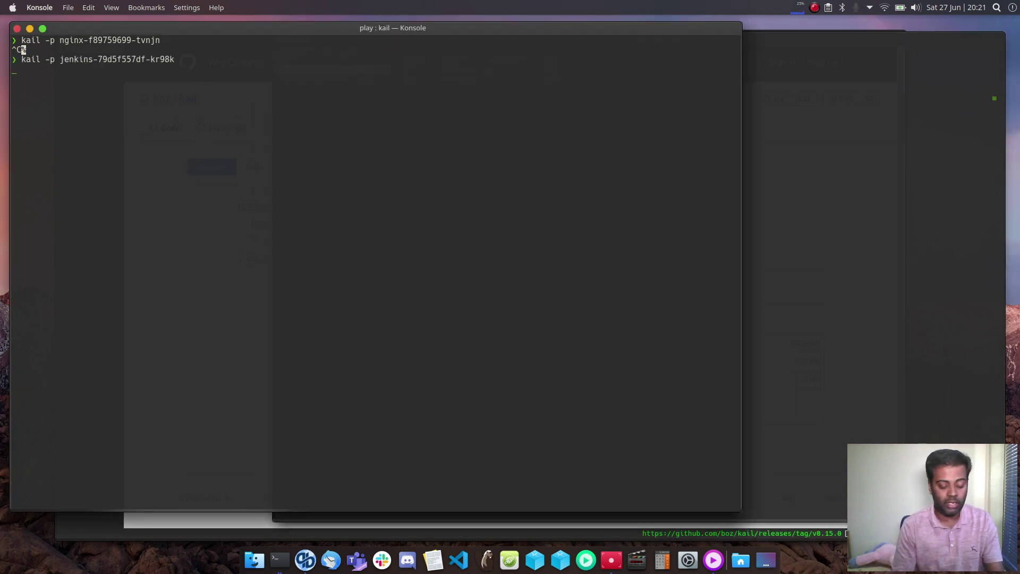
# Step: Stop the jenkins log stream and display the kail help output with kail --help
pyautogui.hotkey('ctrl', 'c')
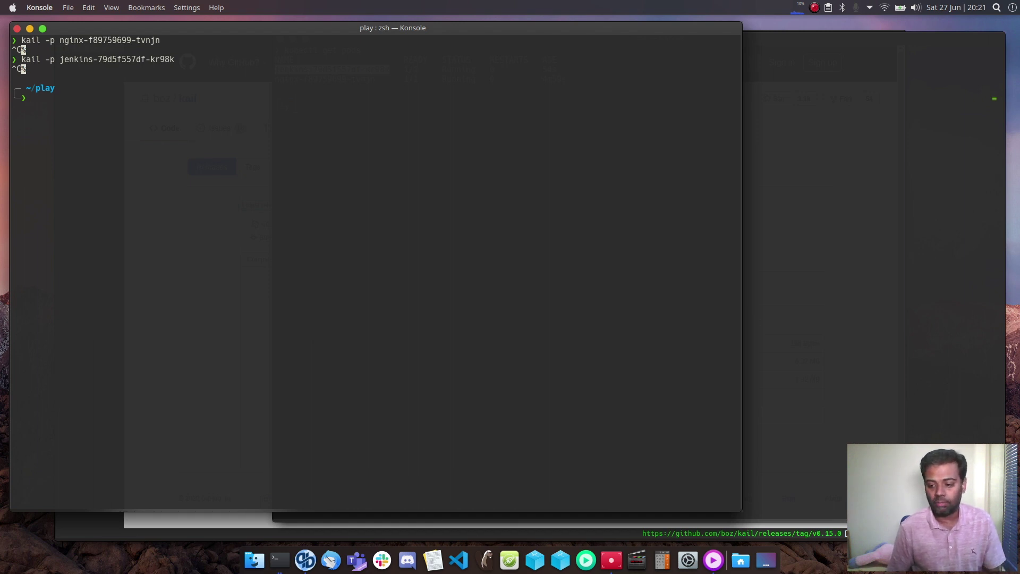
pyautogui.write('kail')
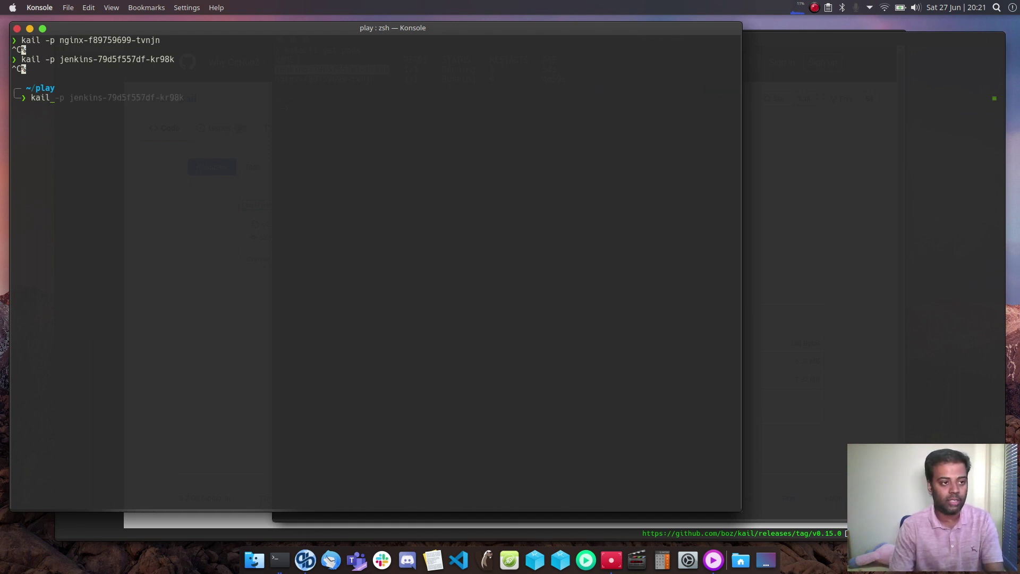
pyautogui.write(' --help')
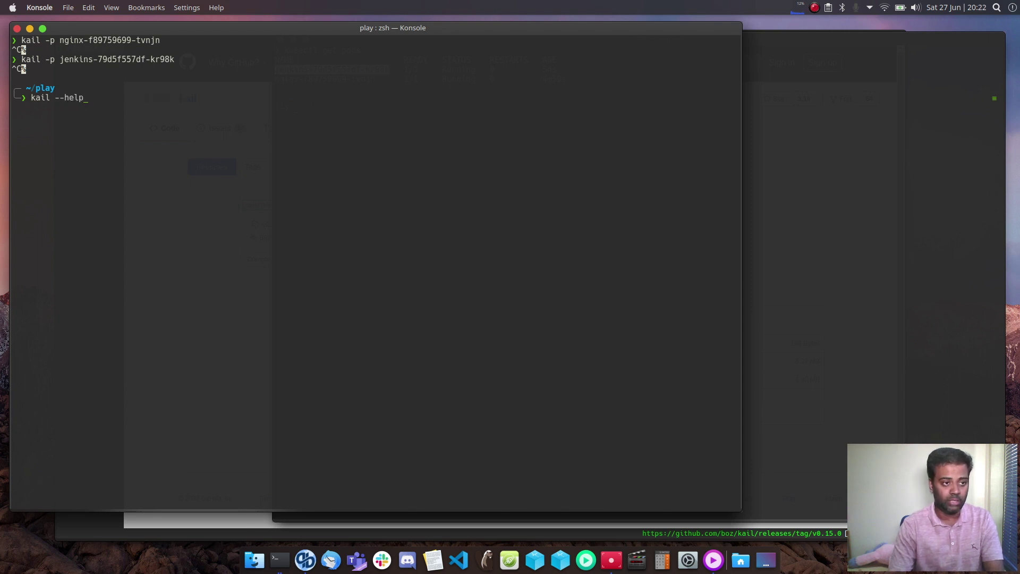
pyautogui.press('Return')
# Step: Examine the --since flag in the help text, including its example durations and its default
pyautogui.moveTo(41, 326); pyautogui.dragTo(76, 325)
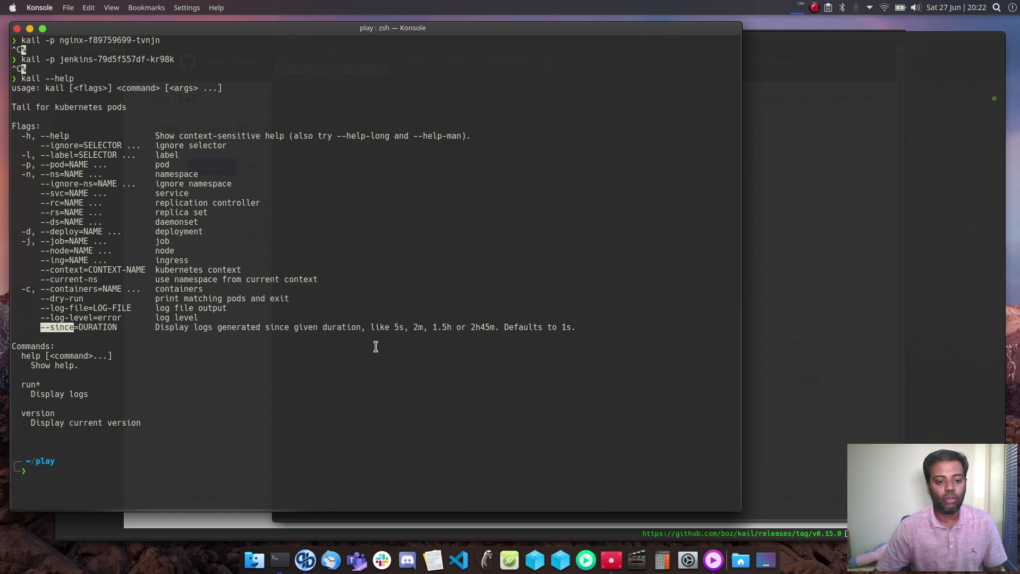
pyautogui.doubleClick(399, 327)
pyautogui.doubleClick(418, 327)
pyautogui.doubleClick(446, 326)
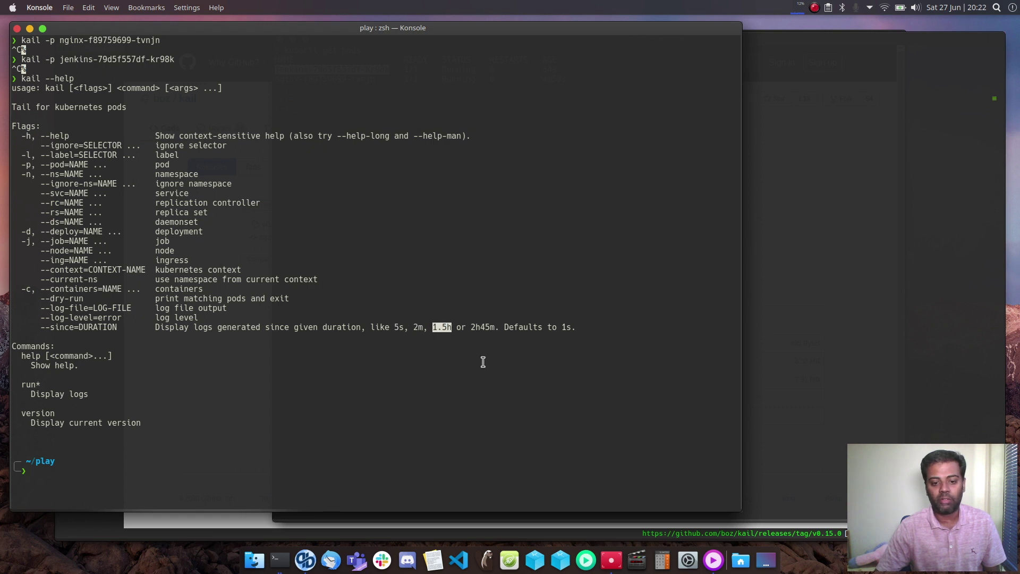
pyautogui.doubleClick(471, 327)
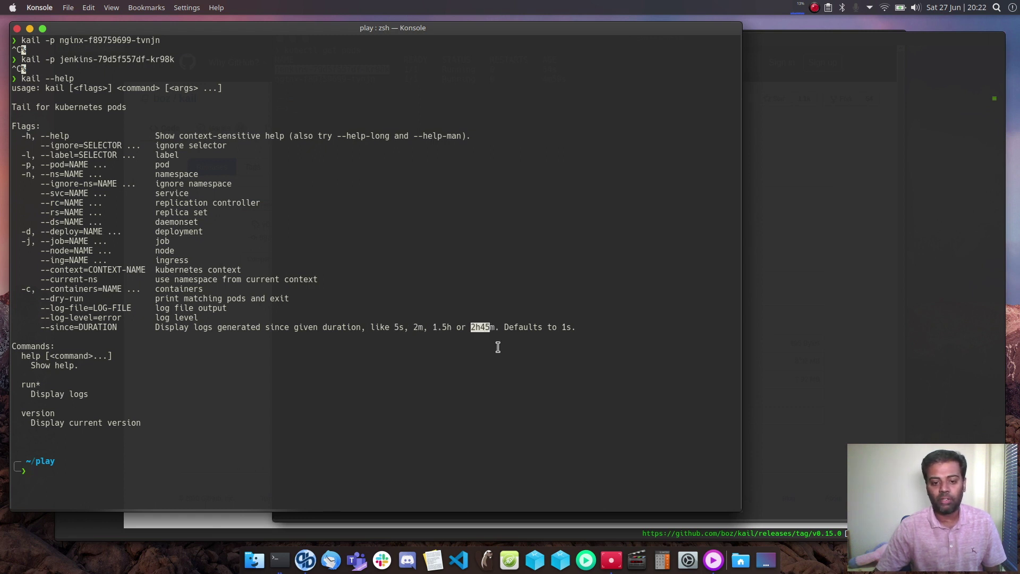
pyautogui.click(534, 355)
pyautogui.moveTo(504, 328); pyautogui.dragTo(575, 328)
pyautogui.click(570, 391)
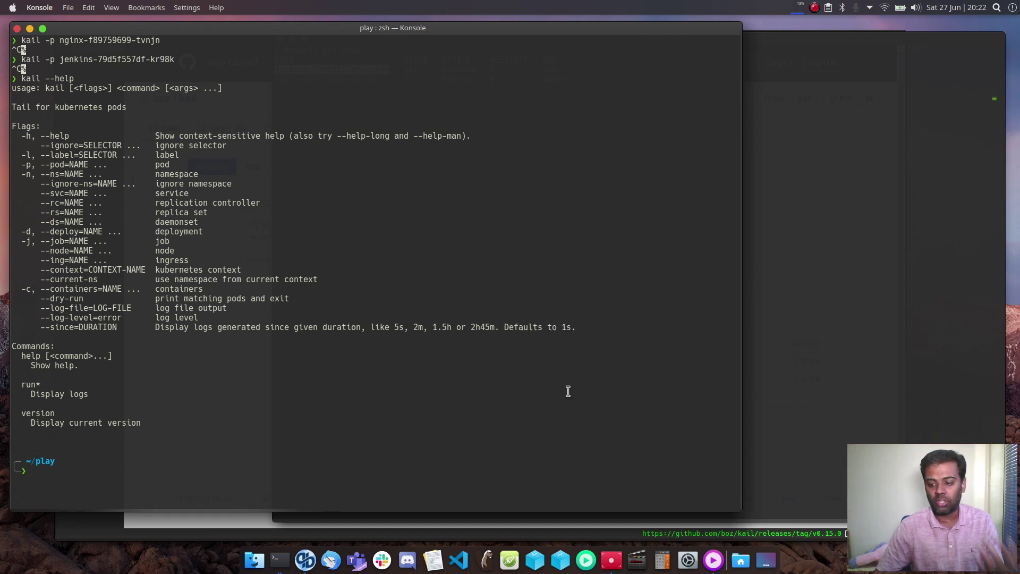
# Step: Clear the terminal and run kail -p jenkins-79d5f557df-kr98k without a duration option
pyautogui.write('clear')
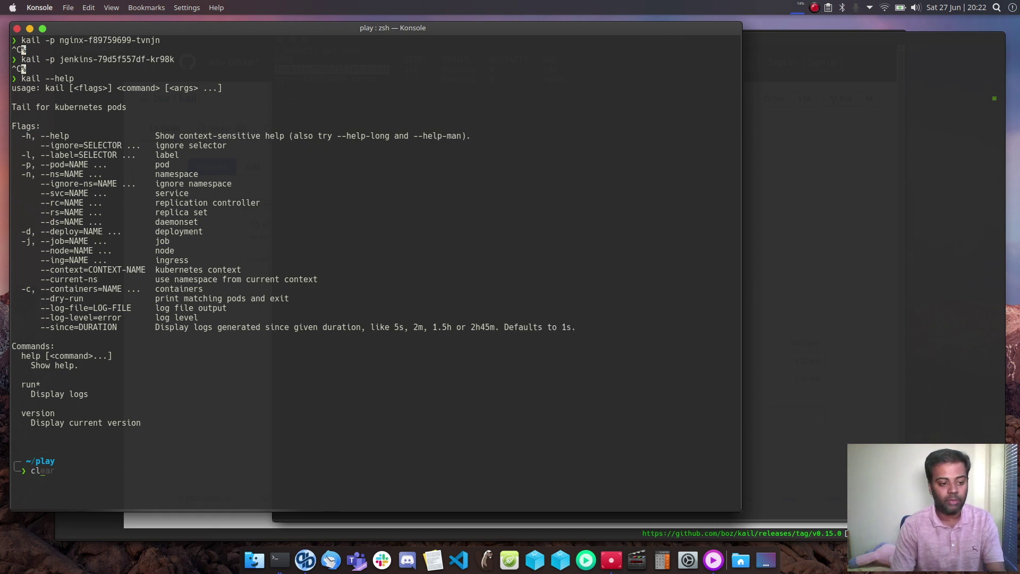
pyautogui.press('Return')
pyautogui.write('kail -nbn')
pyautogui.press('BackSpace')
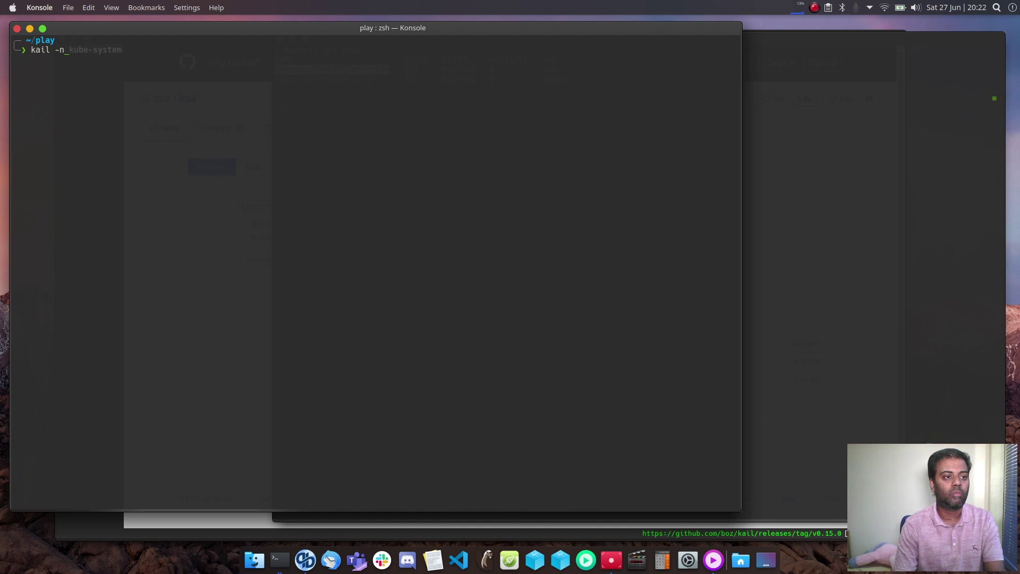
pyautogui.write('jenkin')
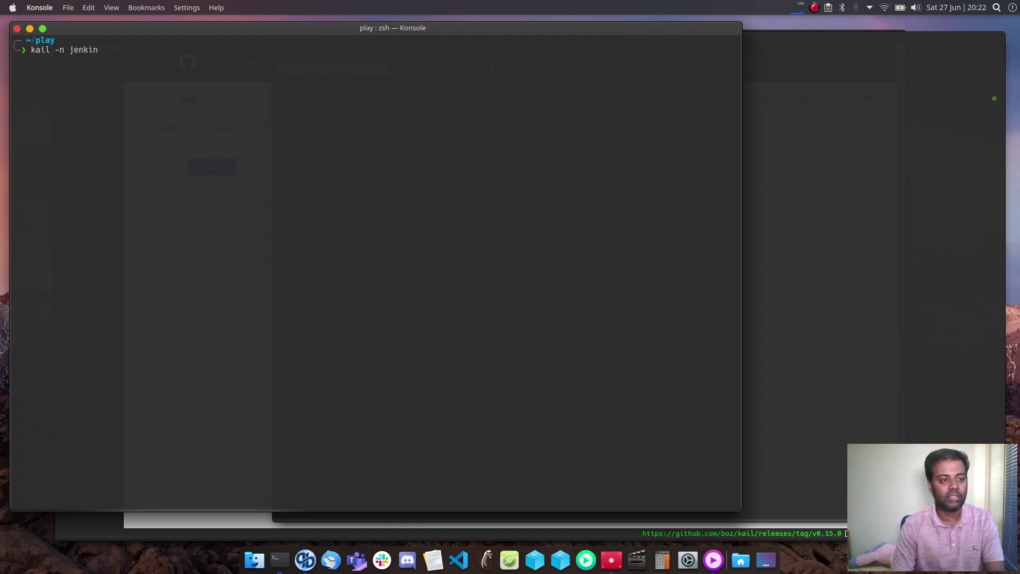
pyautogui.press('BackSpace')
pyautogui.press('BackSpace')
pyautogui.press('BackSpace')
pyautogui.write('p j')
pyautogui.press('Right')
pyautogui.press('Return')
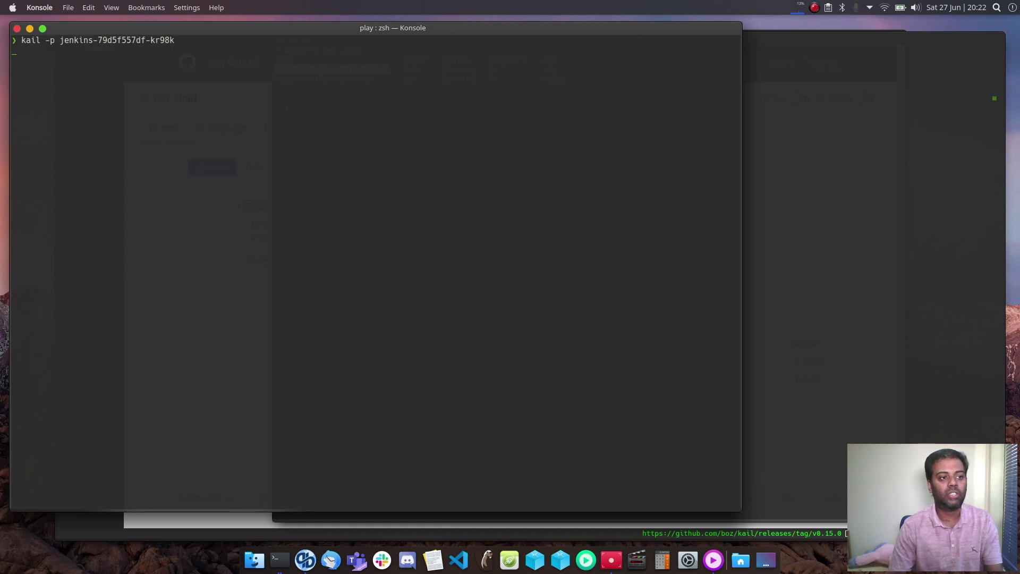
# Step: Stop kail and rerun it for the jenkins pod with --since 5m to include the last five minutes of logs
pyautogui.hotkey('ctrl', 'c')
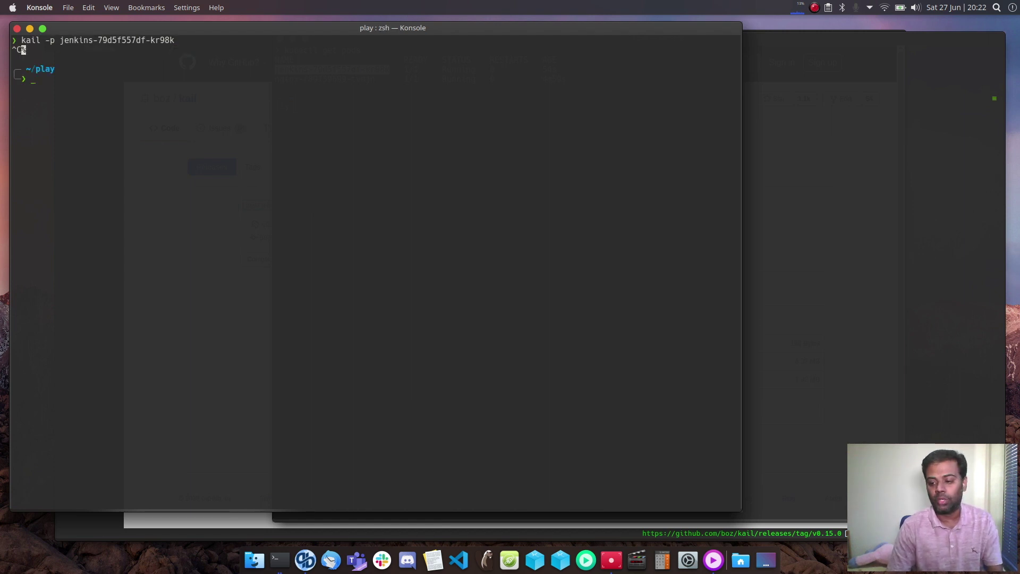
pyautogui.press('Up')
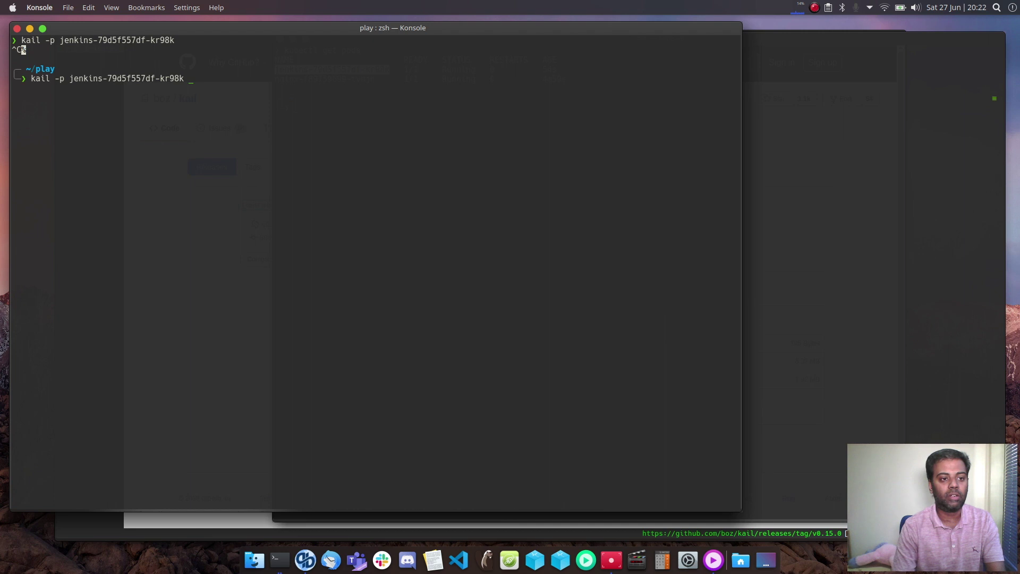
pyautogui.write('--suin')
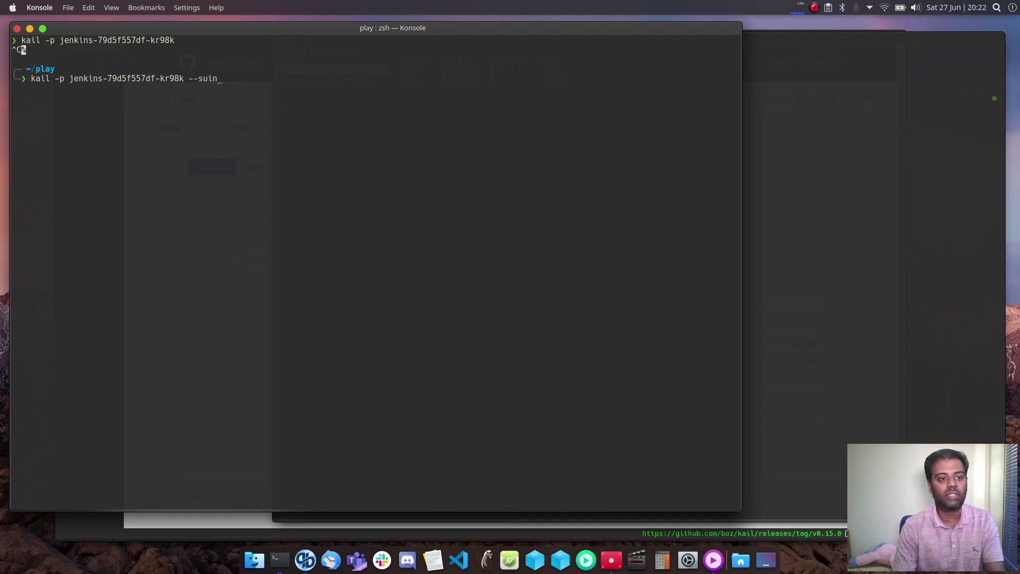
pyautogui.write('ce ince 5m')
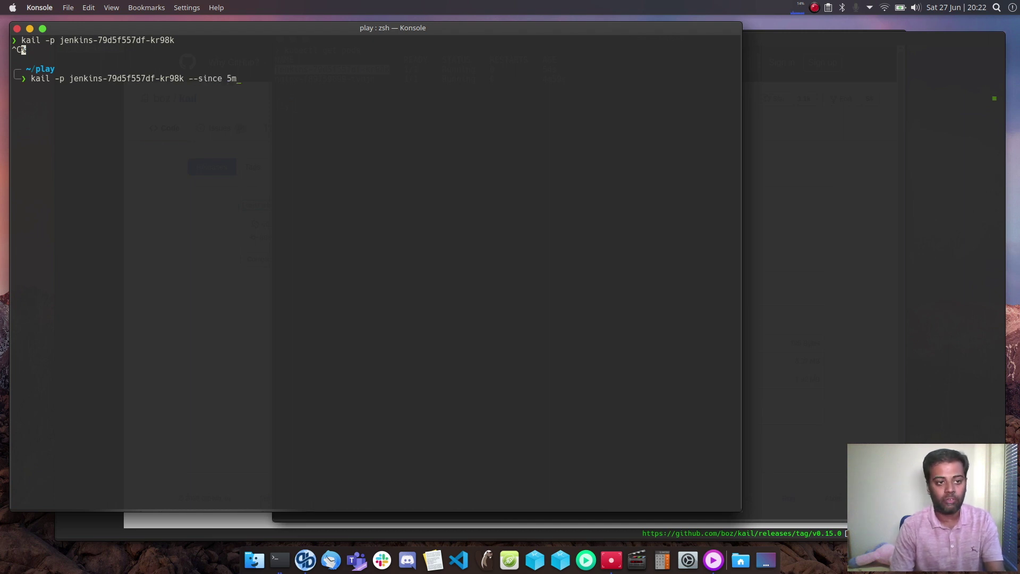
pyautogui.press('Return')
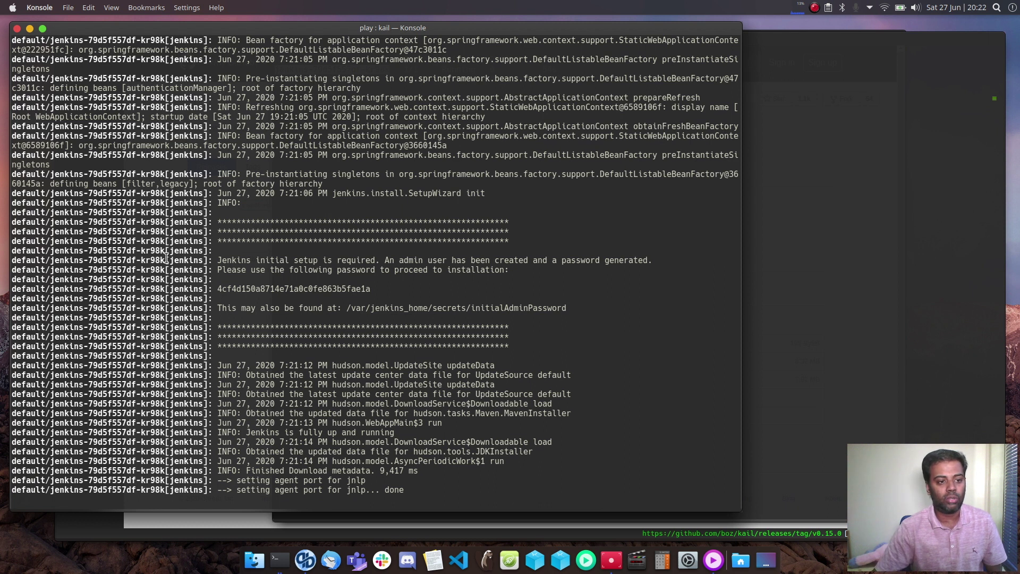
# Step: Stop the jenkins log stream and run kail for pod nginx-f89759699-tvnjn with --since 1h
pyautogui.scroll(11, 175, 241)
pyautogui.scroll(4, 175, 241)
pyautogui.scroll(-15, 175, 242)
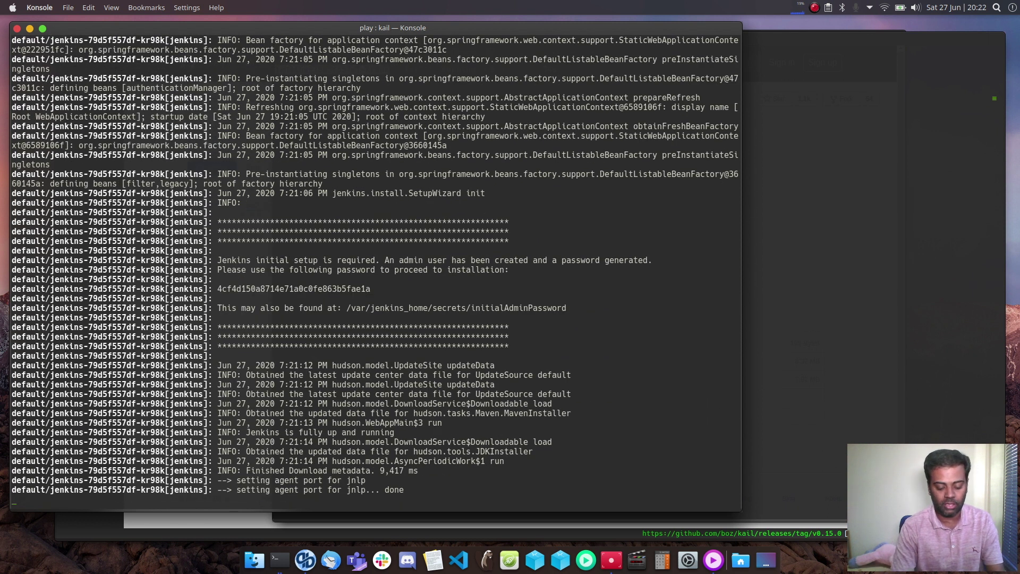
pyautogui.hotkey('ctrl', 'c')
pyautogui.write('kail -p nginx-f89759699-tvnjn --since 1h')
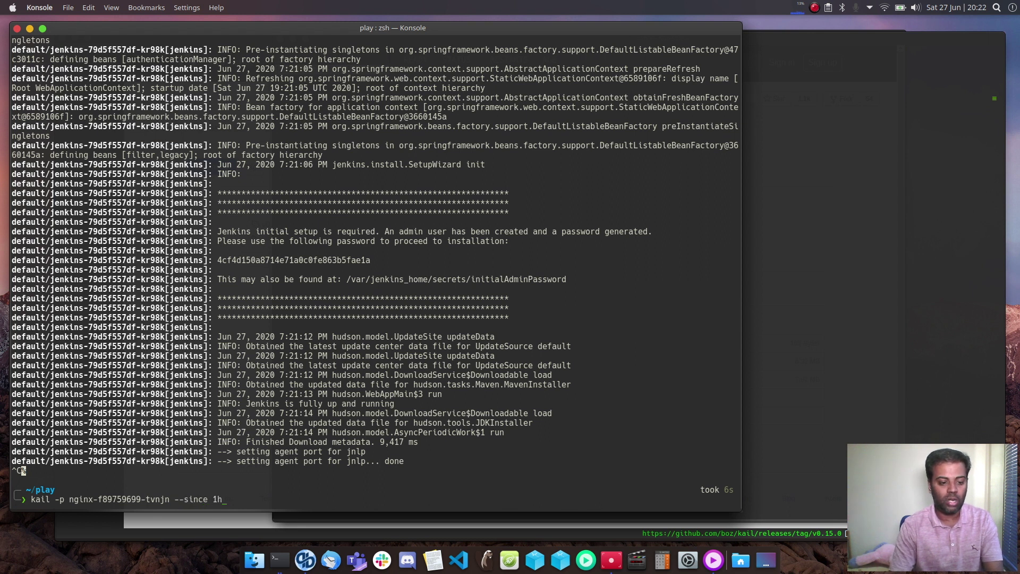
pyautogui.press('Return')
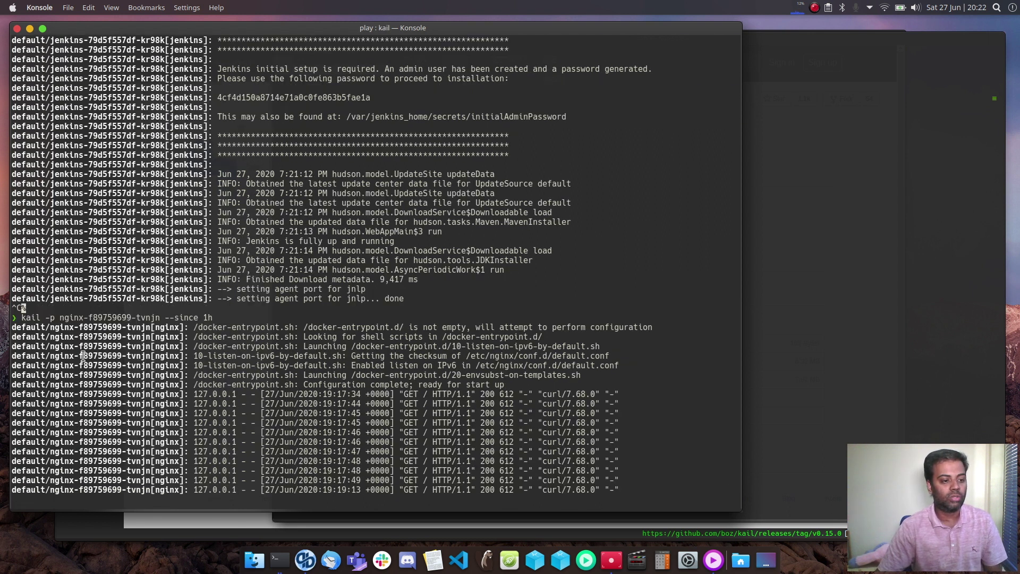
pyautogui.moveTo(31, 326); pyautogui.dragTo(591, 494)
pyautogui.click(616, 295)
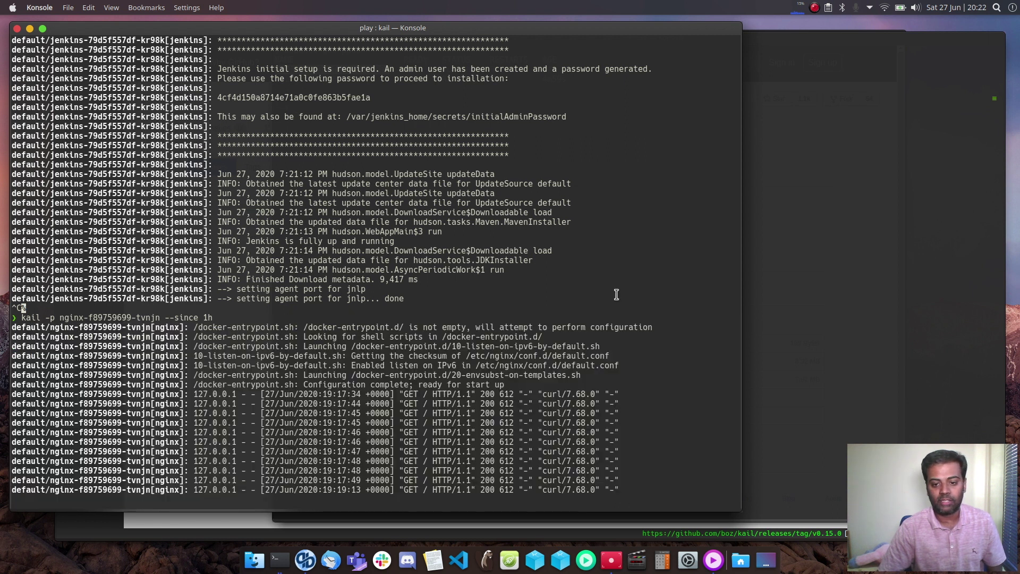
# Step: Stop kail, clear the terminal and stream the logs of the whole default namespace with --since 2h
pyautogui.hotkey('ctrl', 'c')
pyautogui.write('clear')
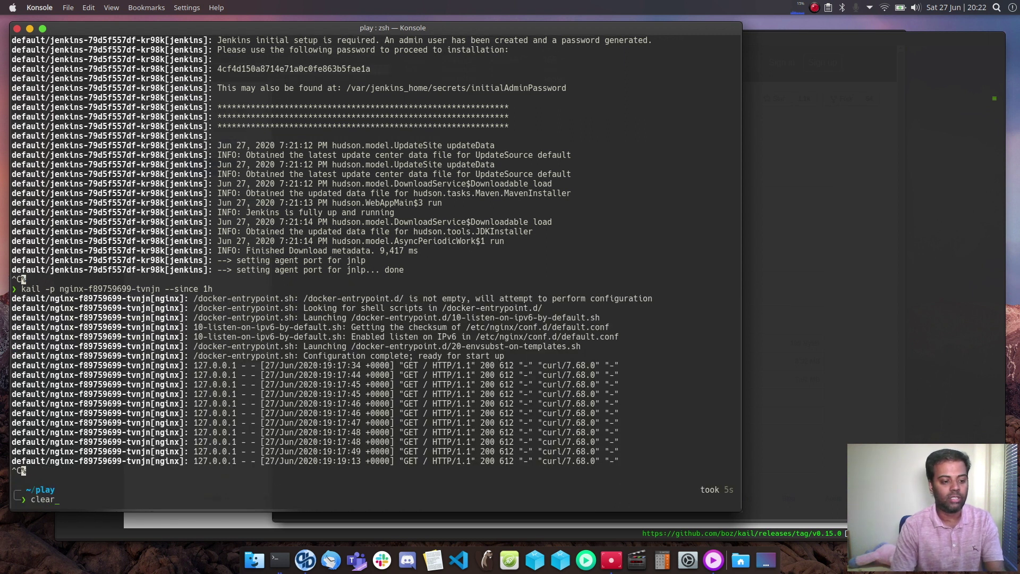
pyautogui.press('Return')
pyautogui.write('kail -n default --since ')
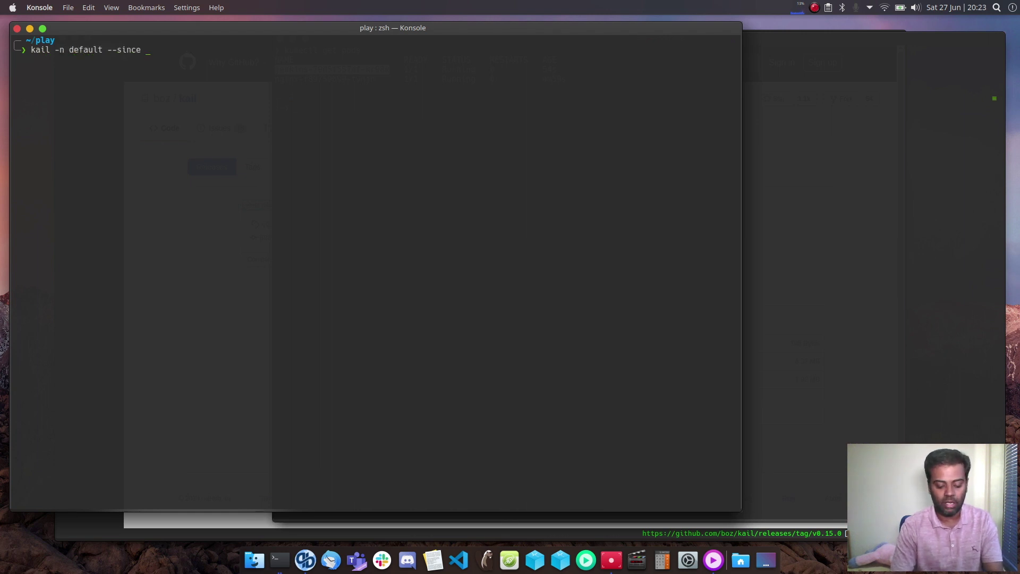
pyautogui.write('2h')
pyautogui.press('Return')
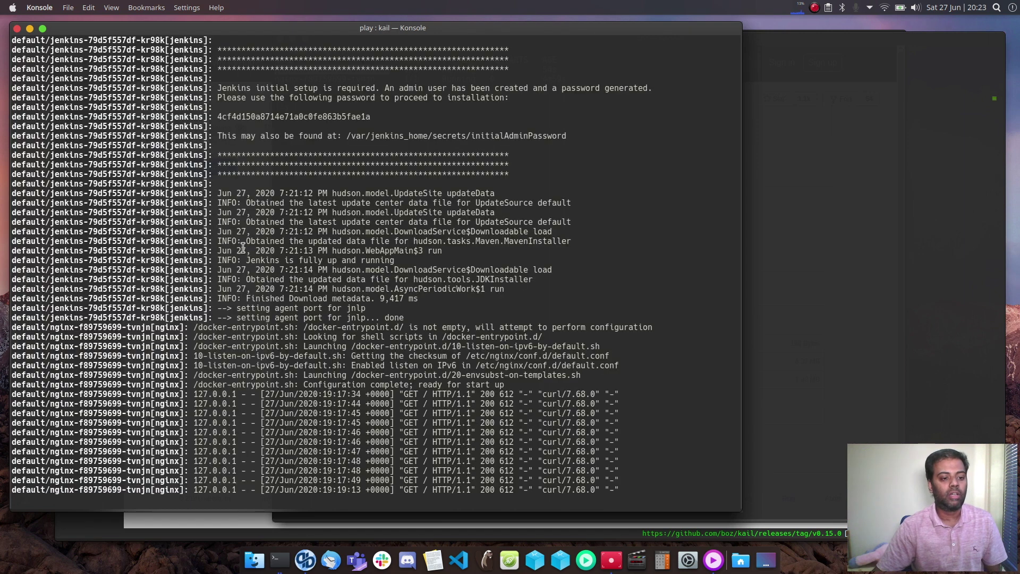
pyautogui.moveTo(14, 80); pyautogui.dragTo(241, 259)
pyautogui.moveTo(12, 326); pyautogui.dragTo(614, 479)
pyautogui.click(579, 396)
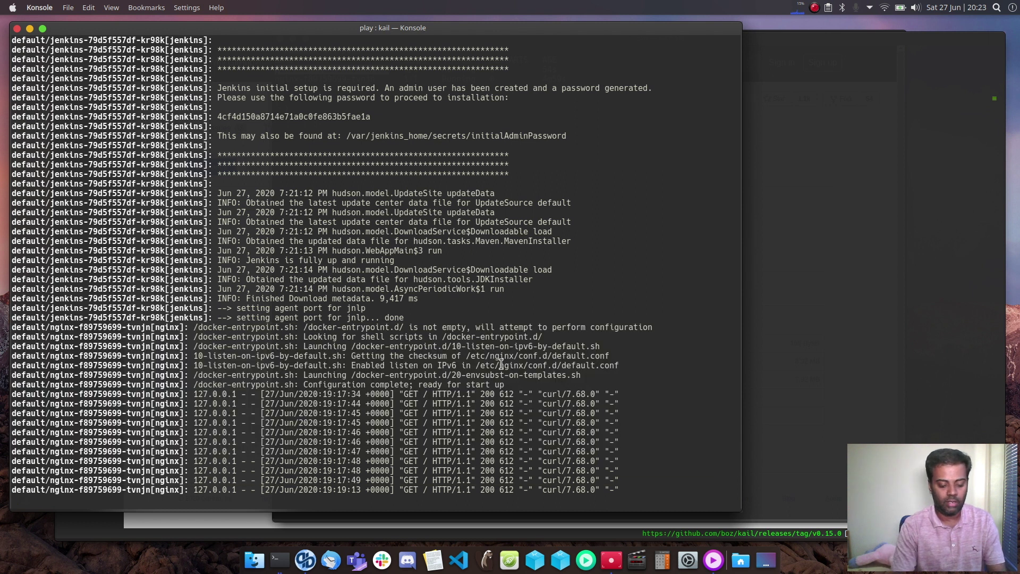
# Step: Stop the namespace stream and display the kail help, examining the deployment, job and label flags
pyautogui.hotkey('ctrl', 'c')
pyautogui.write('kail --help')
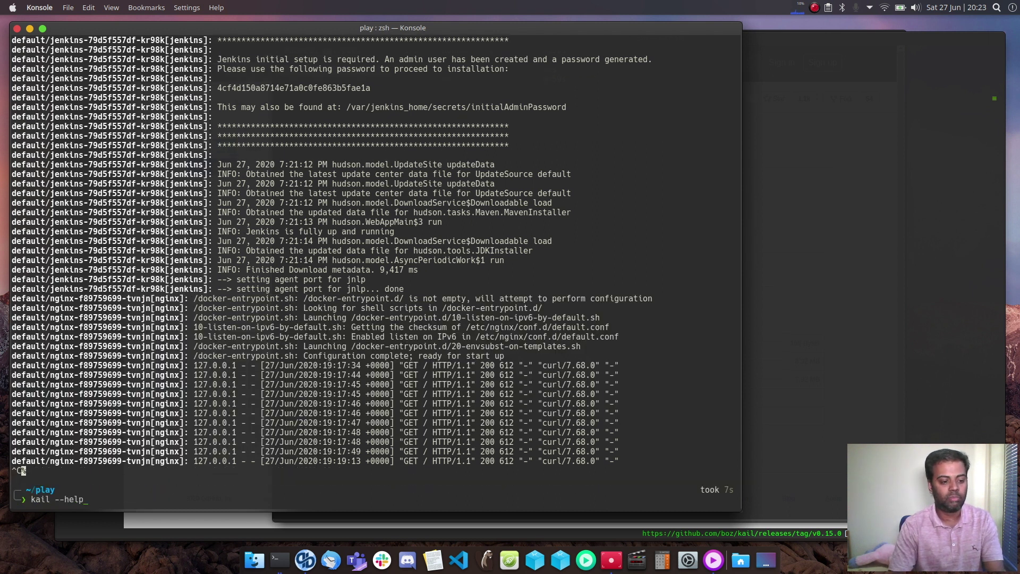
pyautogui.press('Return')
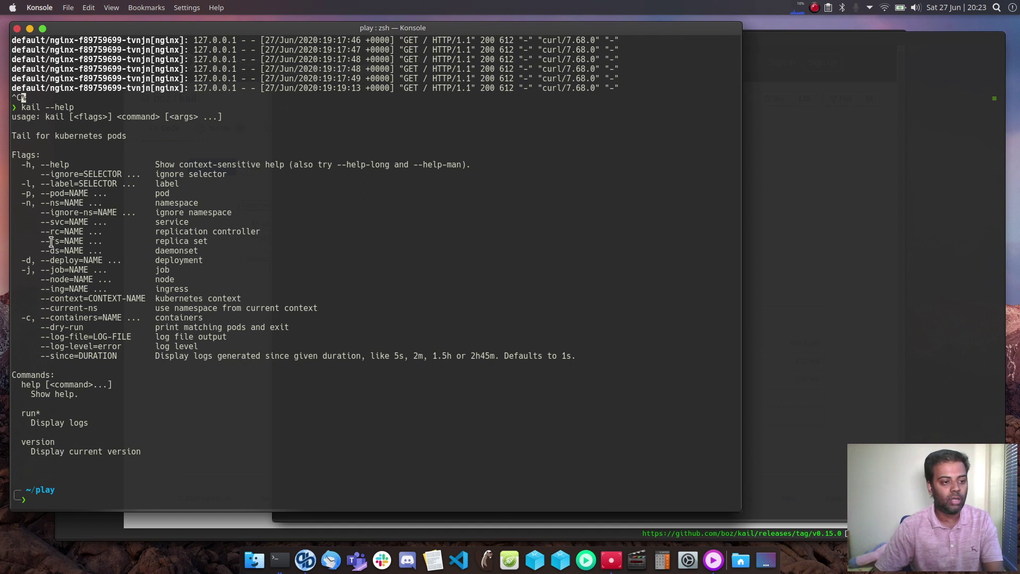
pyautogui.moveTo(47, 261); pyautogui.dragTo(117, 261)
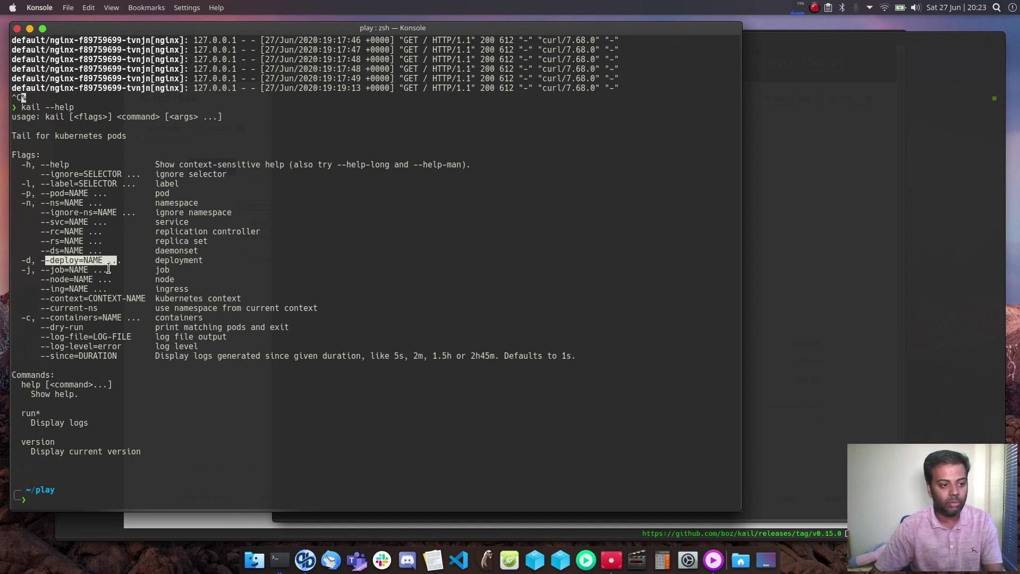
pyautogui.moveTo(21, 270); pyautogui.dragTo(94, 270)
pyautogui.click(101, 270)
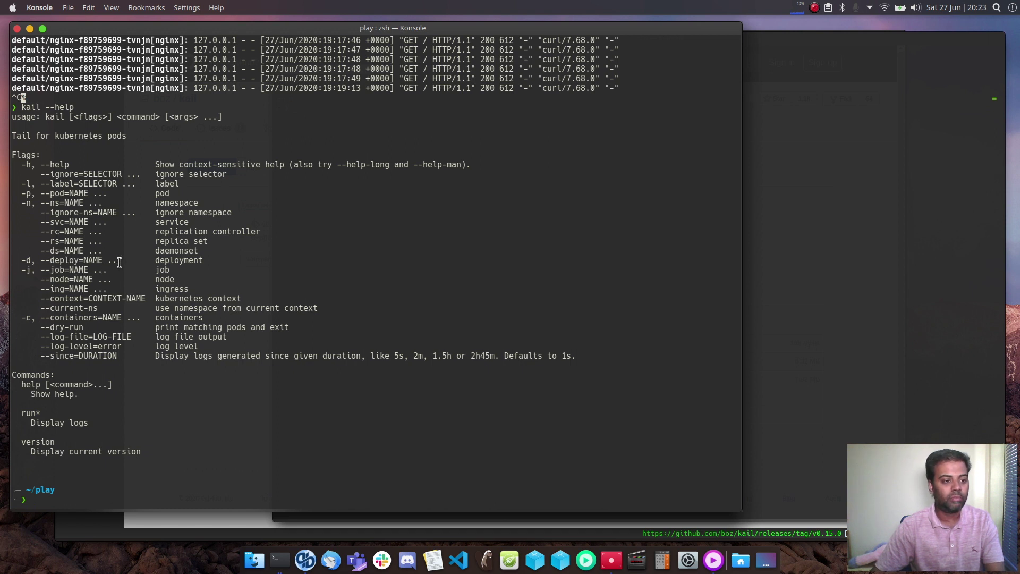
pyautogui.moveTo(21, 183); pyautogui.dragTo(117, 183)
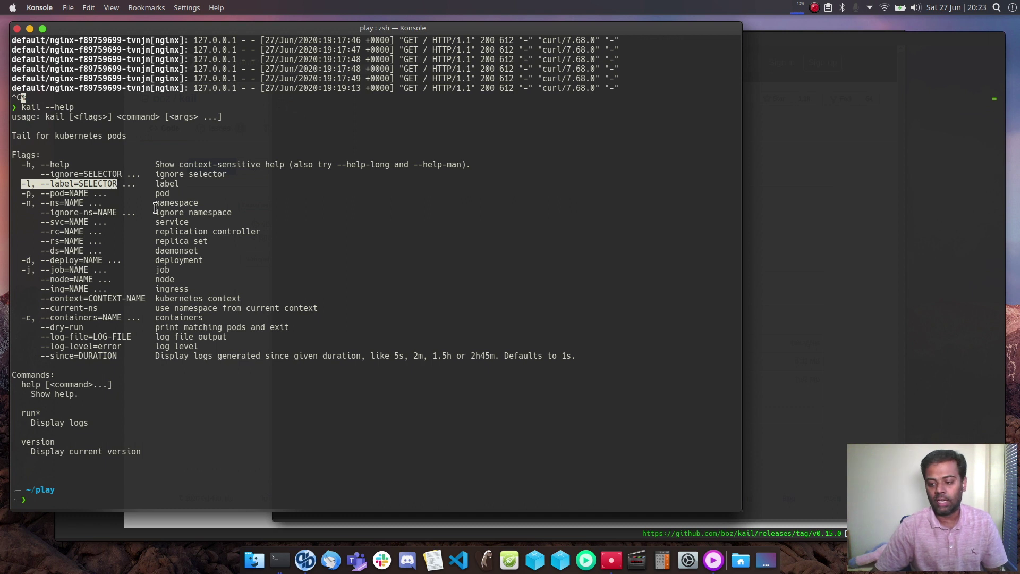
# Step: Clear the terminal and, in the other terminal window, list the pods with --show-labels to find the nginx pod's app label
pyautogui.write('clear')
pyautogui.press('Return')
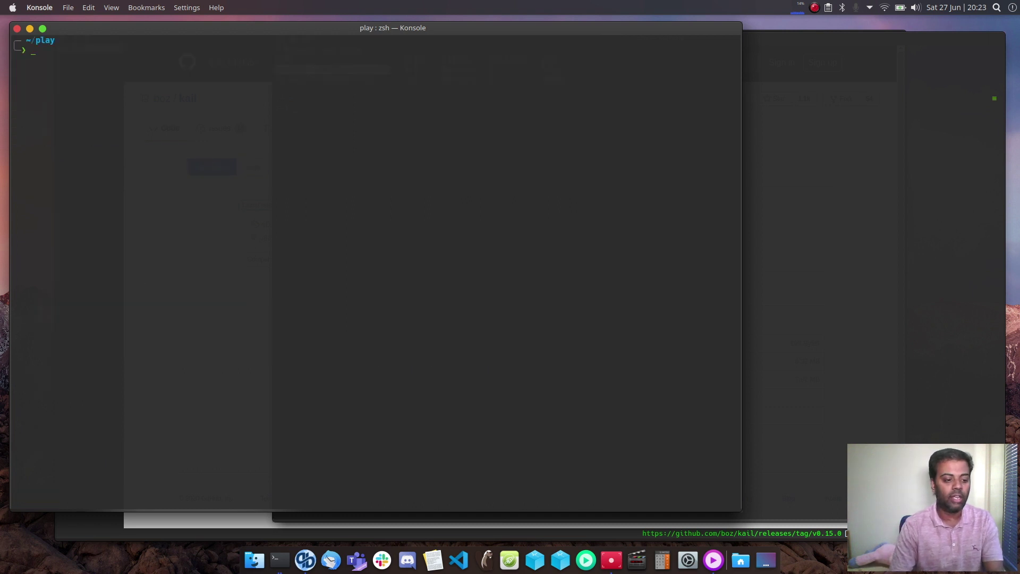
pyautogui.click(790, 196)
pyautogui.write('kubectl')
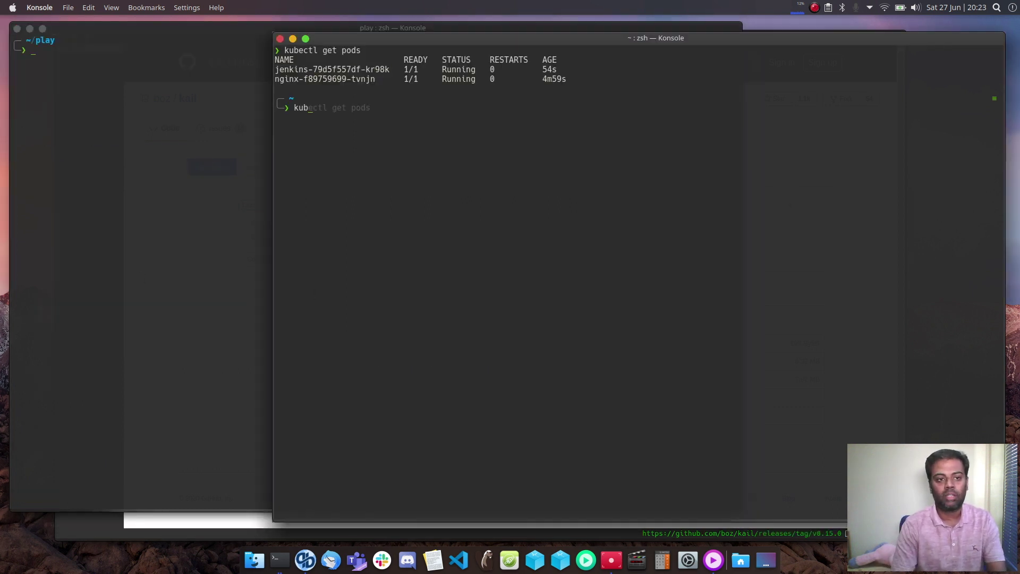
pyautogui.write(' get pods --shoi')
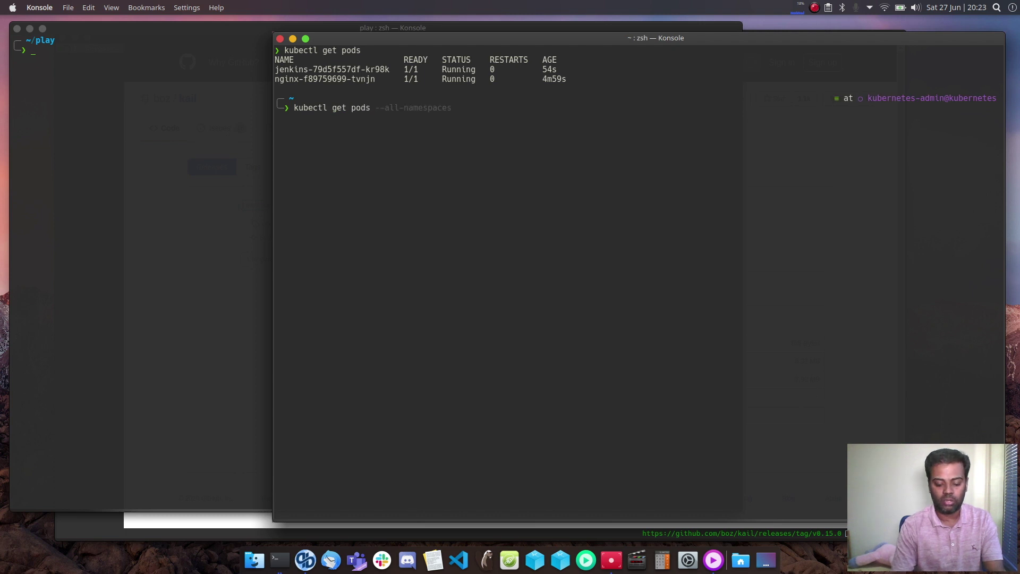
pyautogui.press('BackSpace')
pyautogui.write('w-labels')
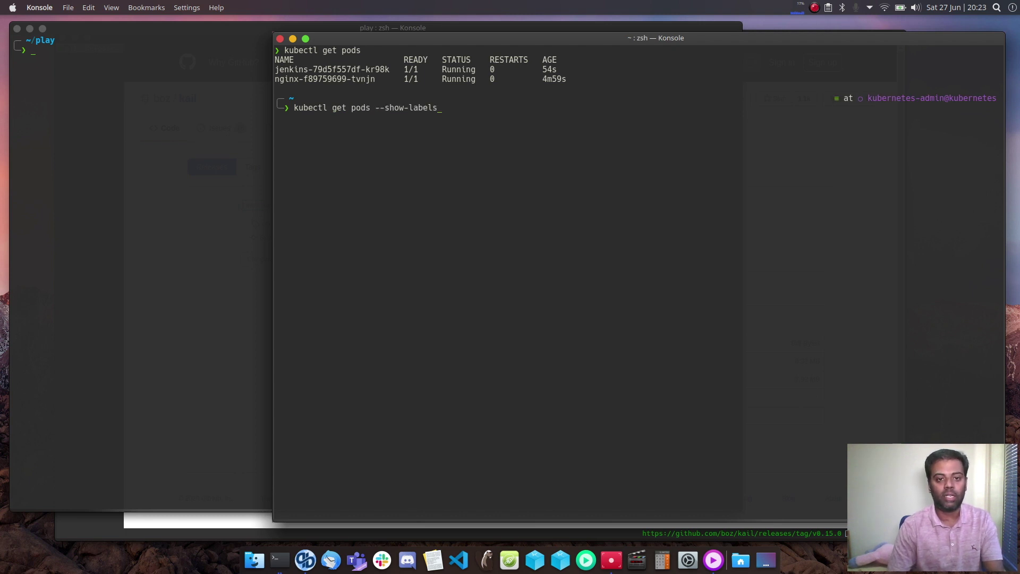
pyautogui.press('Return')
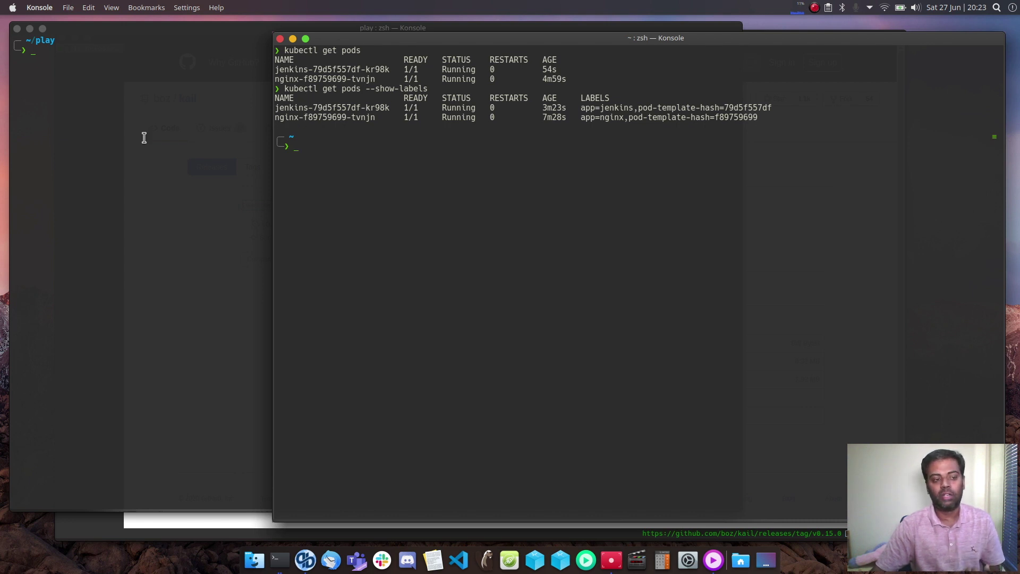
pyautogui.moveTo(580, 116); pyautogui.dragTo(624, 117)
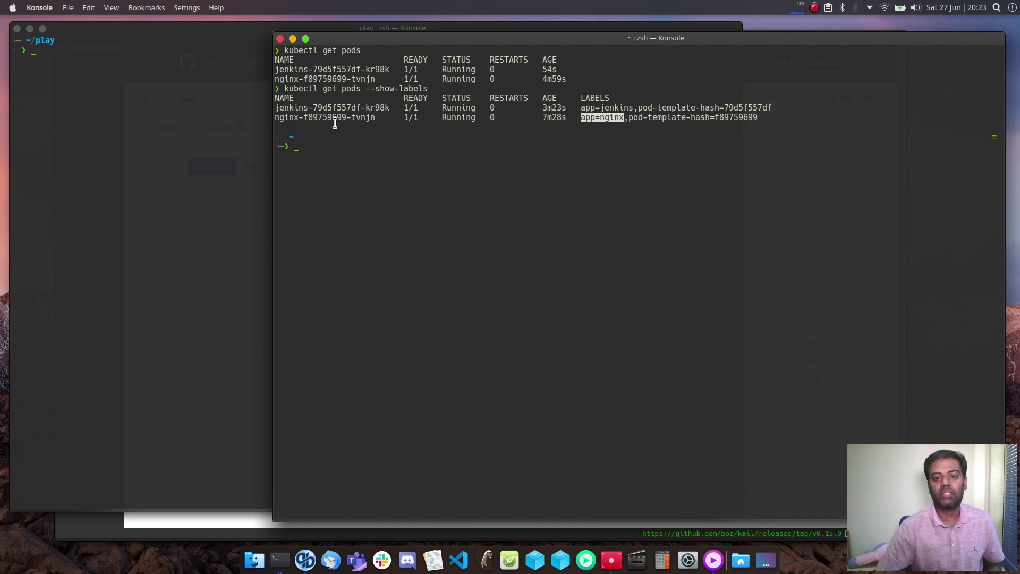
pyautogui.moveTo(582, 118); pyautogui.dragTo(624, 117)
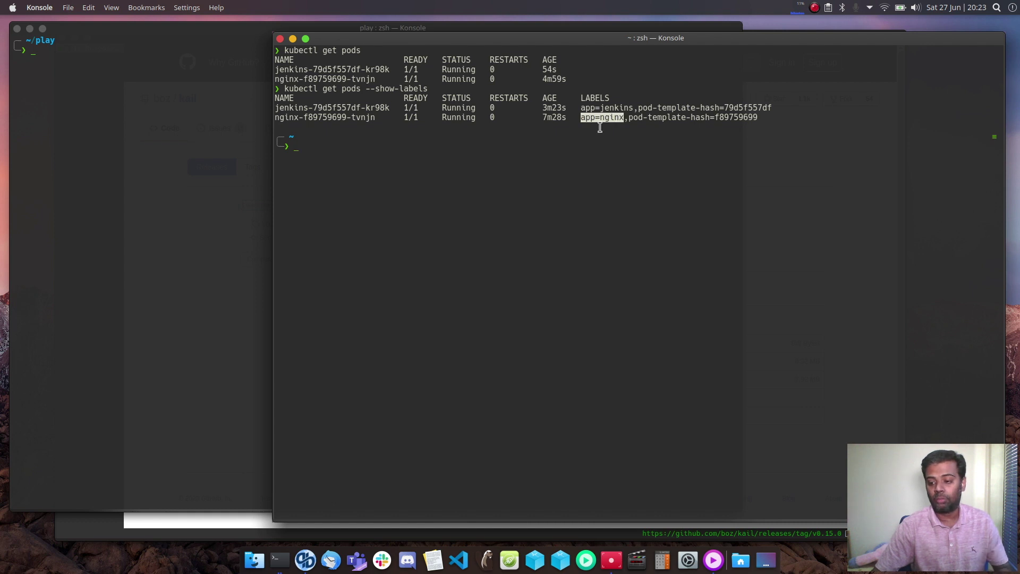
# Step: Back in the play terminal, run kail with the label selector app=nginx
pyautogui.click(118, 131)
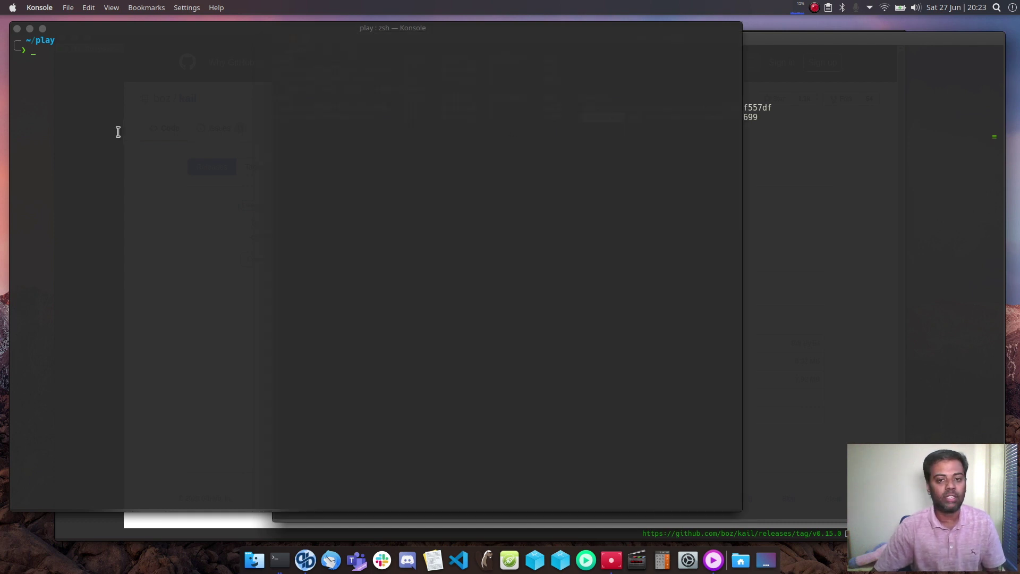
pyautogui.write('kail')
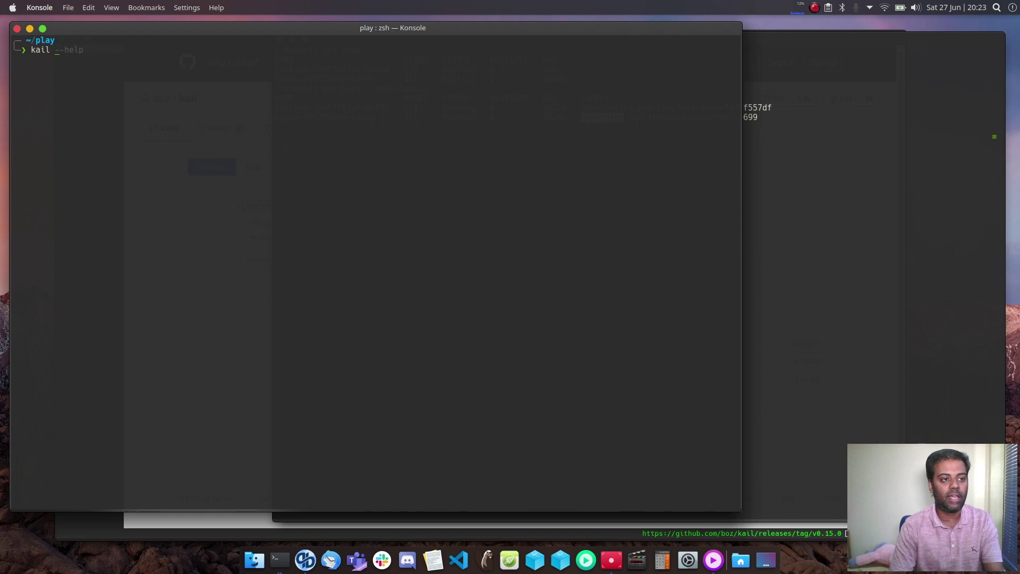
pyautogui.write(' -l app=nginx')
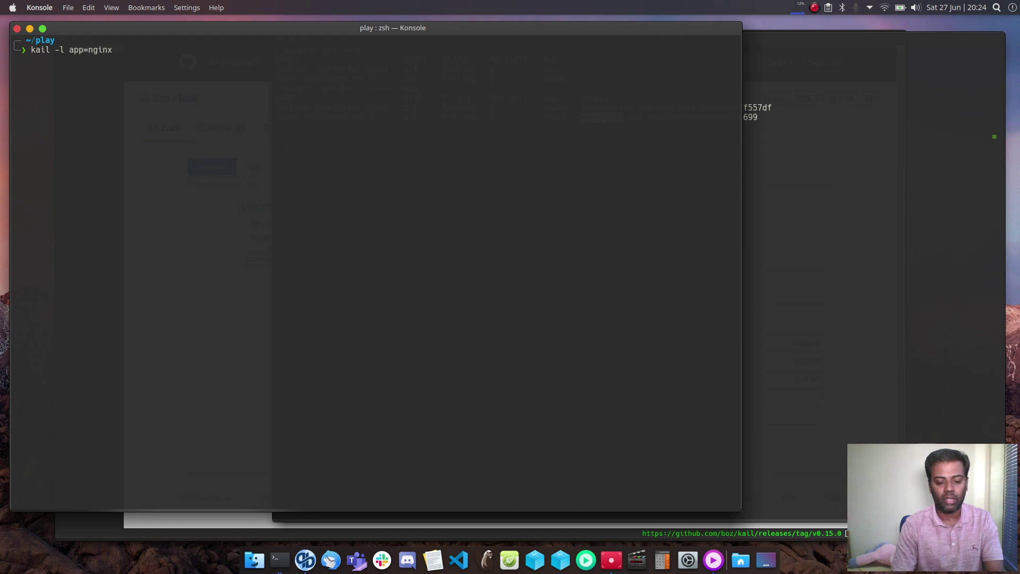
pyautogui.press('Return')
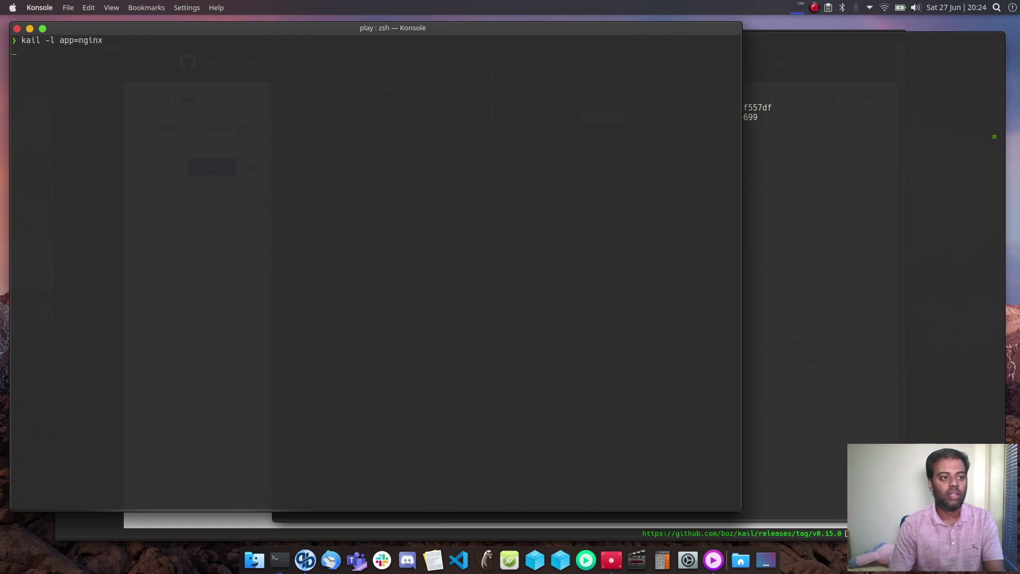
# Step: Stop kail and rerun it for the label app=nginx with --since 15m
pyautogui.hotkey('ctrl', 'c')
pyautogui.press('Up')
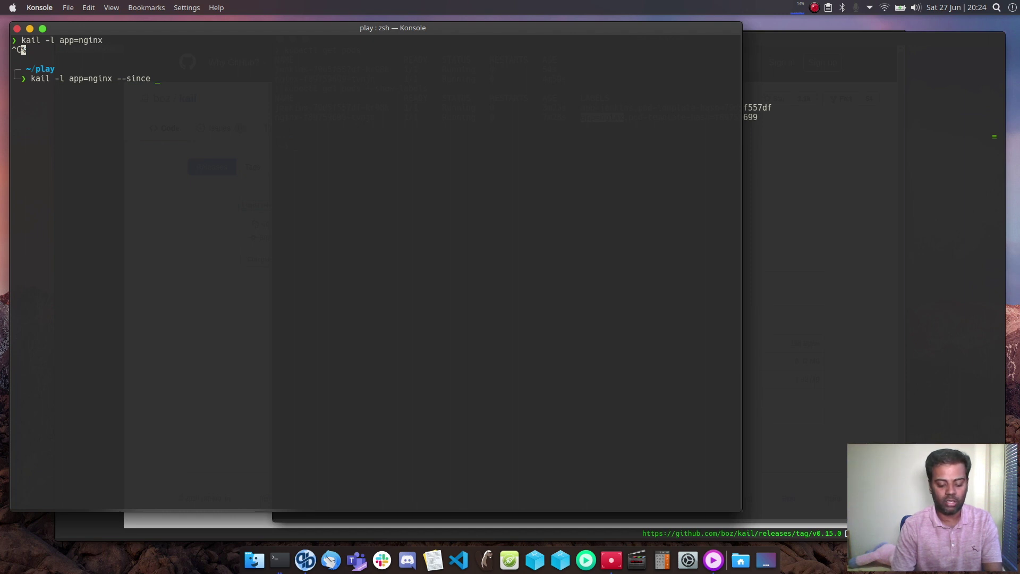
pyautogui.press('Return')
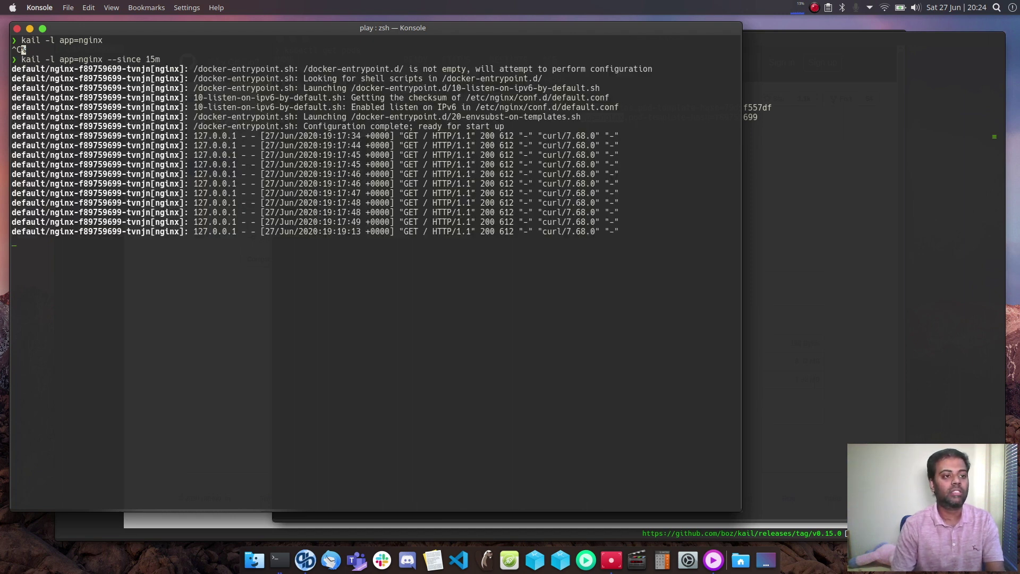
pyautogui.moveTo(13, 69); pyautogui.dragTo(306, 225)
pyautogui.click(306, 224)
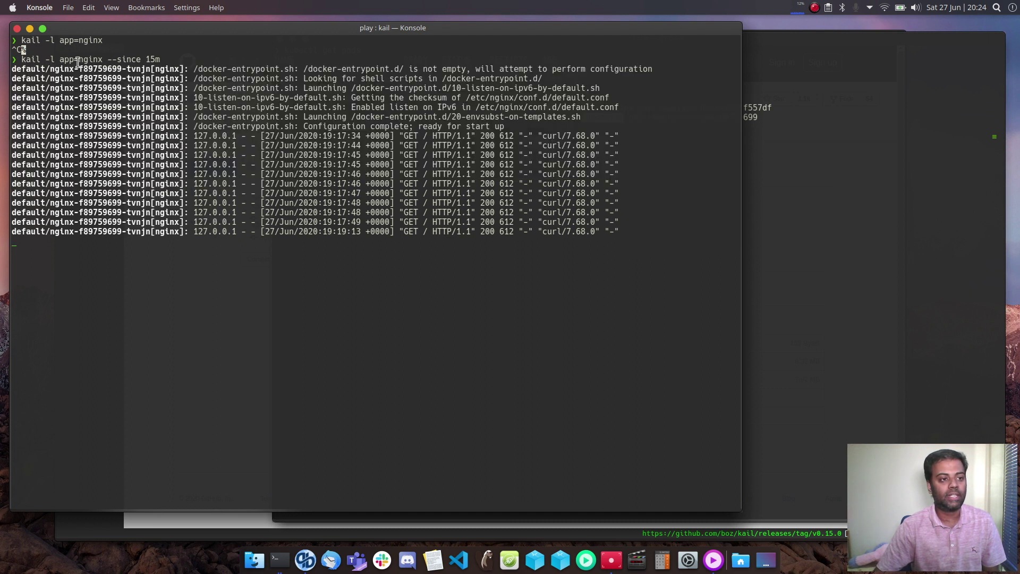
# Step: Stop the nginx stream, check the jenkins pod's app label, and run kail -l app=jenkins --since 10m
pyautogui.hotkey('ctrl', 'c')
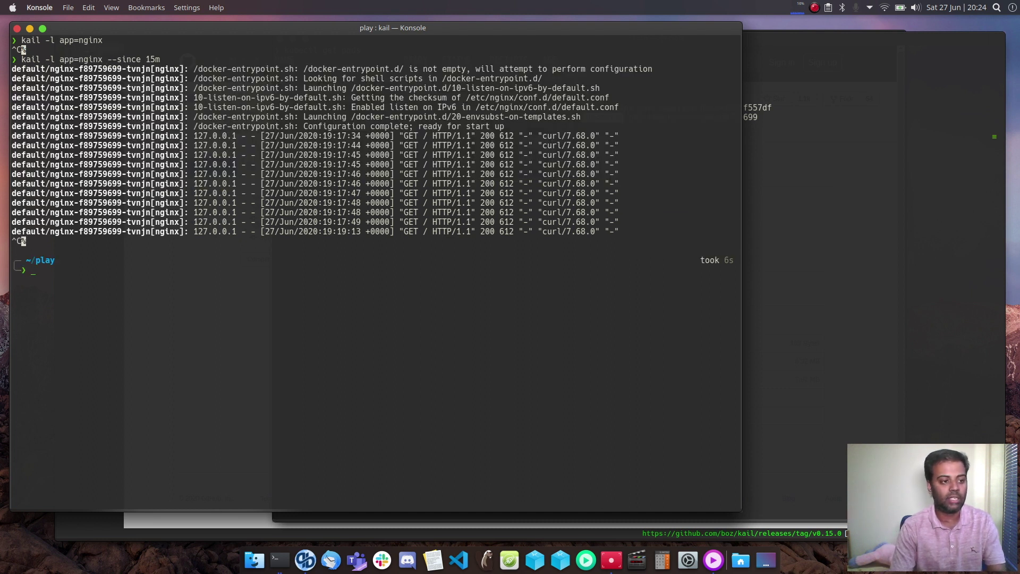
pyautogui.write('kail ')
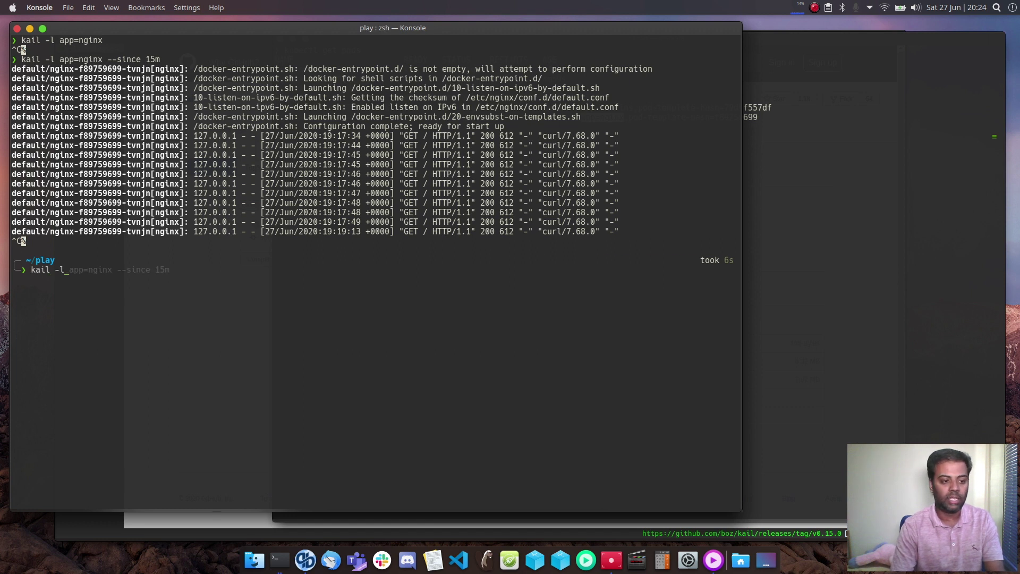
pyautogui.write('-l')
pyautogui.hotkey('alt', 'Tab')
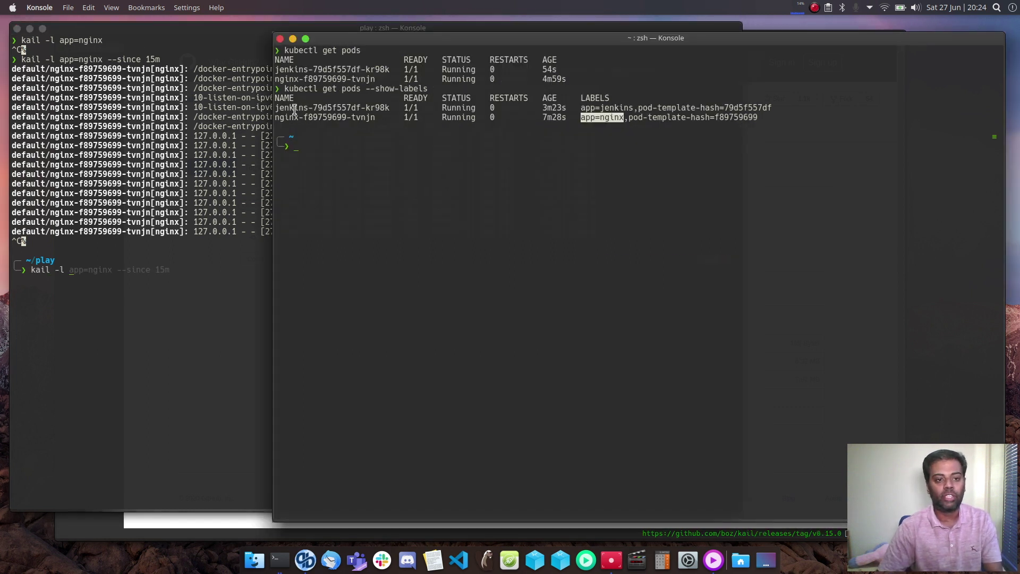
pyautogui.moveTo(294, 109); pyautogui.dragTo(390, 109)
pyautogui.moveTo(580, 108); pyautogui.dragTo(632, 108)
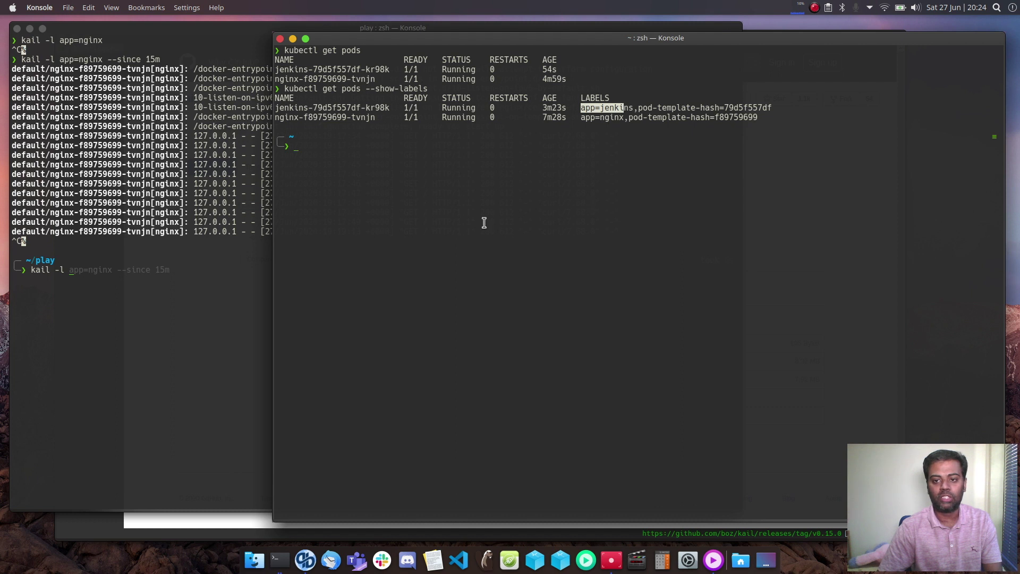
pyautogui.hotkey('alt', 'Tab')
pyautogui.write('app=jenkins --siin')
pyautogui.press('BackSpace')
pyautogui.press('BackSpace')
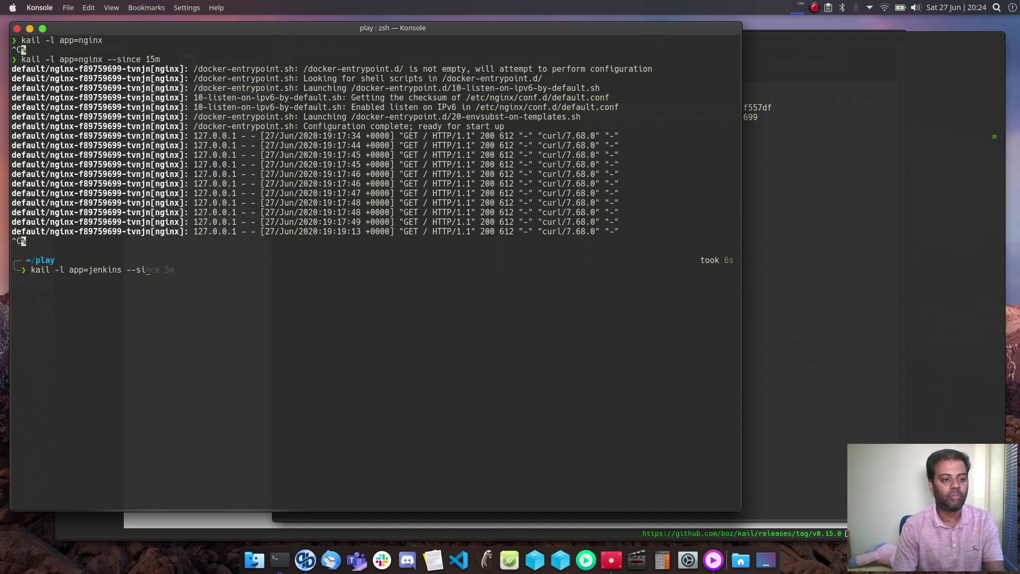
pyautogui.write('nce 10m')
pyautogui.press('Return')
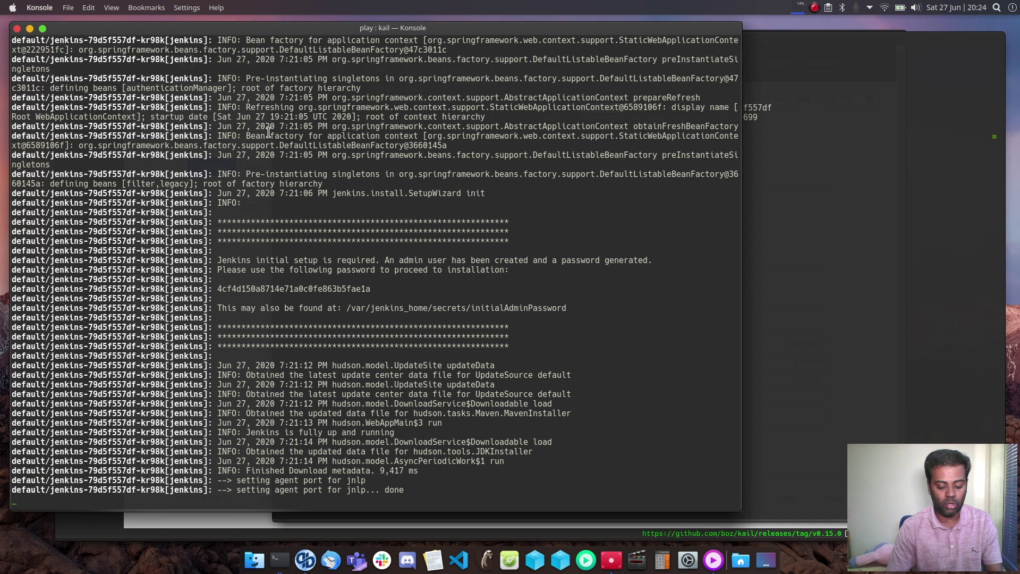
# Step: Stop the jenkins label stream, clear the terminal and display the help with kail --help
pyautogui.hotkey('ctrl', 'c')
pyautogui.hotkey('ctrl', 'l')
pyautogui.write('k')
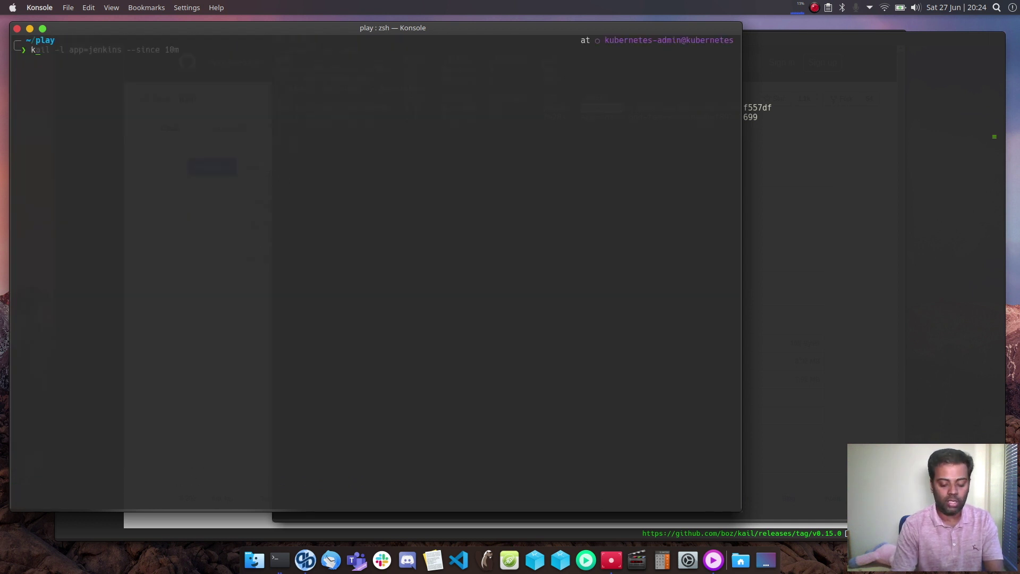
pyautogui.write('ail --help')
pyautogui.press('Return')
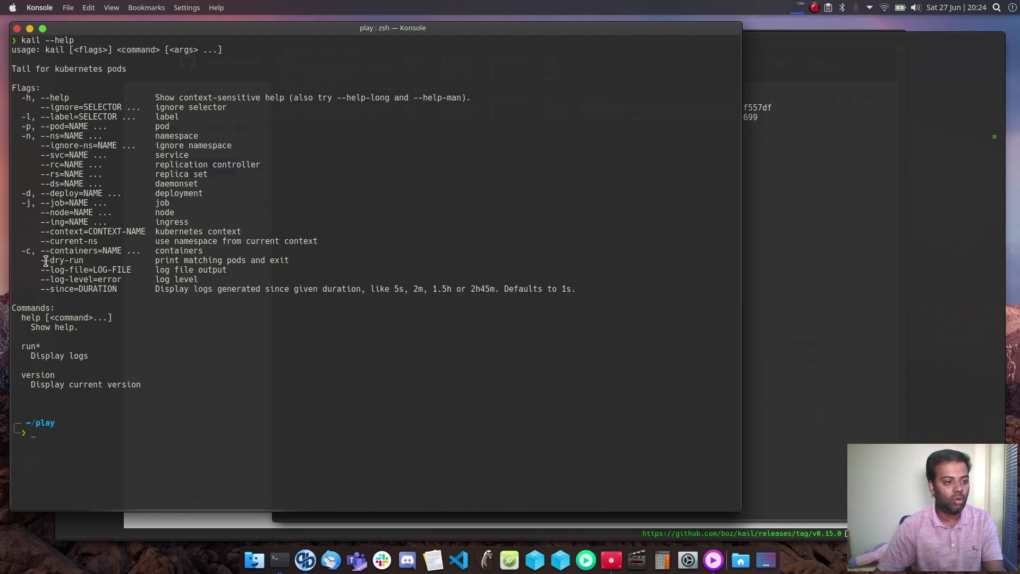
# Step: Check the --node option in the kail help and list the cluster nodes with kubectl get nodes in the home-directory terminal
pyautogui.moveTo(41, 212); pyautogui.dragTo(204, 212)
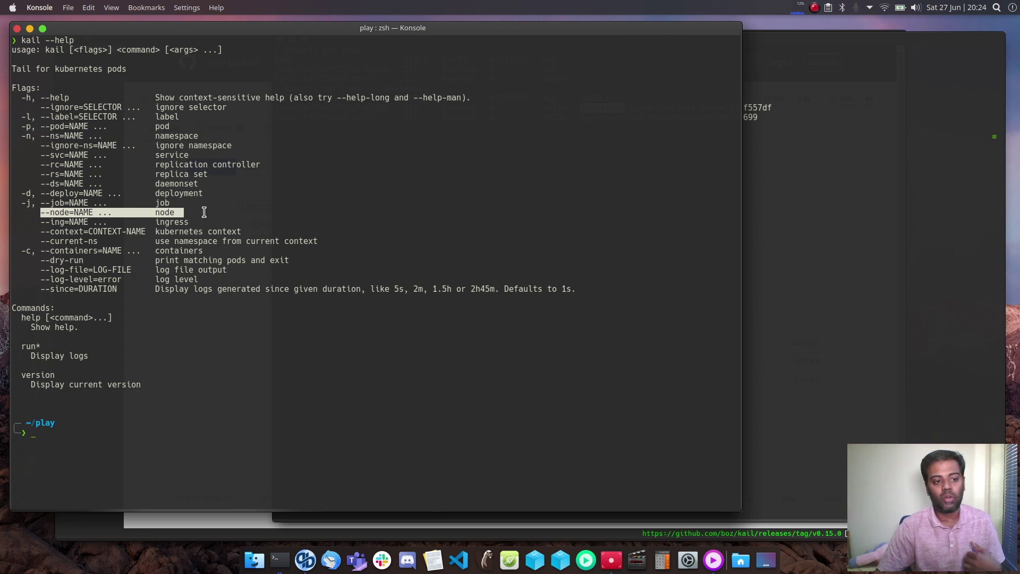
pyautogui.moveTo(204, 212); pyautogui.dragTo(201, 210)
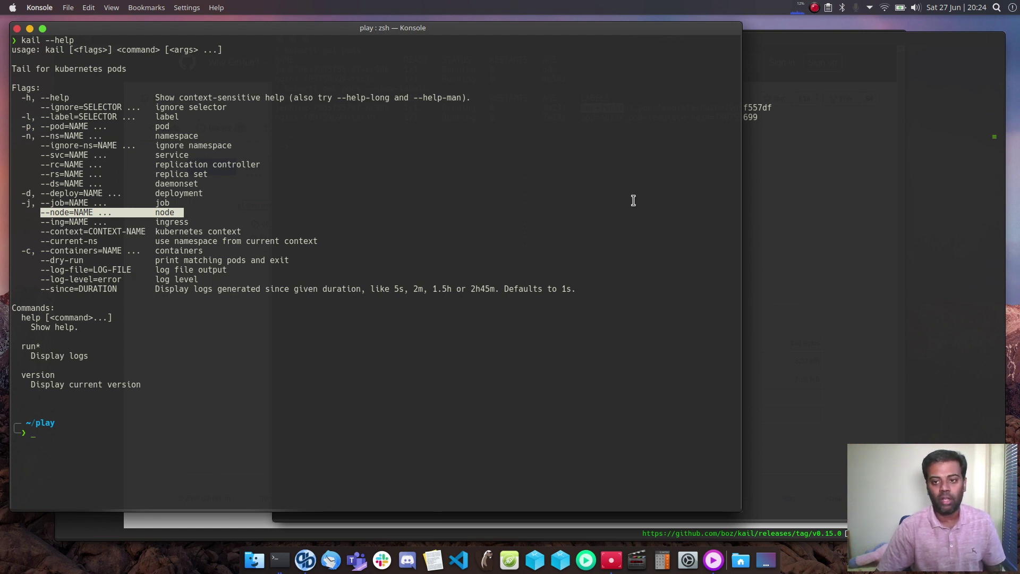
pyautogui.click(783, 194)
pyautogui.write('kubectl get nodes')
pyautogui.press('Return')
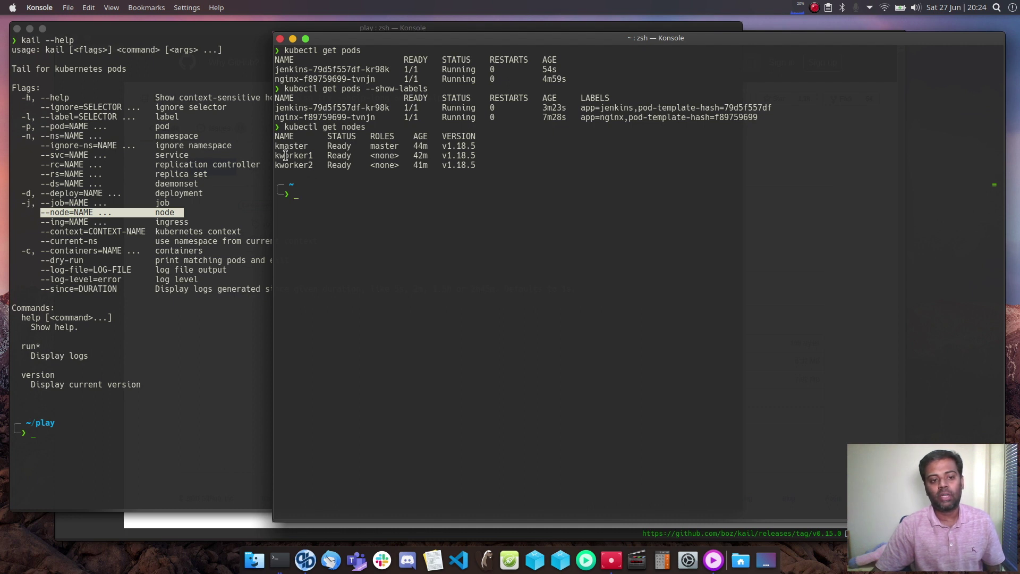
pyautogui.moveTo(275, 155); pyautogui.dragTo(485, 157)
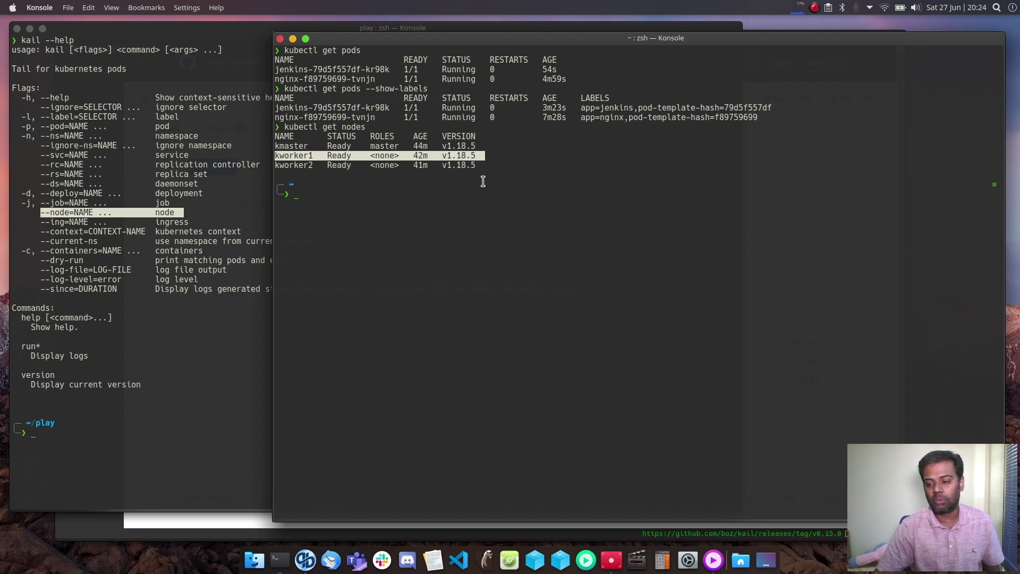
pyautogui.click(173, 346)
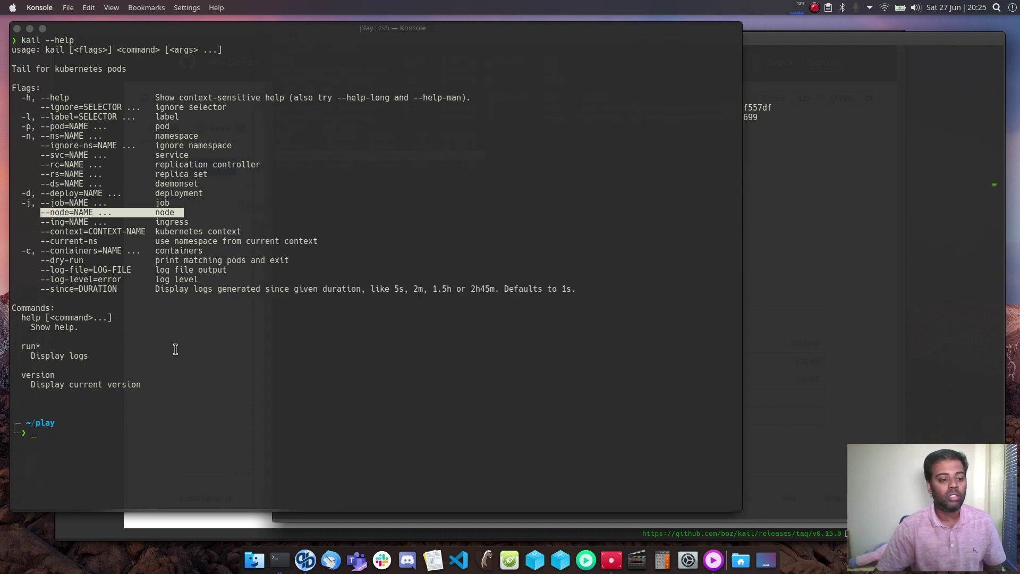
pyautogui.write('kail')
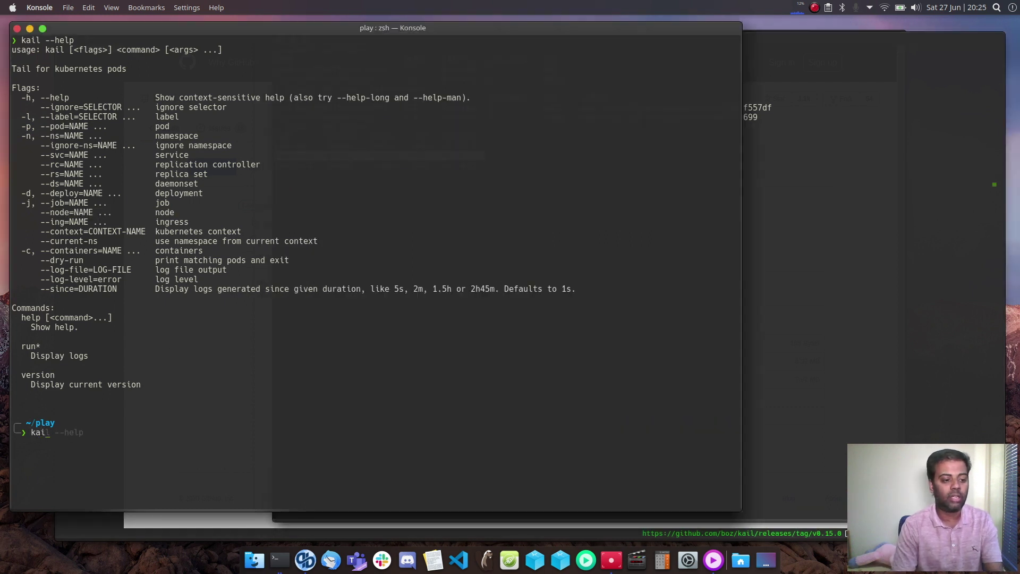
pyautogui.write(' -n')
pyautogui.press('BackSpace')
pyautogui.write('-node kworker1 --since')
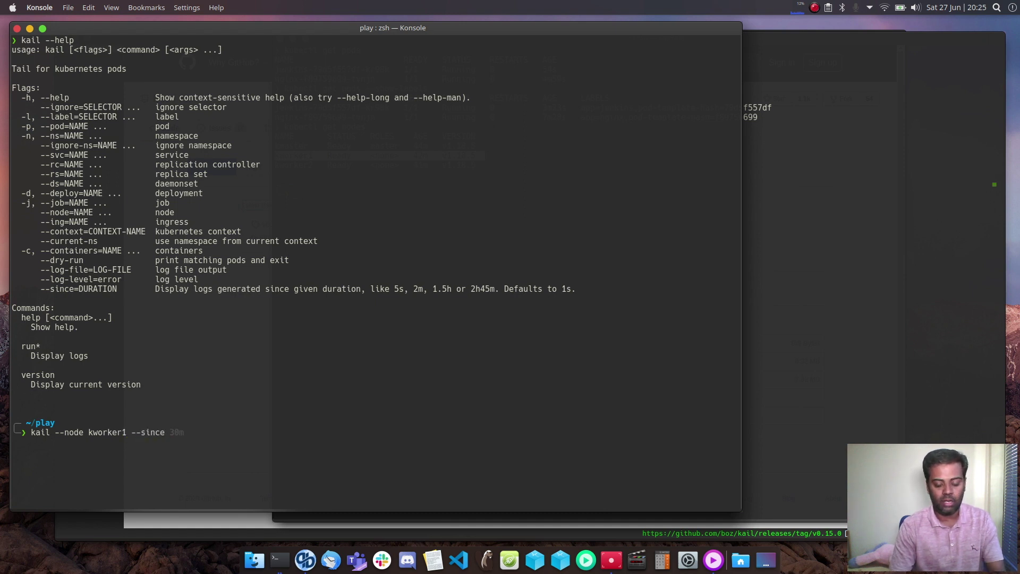
pyautogui.hotkey('ctrl', 'u')
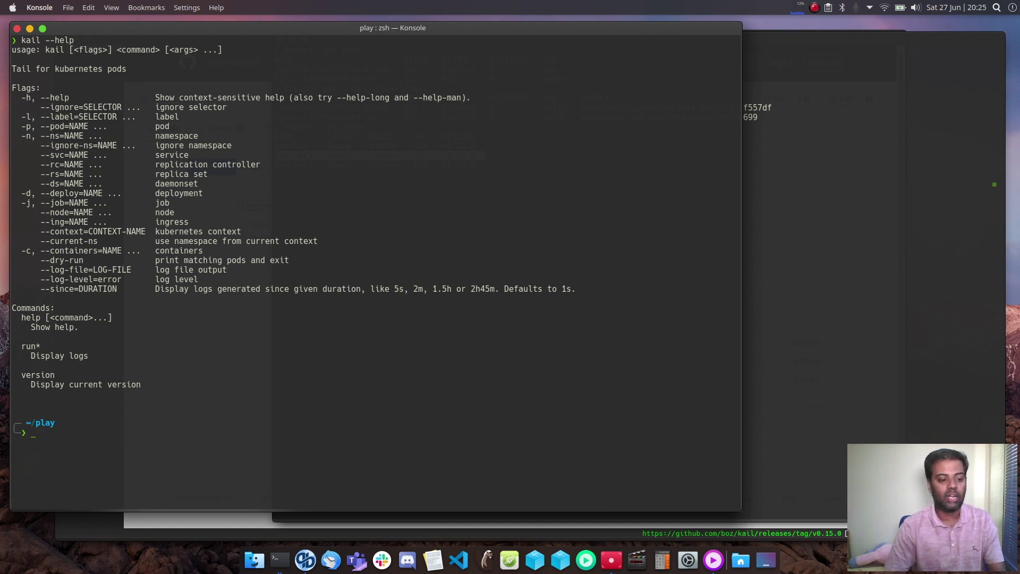
# Step: Clear the home-directory terminal and run kubectl get pods -o wide to check which node each pod runs on
pyautogui.click(781, 228)
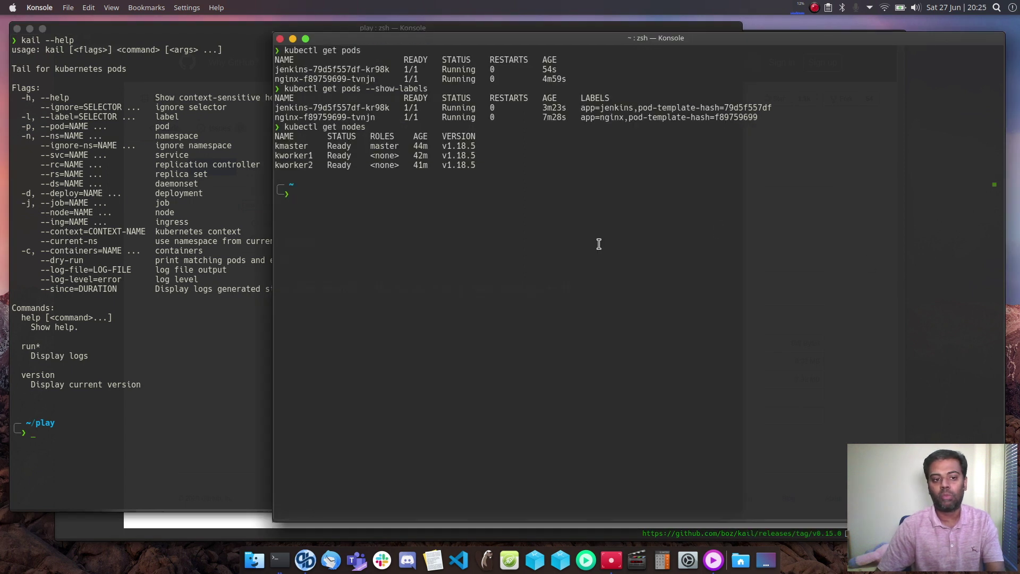
pyautogui.write('clear')
pyautogui.press('Return')
pyautogui.write('k')
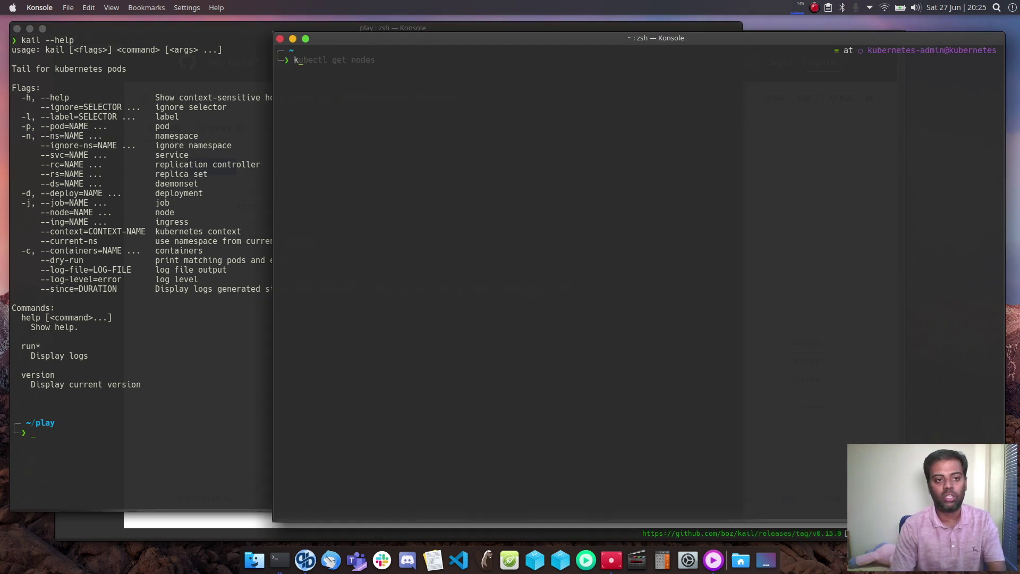
pyautogui.write('ubectl get pods -o wide')
pyautogui.press('Return')
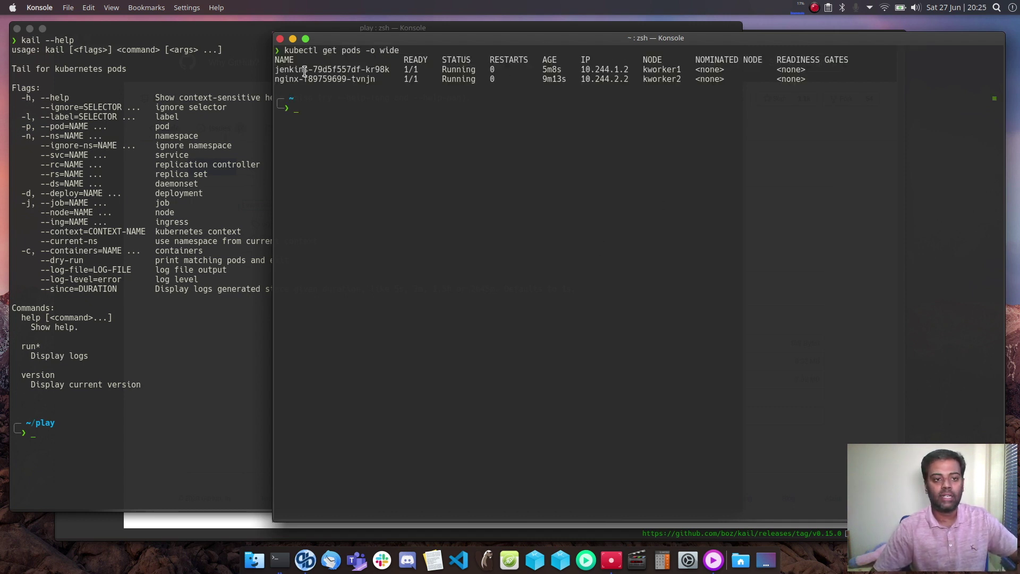
pyautogui.moveTo(304, 71); pyautogui.dragTo(481, 72)
pyautogui.moveTo(637, 70); pyautogui.dragTo(696, 70)
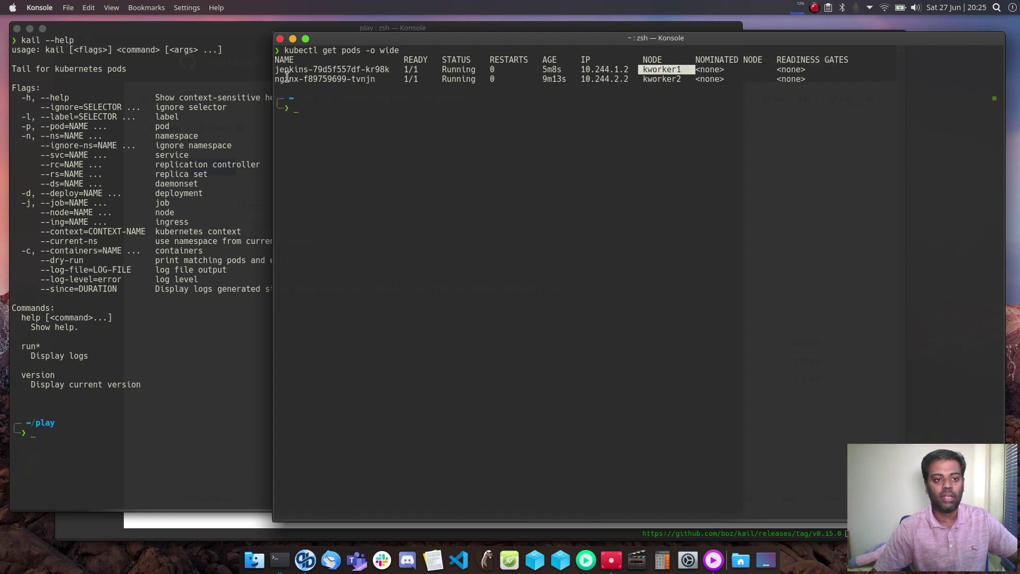
pyautogui.moveTo(275, 79); pyautogui.dragTo(362, 79)
pyautogui.moveTo(638, 79); pyautogui.dragTo(691, 70)
pyautogui.click(696, 142)
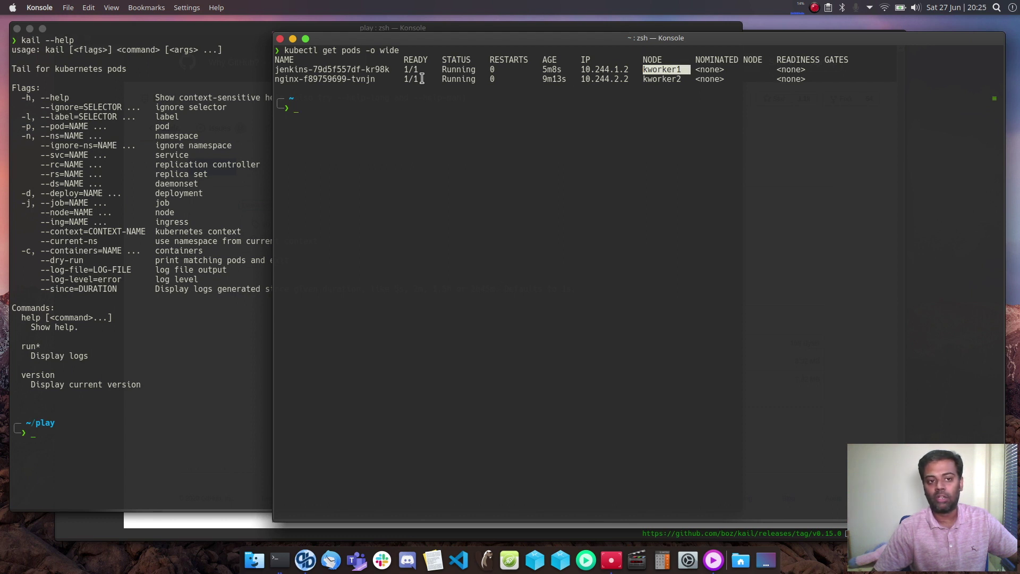
pyautogui.moveTo(323, 69); pyautogui.dragTo(397, 67)
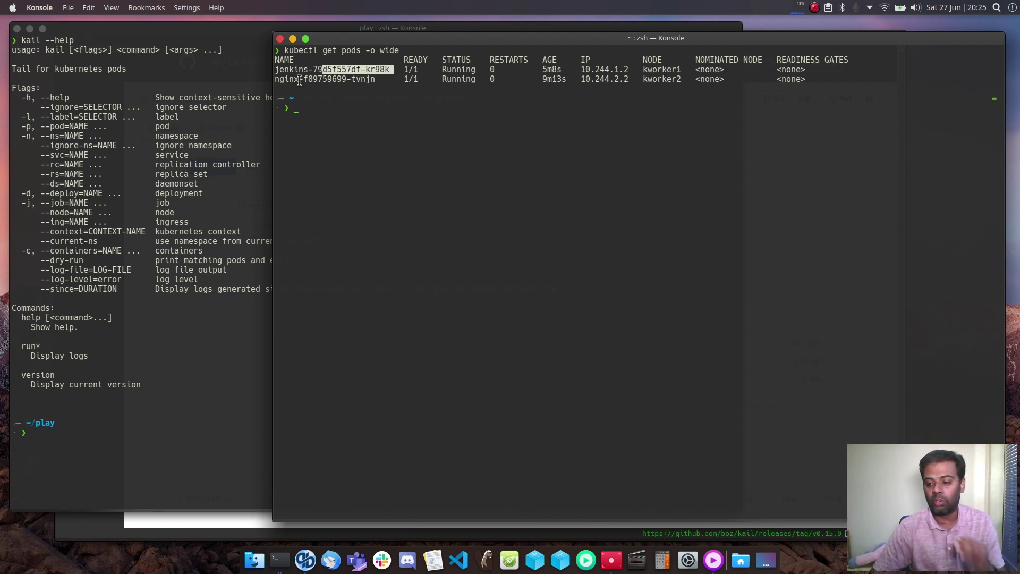
# Step: In the play terminal, stream the logs of node kworker1 with kail --node kworker1 --since 20m and look through them
pyautogui.click(219, 383)
pyautogui.write('kail --node')
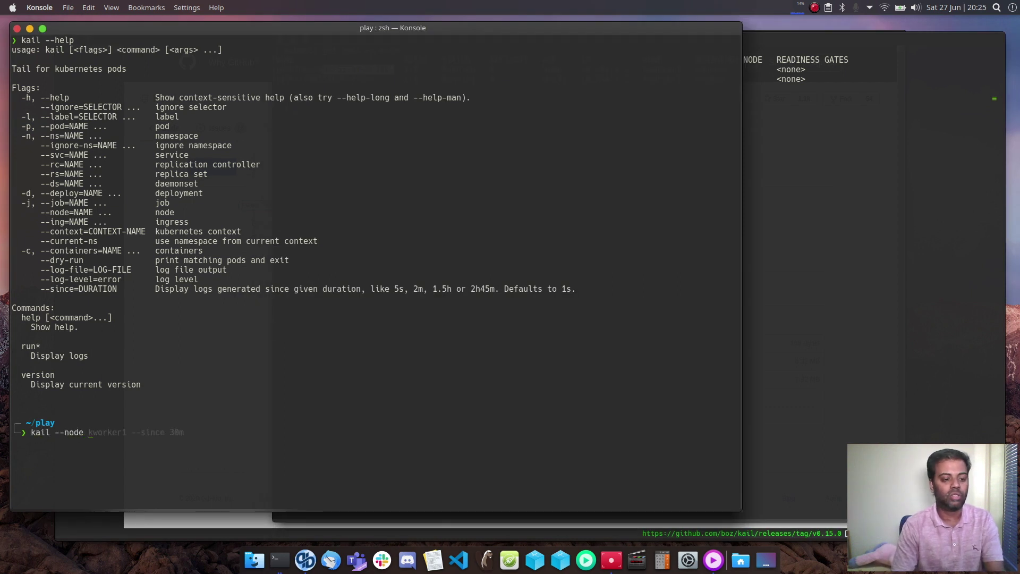
pyautogui.write(' kworker1')
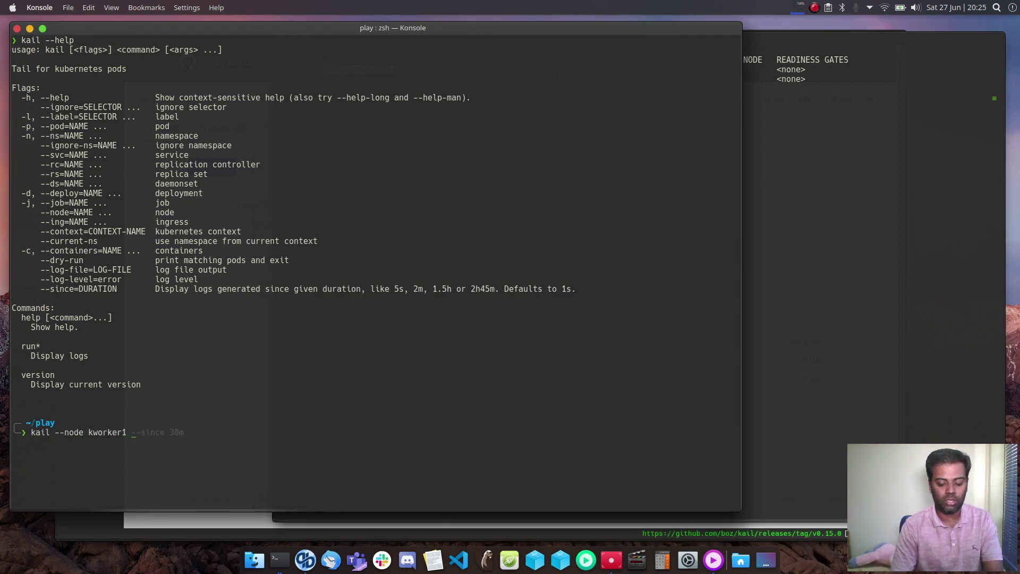
pyautogui.write(' --since 20m')
pyautogui.press('Return')
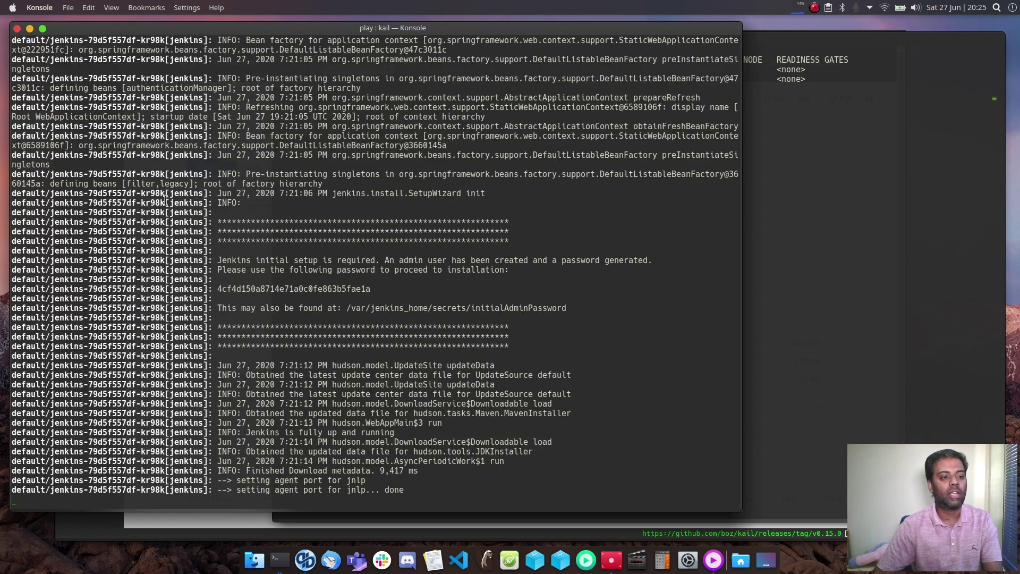
pyautogui.scroll(10, 88, 173)
pyautogui.scroll(-10, 126, 223)
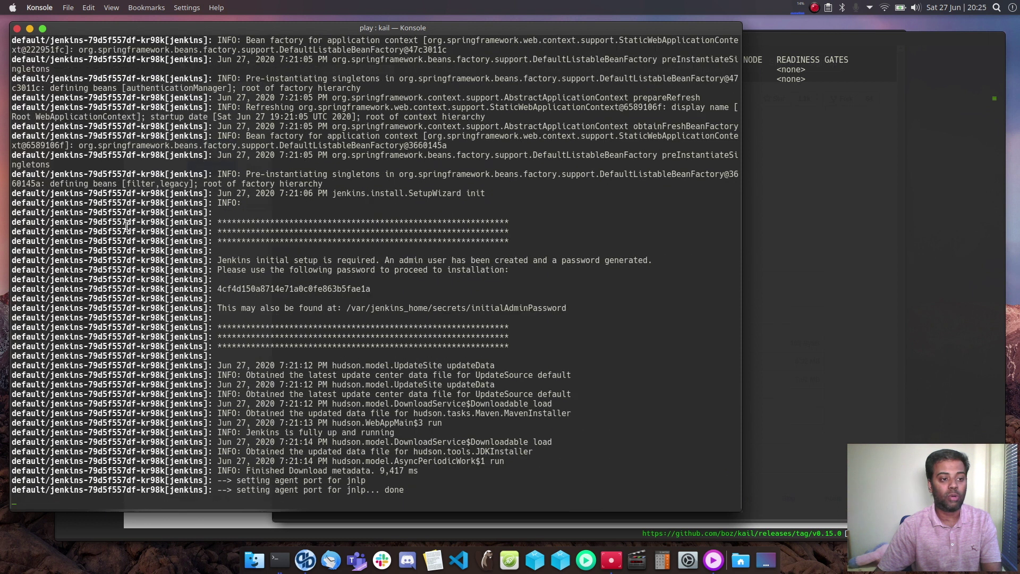
# Step: Check the nginx pod's node, stop the kworker1 stream, and run kail --node kworker2 --since 20m
pyautogui.click(794, 168)
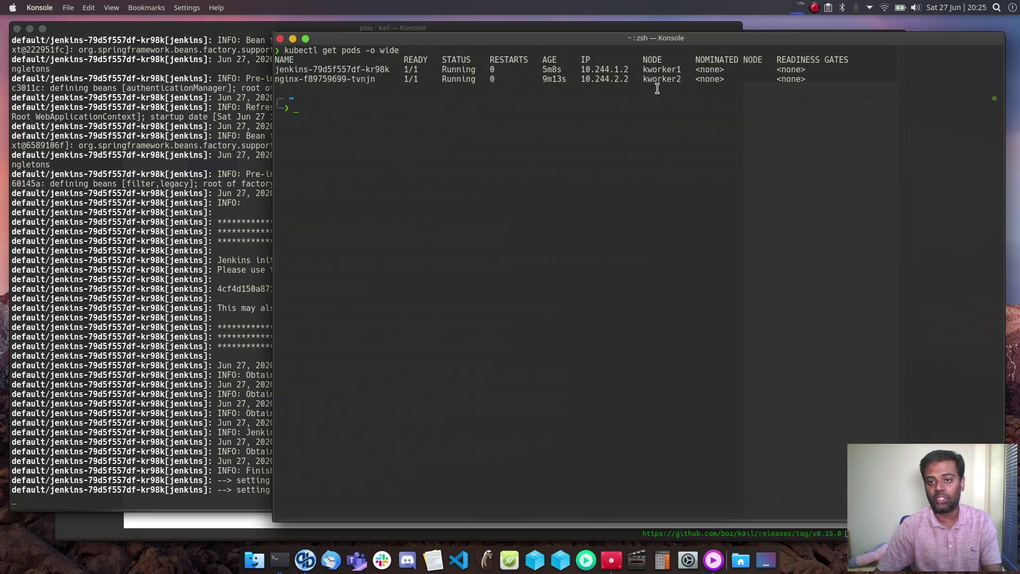
pyautogui.click(205, 282)
pyautogui.hotkey('ctrl', 'c')
pyautogui.press('Up')
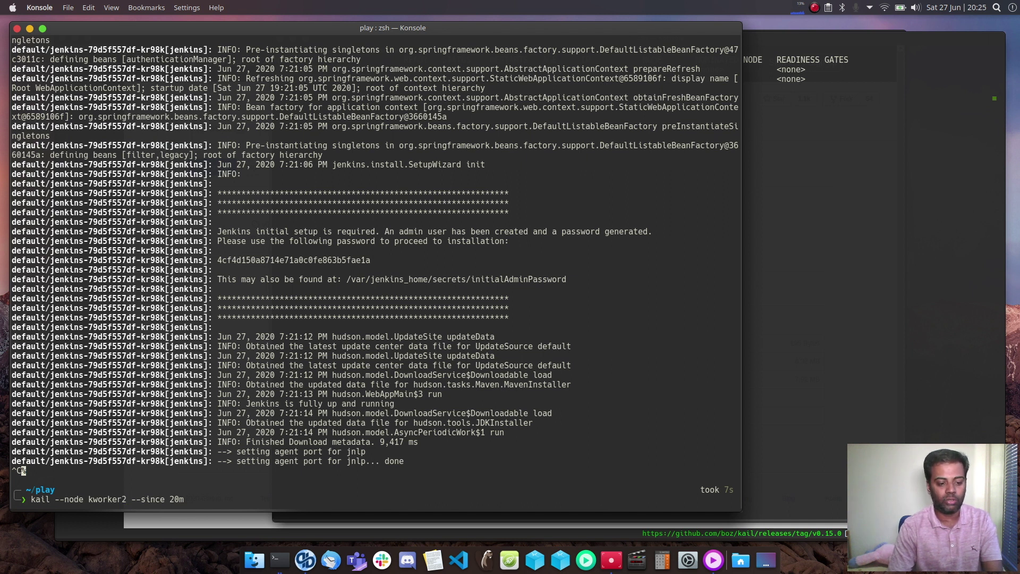
pyautogui.press('Return')
pyautogui.moveTo(13, 323); pyautogui.dragTo(631, 480)
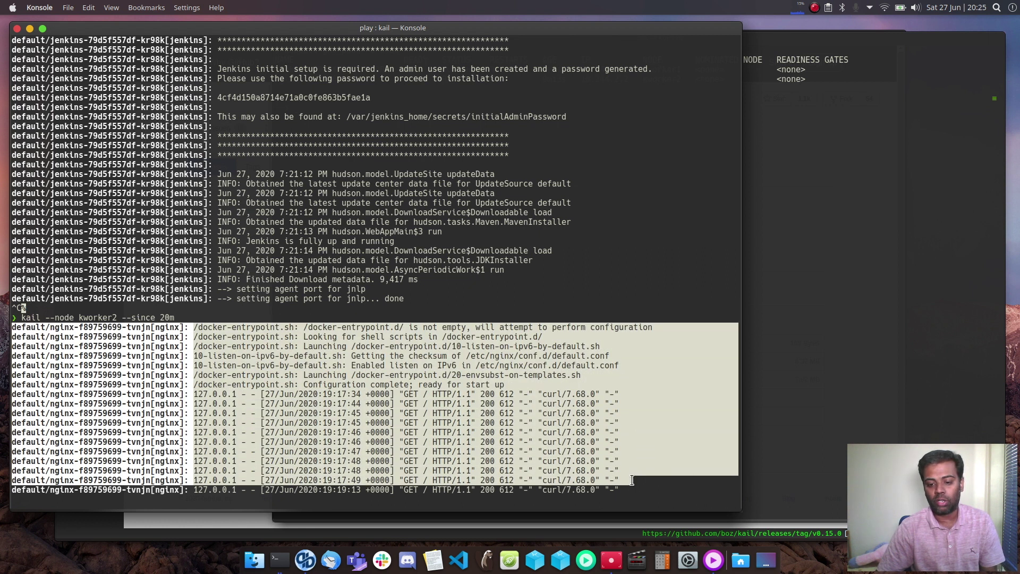
pyautogui.click(631, 480)
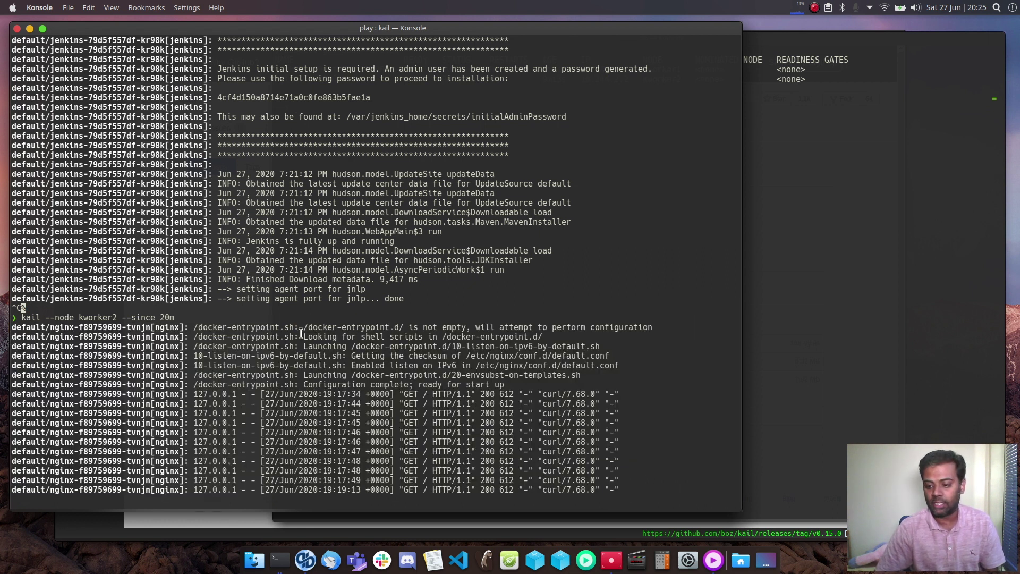
# Step: Stop the kworker2 stream and display the help again with kail --help
pyautogui.click(801, 179)
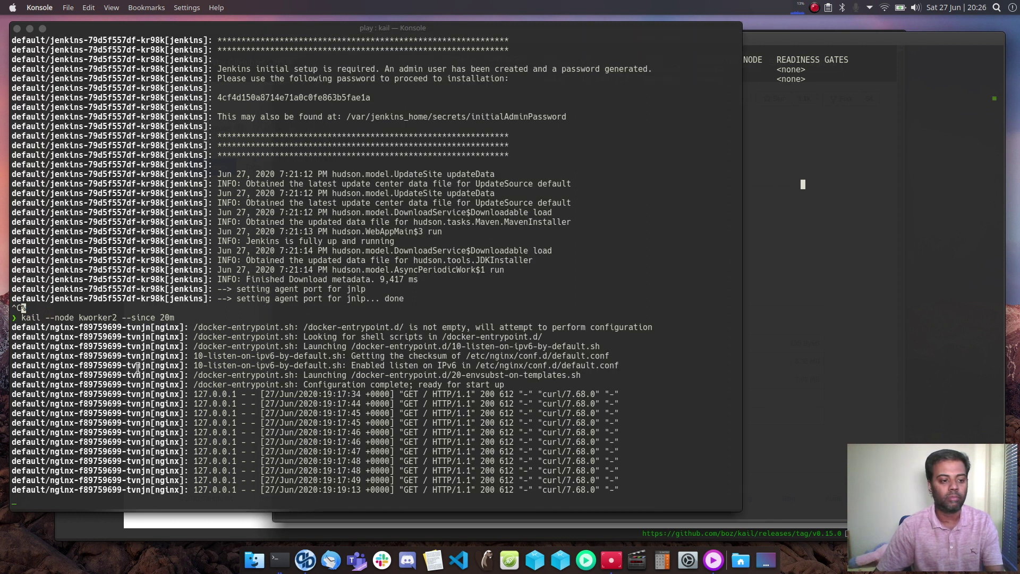
pyautogui.click(137, 367)
pyautogui.hotkey('ctrl', 'c')
pyautogui.write('kail --help')
pyautogui.press('Return')
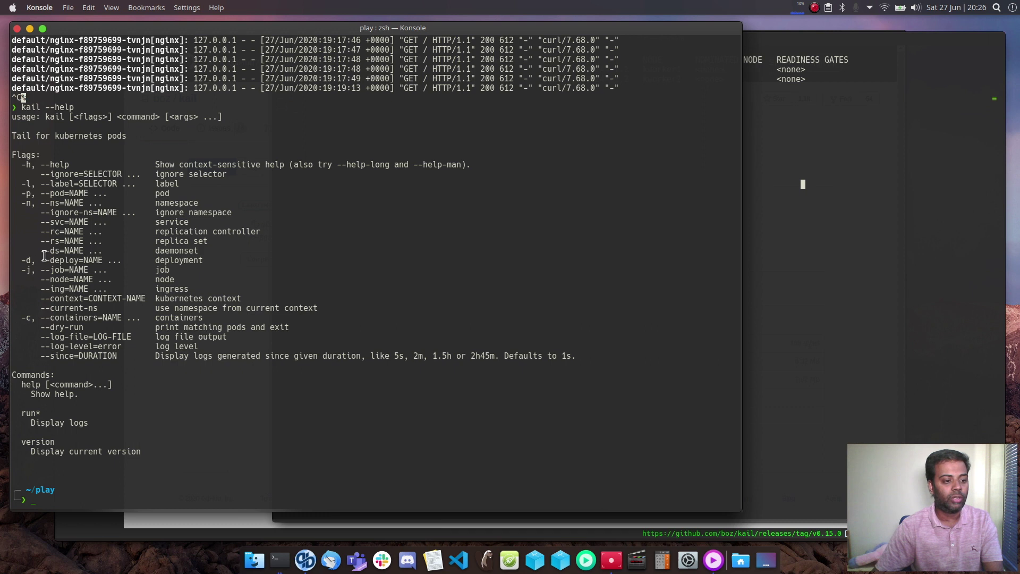
# Step: Review the context and deploy options in the help, and list the deployments with kubectl get deploy in the home-directory terminal
pyautogui.moveTo(41, 298); pyautogui.dragTo(138, 299)
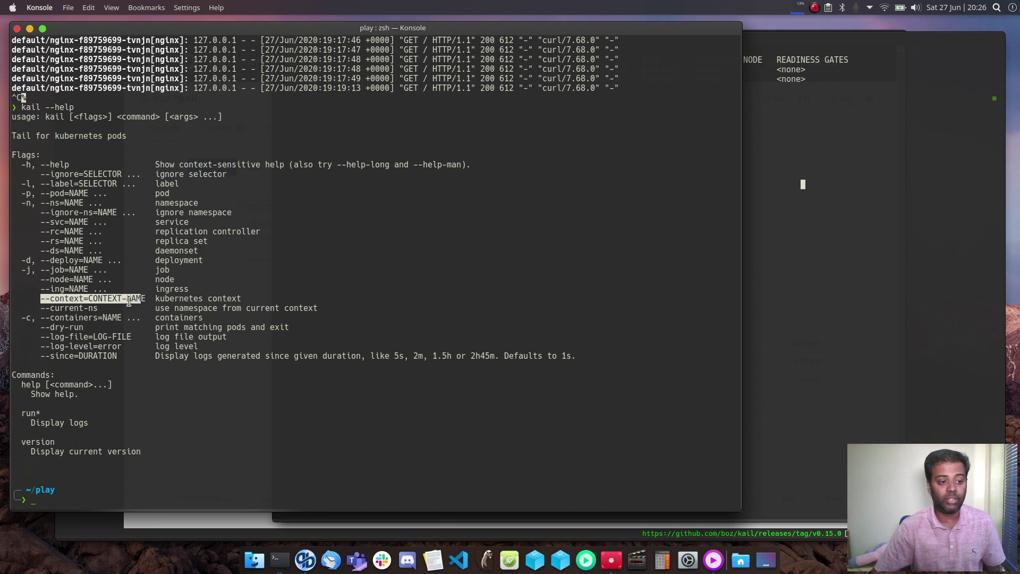
pyautogui.click(75, 299)
pyautogui.moveTo(41, 279); pyautogui.dragTo(117, 260)
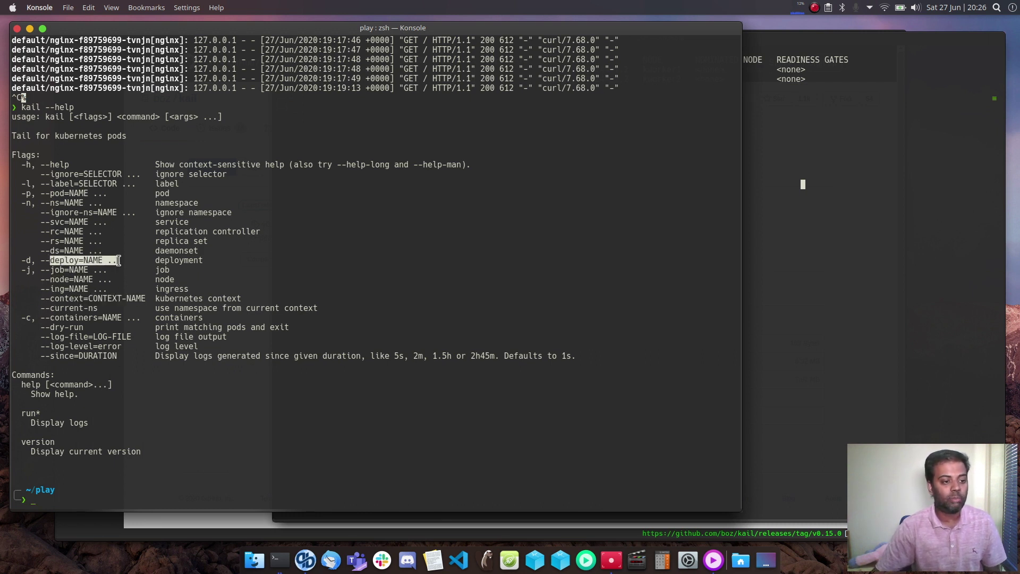
pyautogui.click(799, 264)
pyautogui.write('kubectl get deploy')
pyautogui.press('Return')
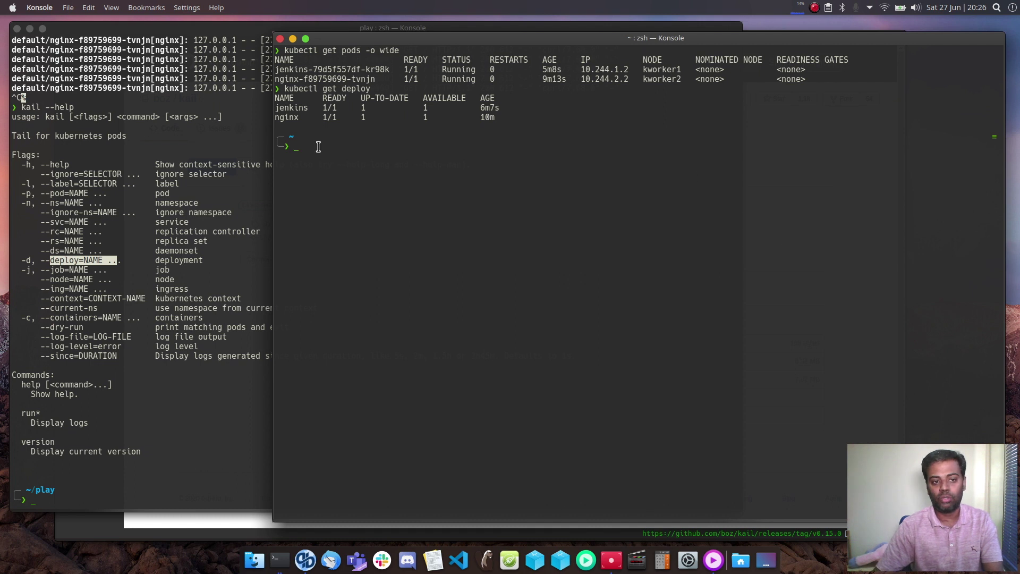
# Step: In the play terminal, stream the jenkins deployment's logs with kail --deploy jenkins --since 15m
pyautogui.click(119, 436)
pyautogui.write('kail')
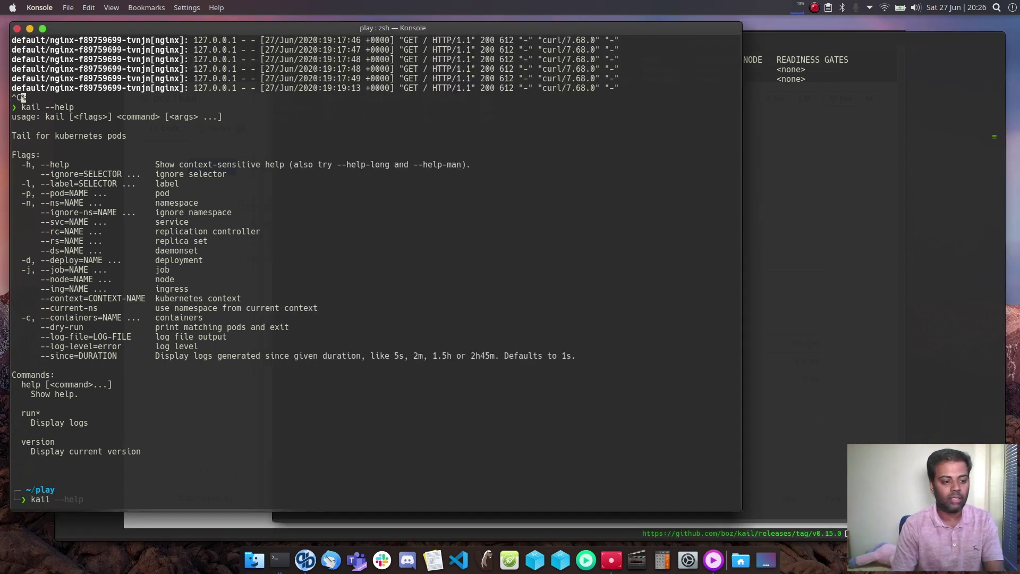
pyautogui.write(' --deploy jenkins --since 15m')
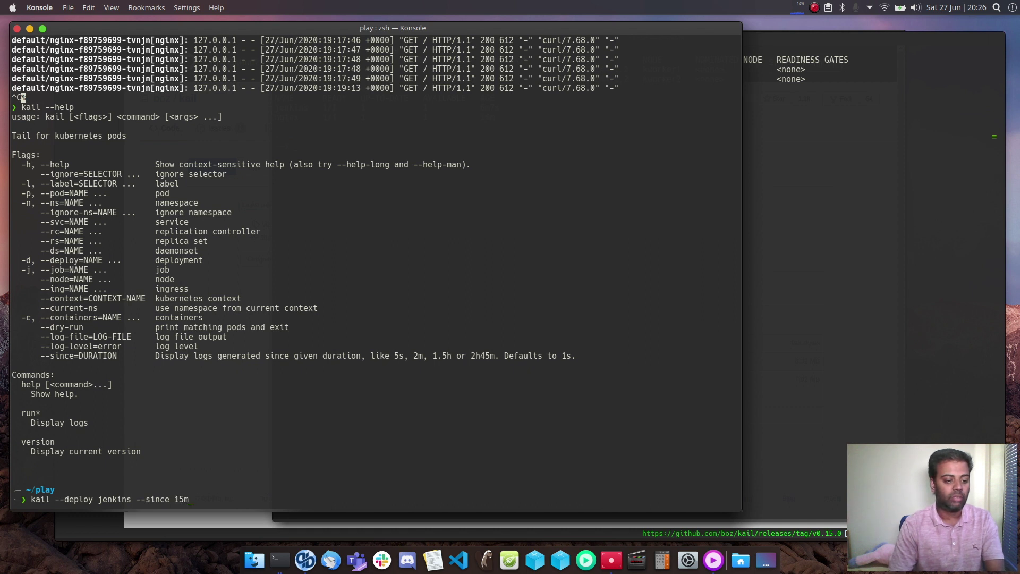
pyautogui.press('Return')
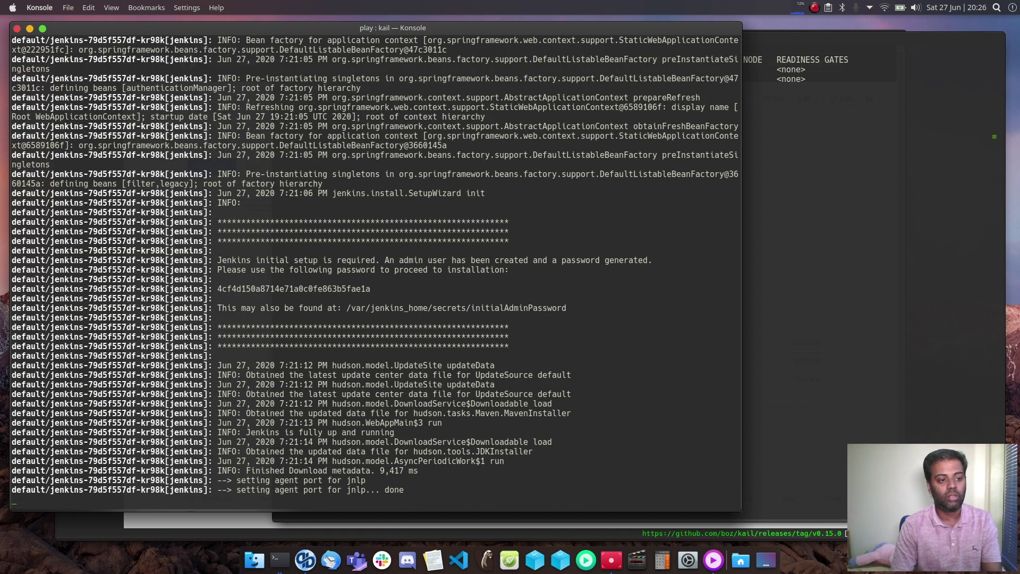
# Step: Stop the jenkins deployment stream and rerun the command for the nginx deployment with --since 15m
pyautogui.hotkey('ctrl', 'c')
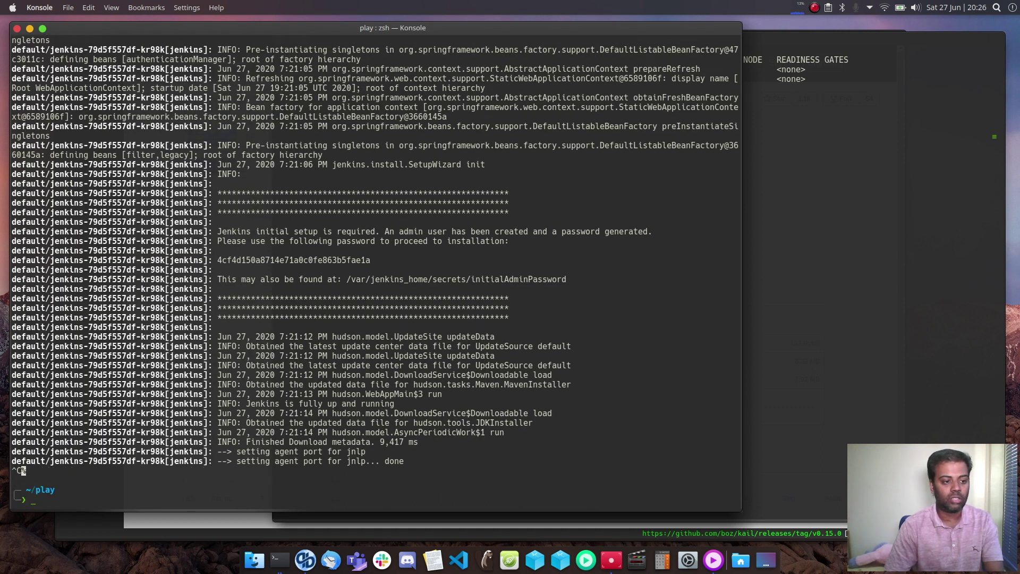
pyautogui.press('Up')
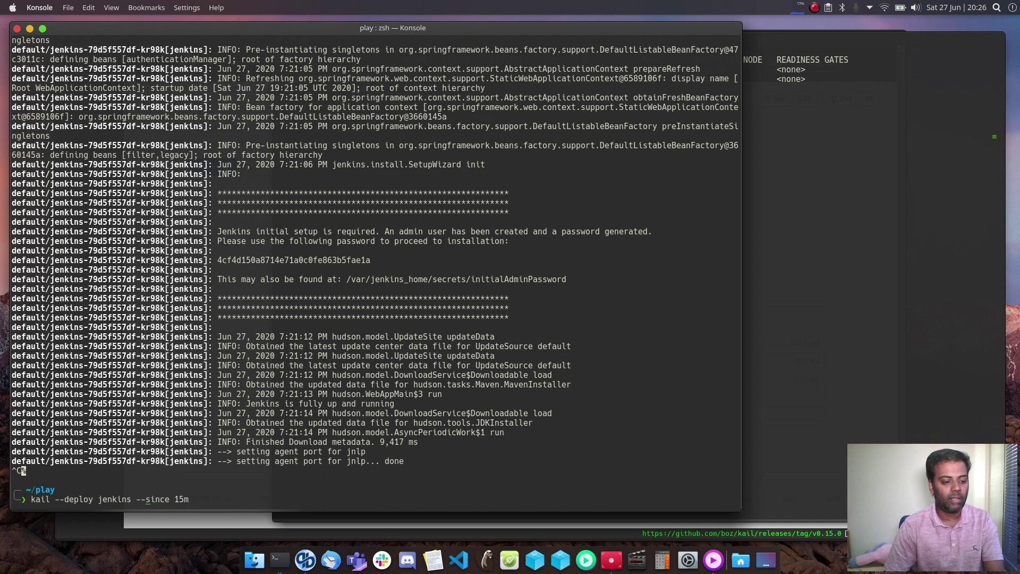
pyautogui.press('BackSpace')
pyautogui.press('BackSpace')
pyautogui.press('BackSpace')
pyautogui.press('BackSpace')
pyautogui.press('BackSpace')
pyautogui.press('BackSpace')
pyautogui.press('BackSpace')
pyautogui.write('nginx')
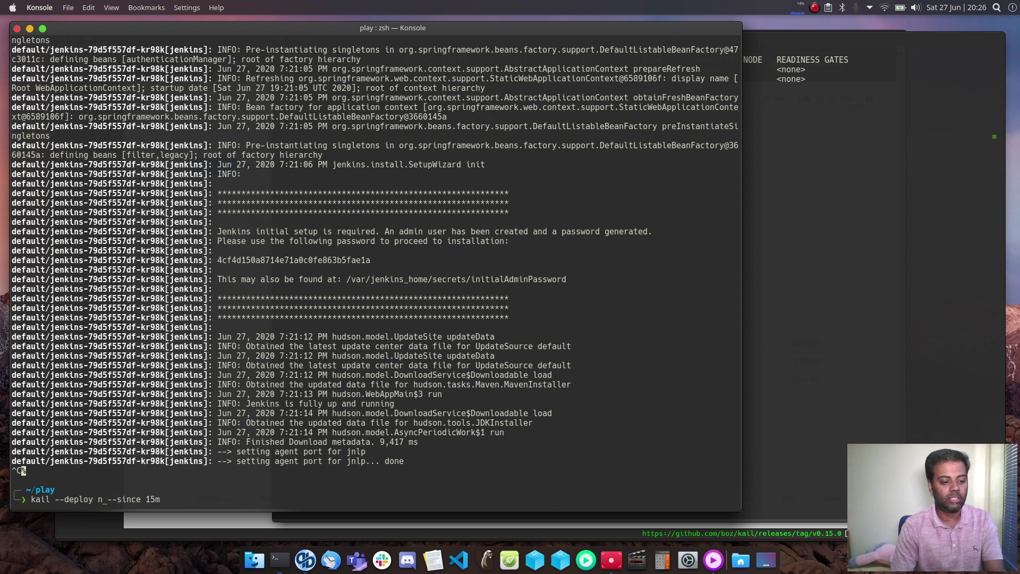
pyautogui.press('Return')
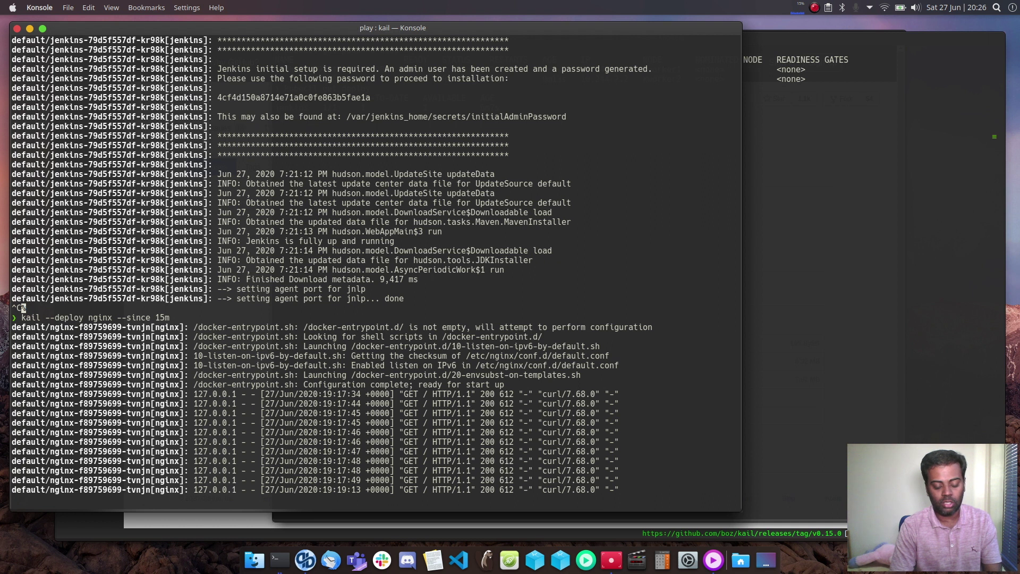
# Step: Stop the nginx deployment stream and bring up the kail --help output
pyautogui.hotkey('ctrl', 'c')
pyautogui.write('kail --help')
pyautogui.press('Return')
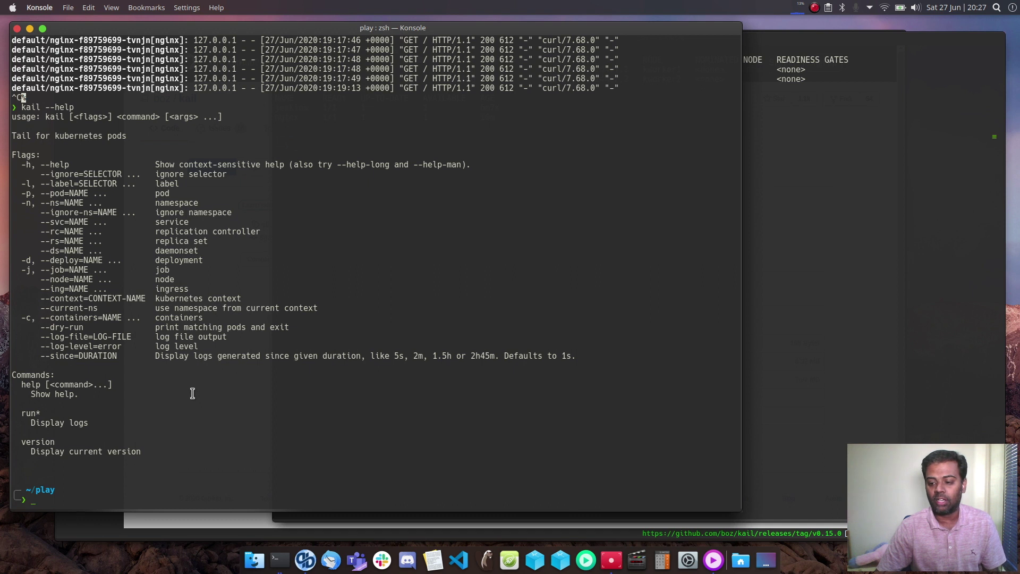
# Step: Stream the logs of pods labelled app=web in the default namespace with kail, filtering the output through grep for "connection refused"
pyautogui.write('kail')
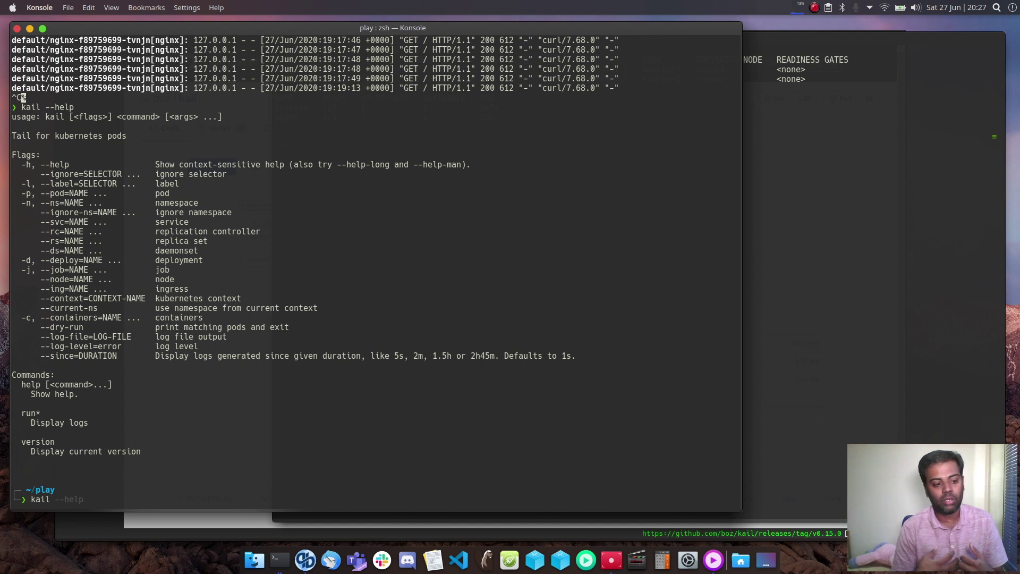
pyautogui.write('-n default')
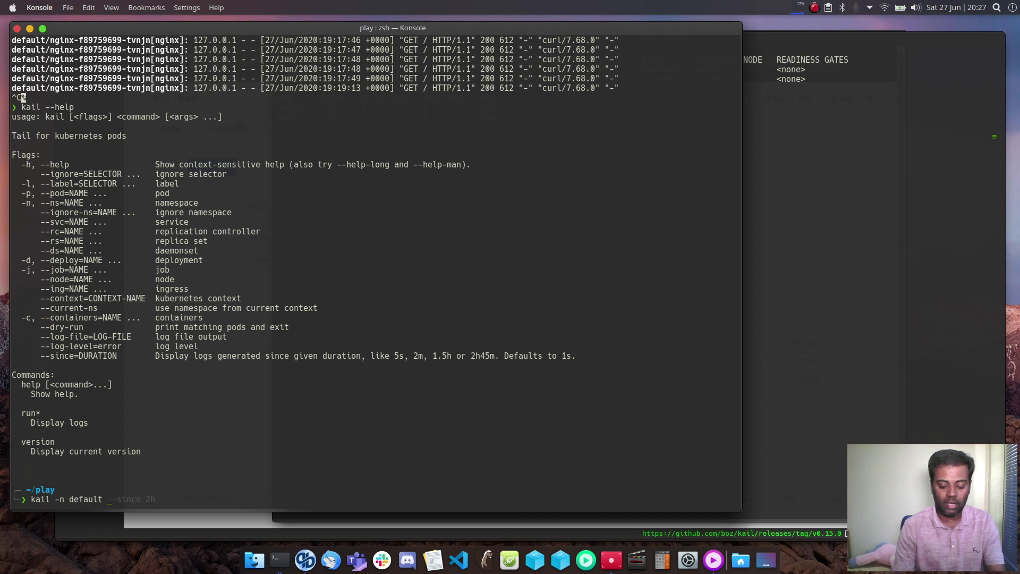
pyautogui.write('-l ')
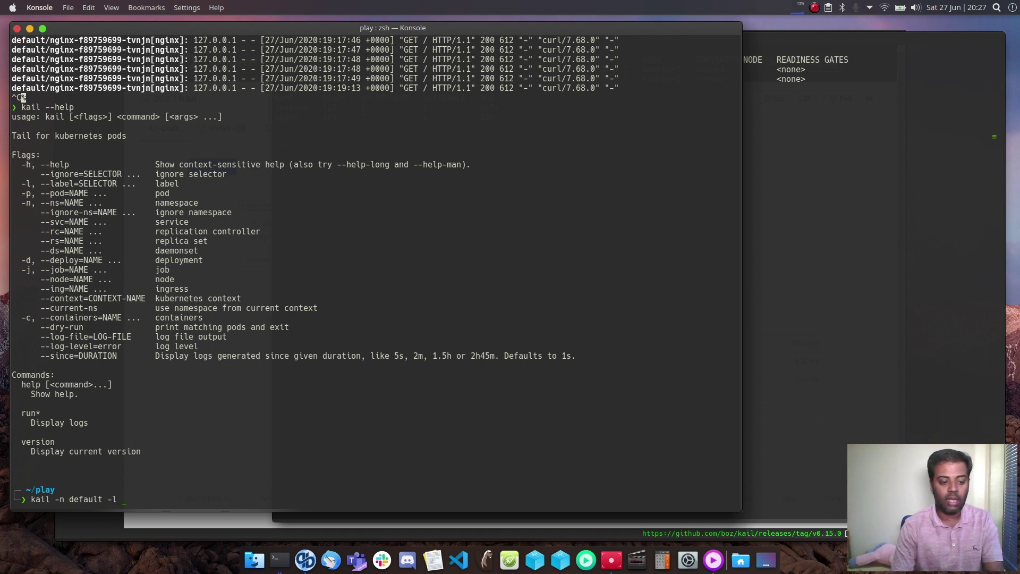
pyautogui.write('app')
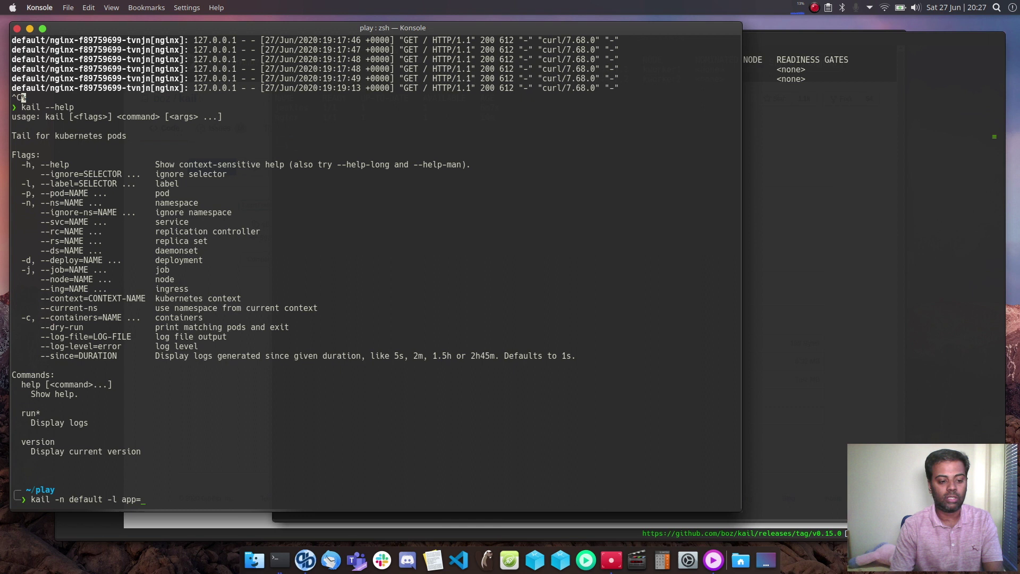
pyautogui.write('=web')
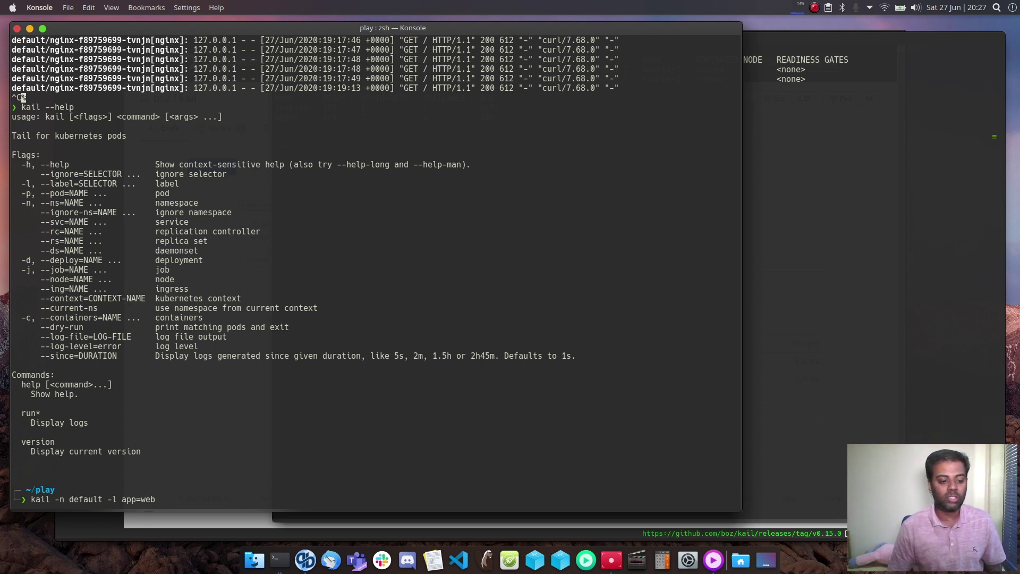
pyautogui.moveTo(126, 499); pyautogui.dragTo(156, 498)
pyautogui.moveTo(65, 500); pyautogui.dragTo(96, 499)
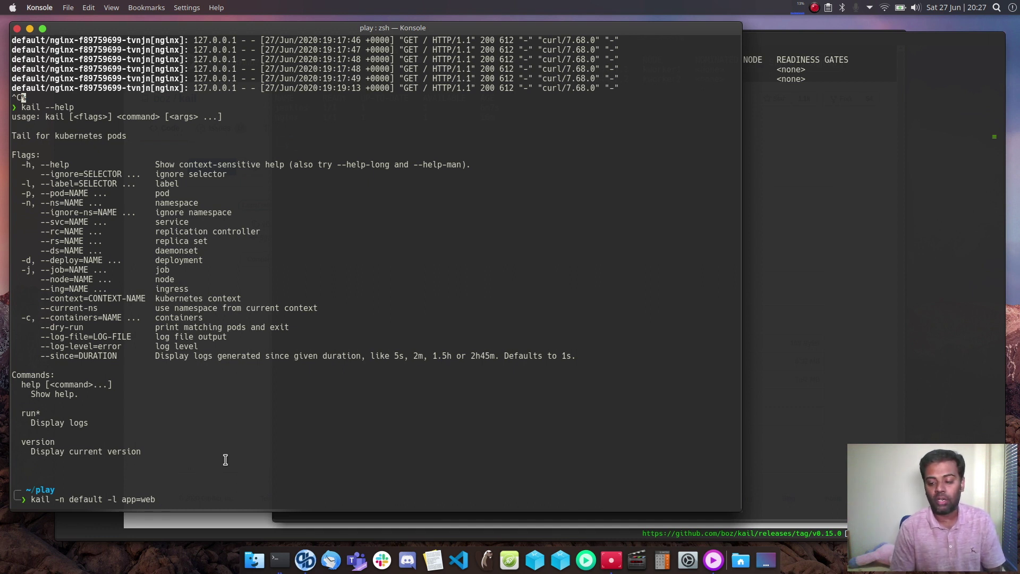
pyautogui.write('| grep')
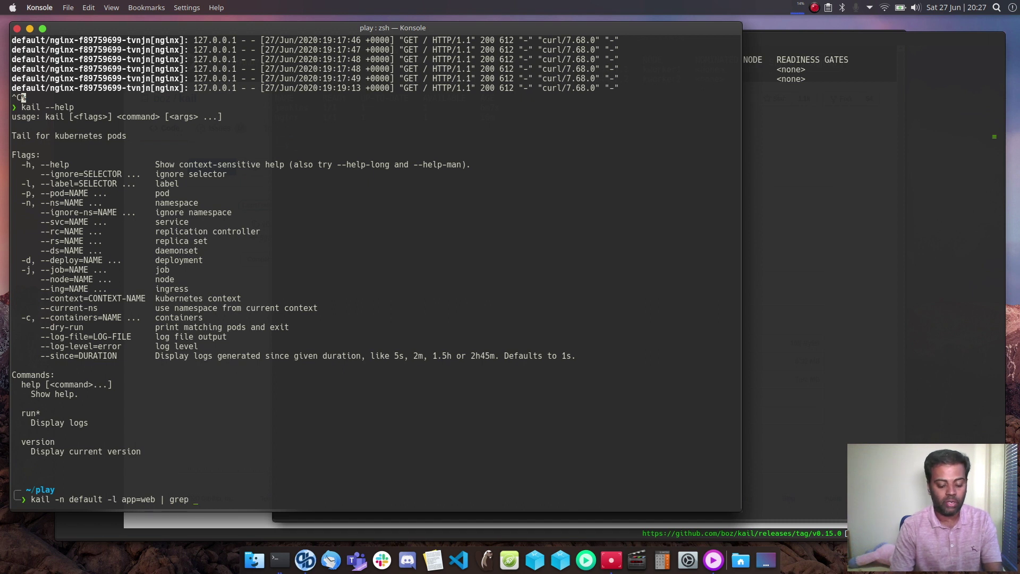
pyautogui.write(' "connectinonon refused')
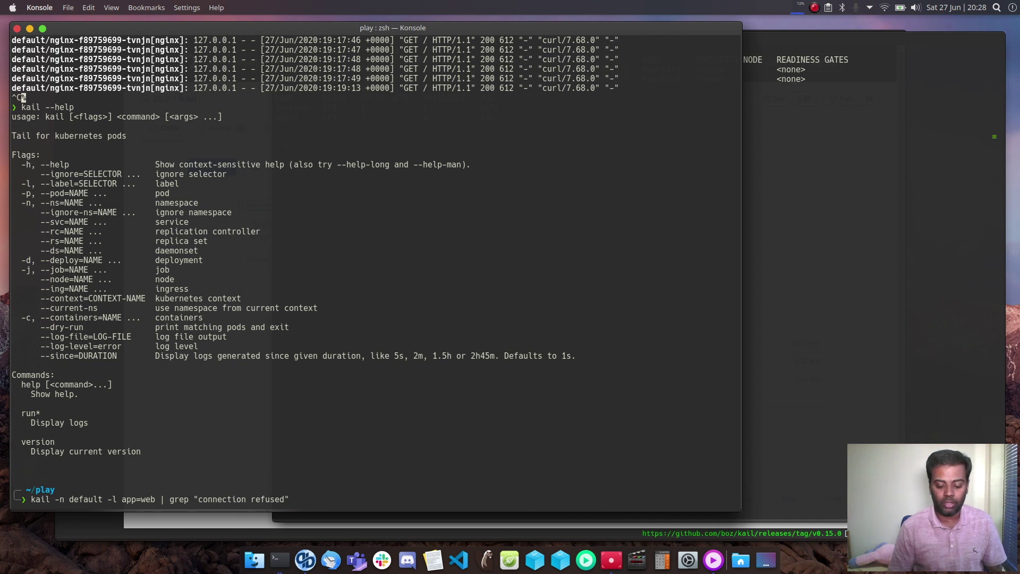
pyautogui.press('Return')
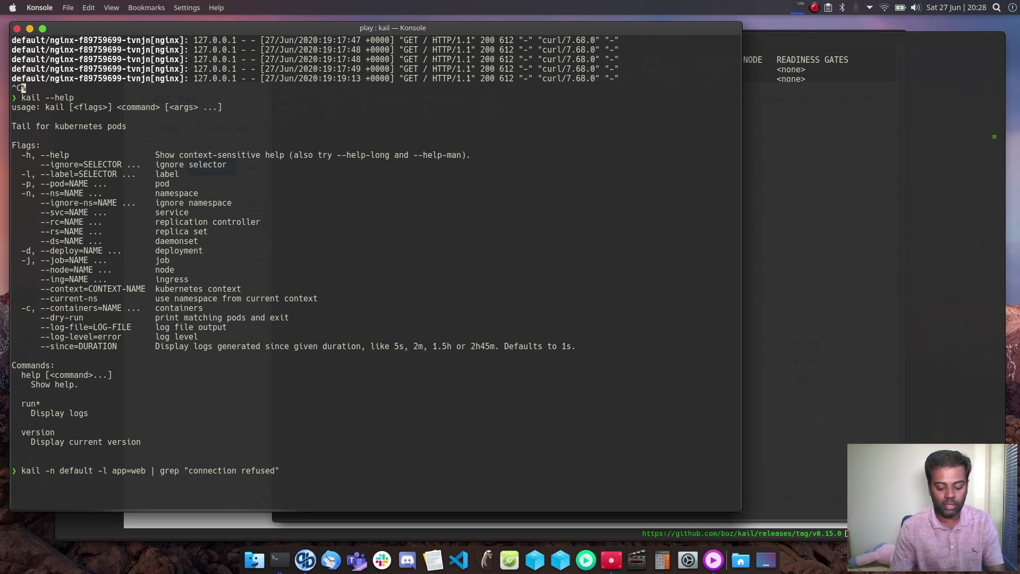
# Step: Stop the filtered stream, clear the terminal and bring up the kail --help output
pyautogui.hotkey('ctrl', 'c')
pyautogui.write('kail')
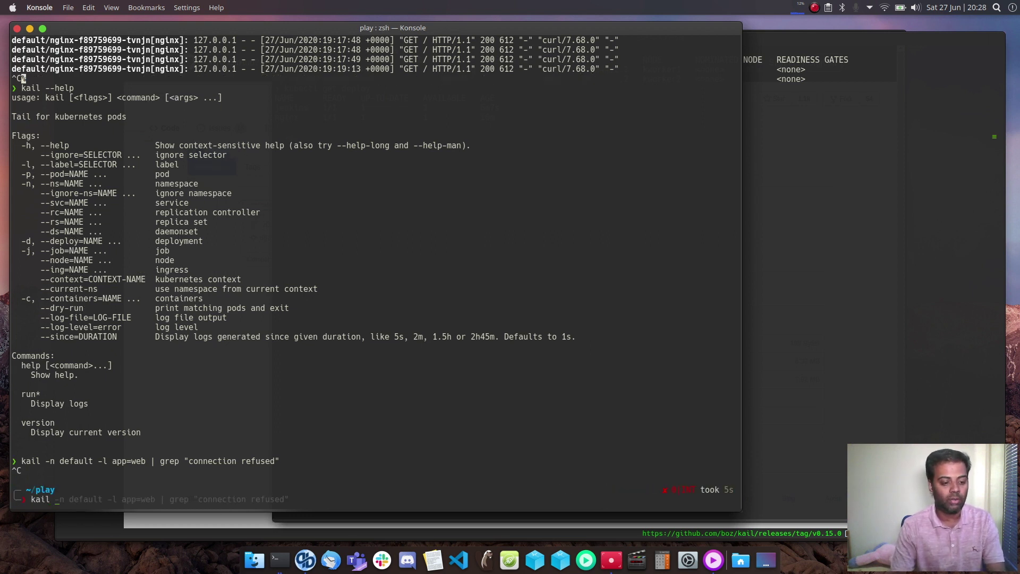
pyautogui.hotkey('ctrl', 'u')
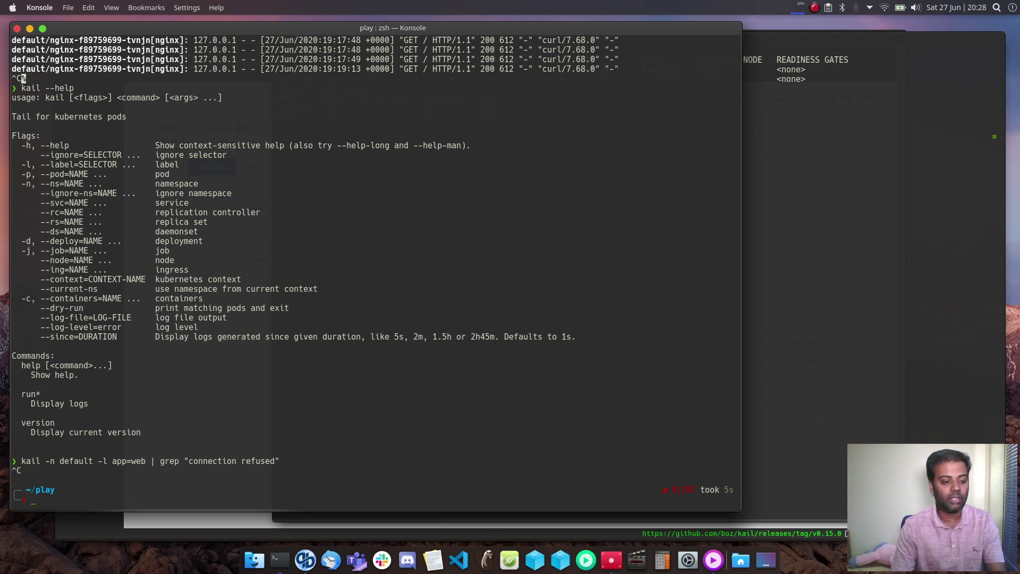
pyautogui.hotkey('ctrl', 'l')
pyautogui.write('kail ')
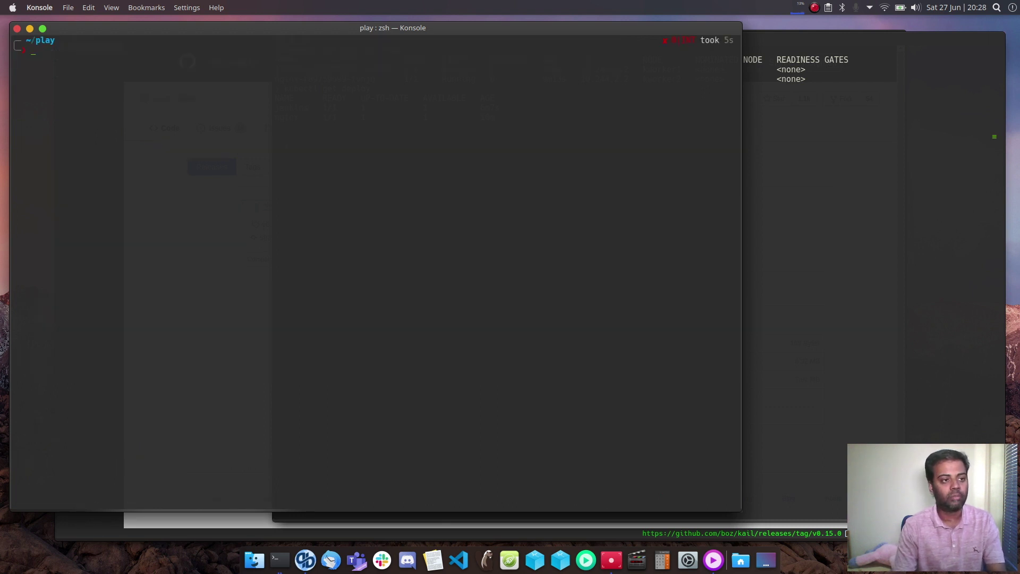
pyautogui.write('--help')
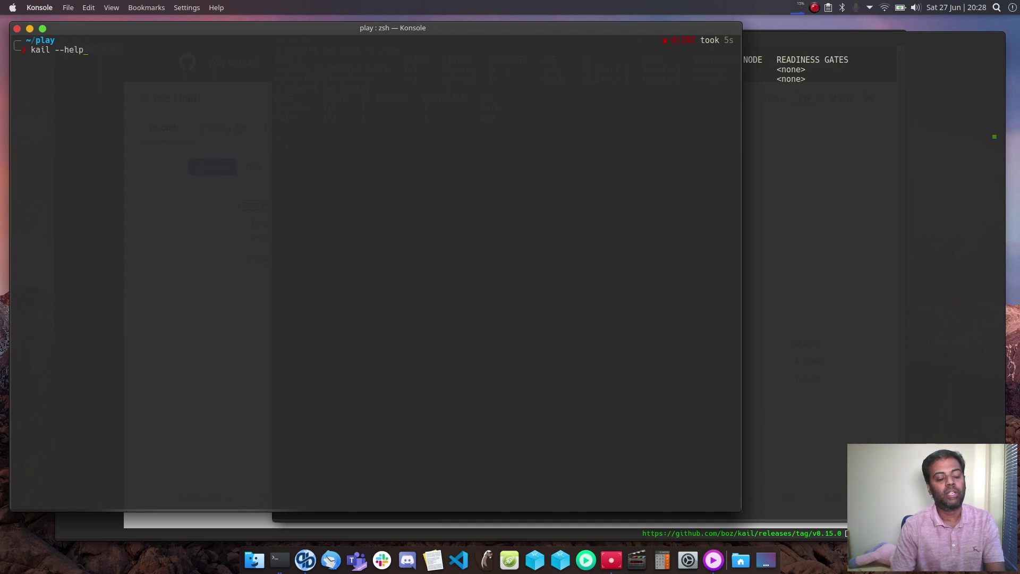
pyautogui.press('Return')
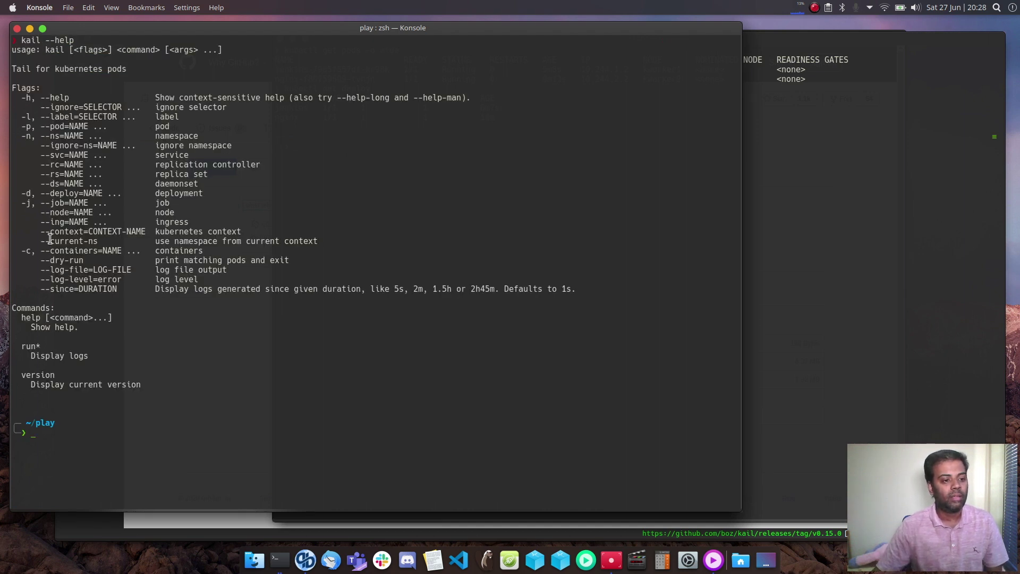
# Step: Review the --current-ns, --containers and --ignore flags in the kail help, and clear the terminal
pyautogui.moveTo(48, 241); pyautogui.dragTo(101, 242)
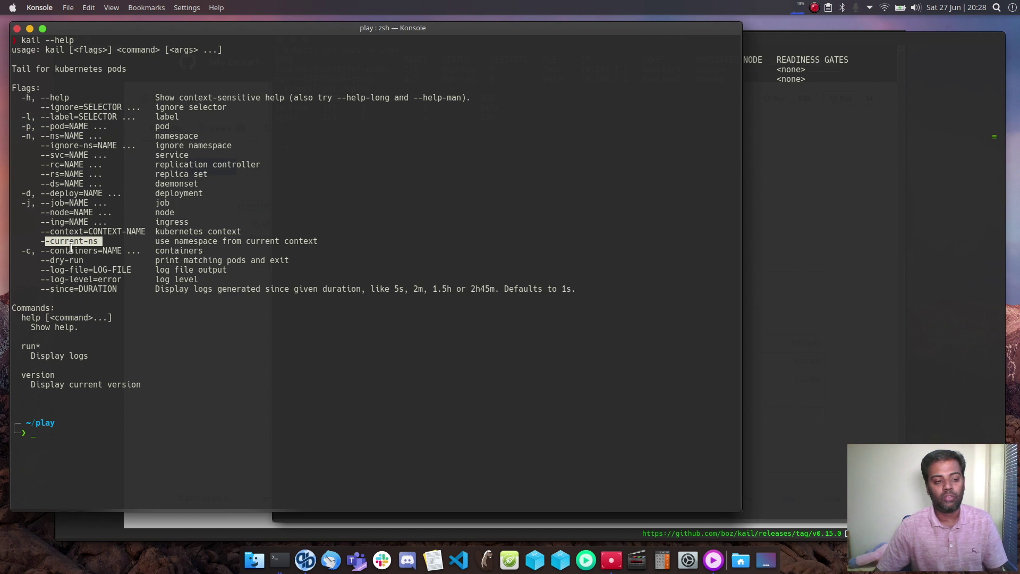
pyautogui.moveTo(41, 241); pyautogui.dragTo(97, 241)
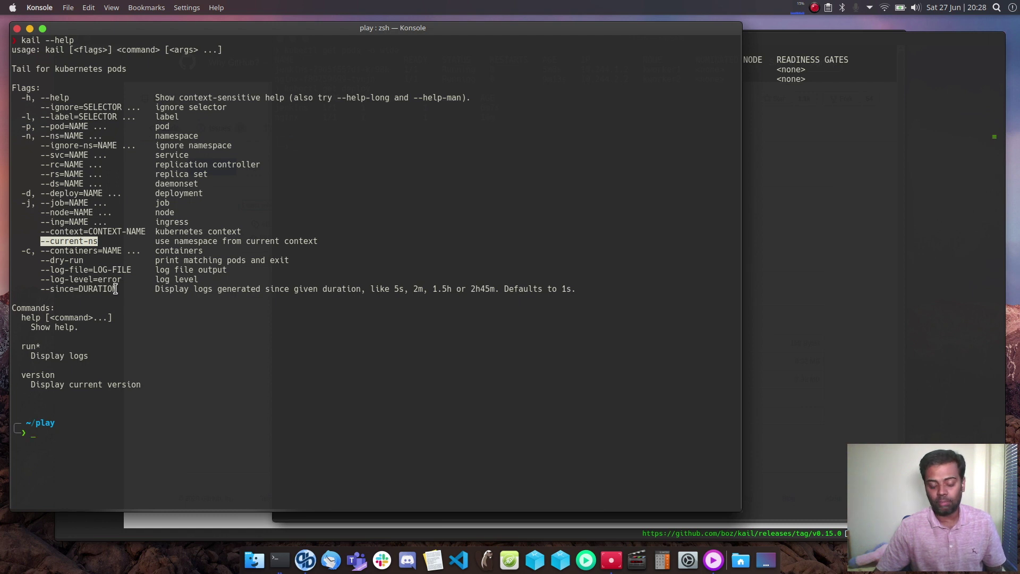
pyautogui.moveTo(21, 250); pyautogui.dragTo(136, 250)
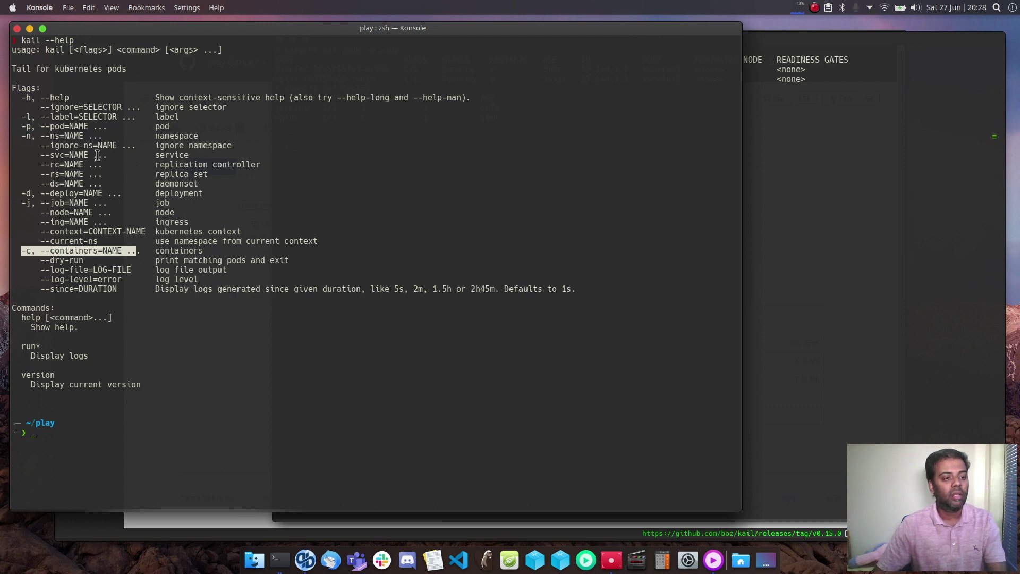
pyautogui.moveTo(45, 107); pyautogui.dragTo(91, 107)
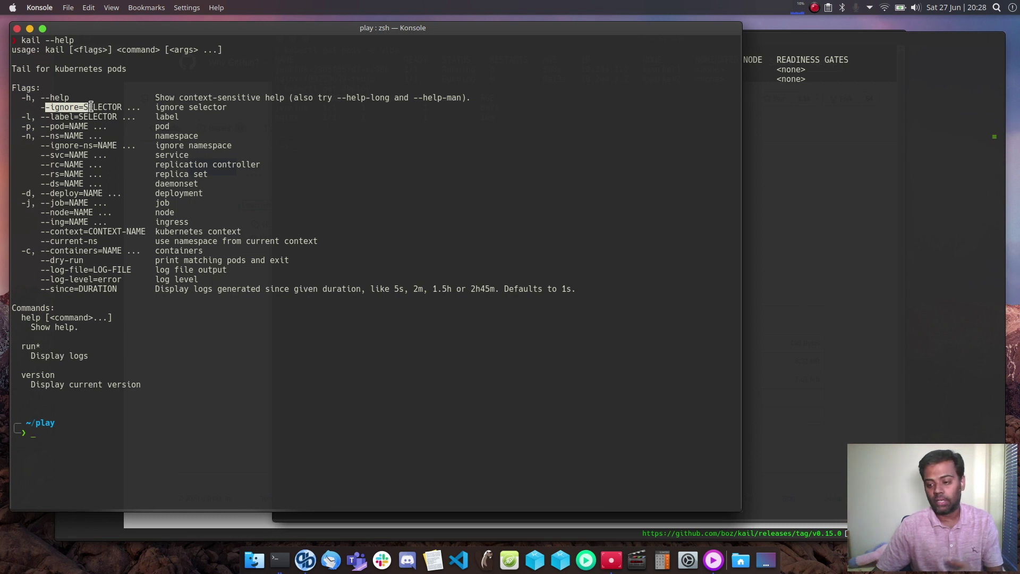
pyautogui.click(228, 417)
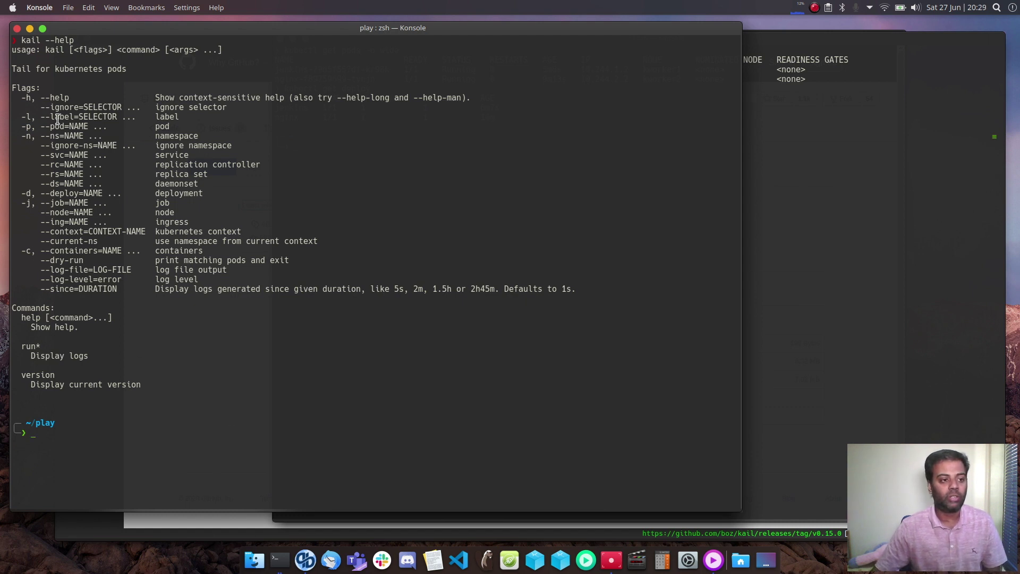
pyautogui.write('clear')
pyautogui.press('Return')
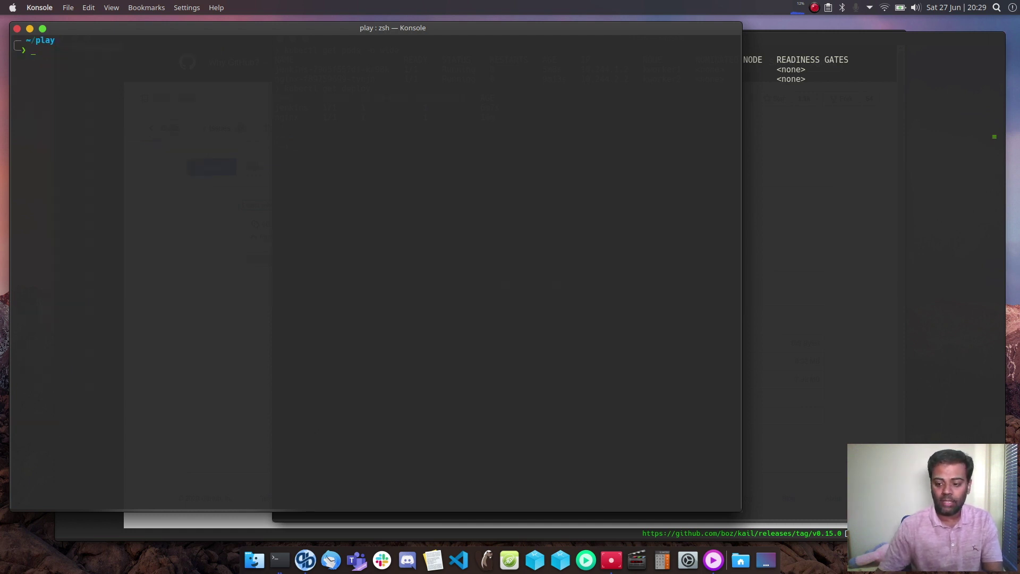
# Step: Switch to qutebrowser, search the web for "stern kubernetes" and open the wercker/stern GitHub repository
pyautogui.click(776, 243)
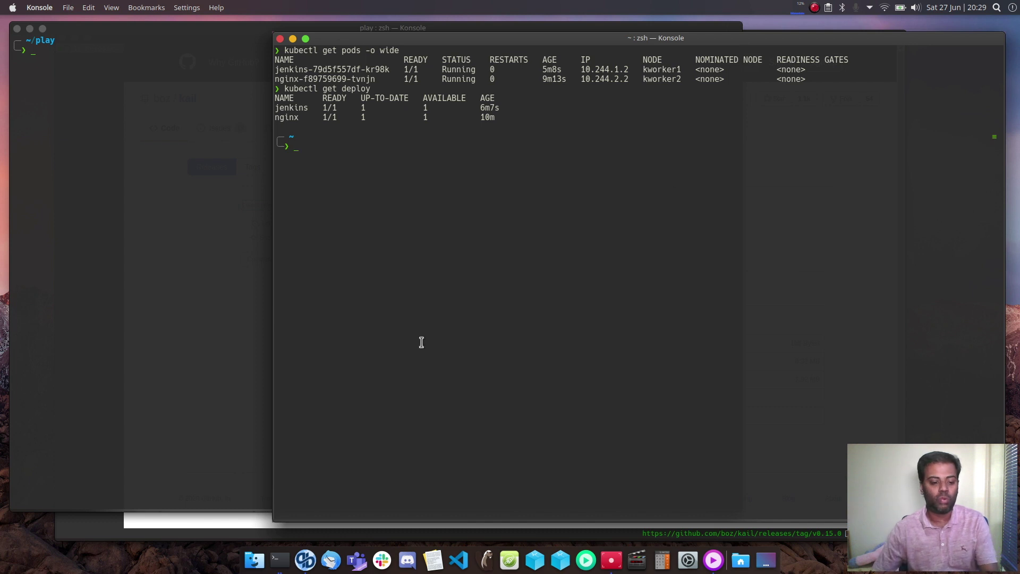
pyautogui.click(305, 559)
pyautogui.hotkey('shift', 'h')
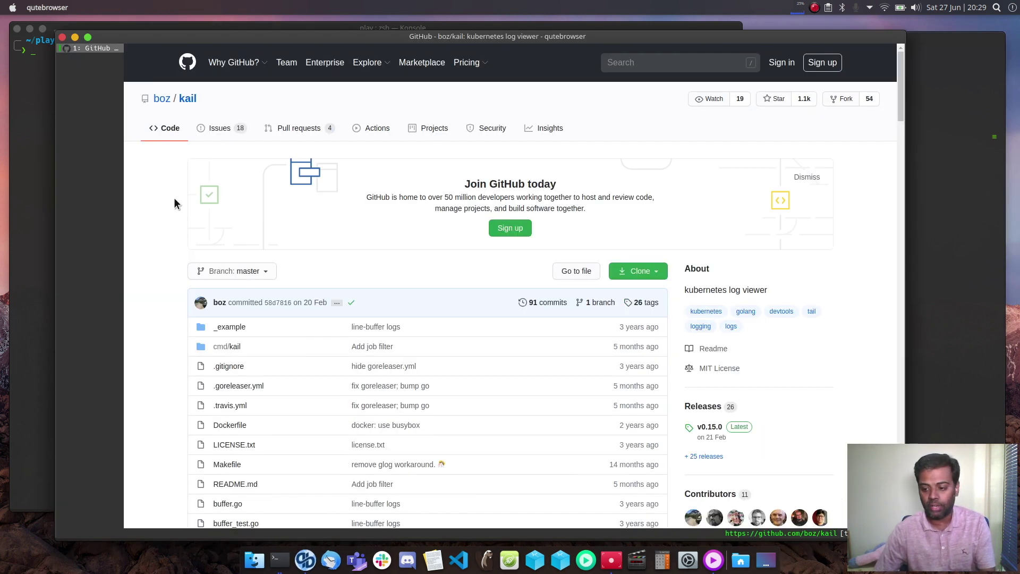
pyautogui.write('ostern')
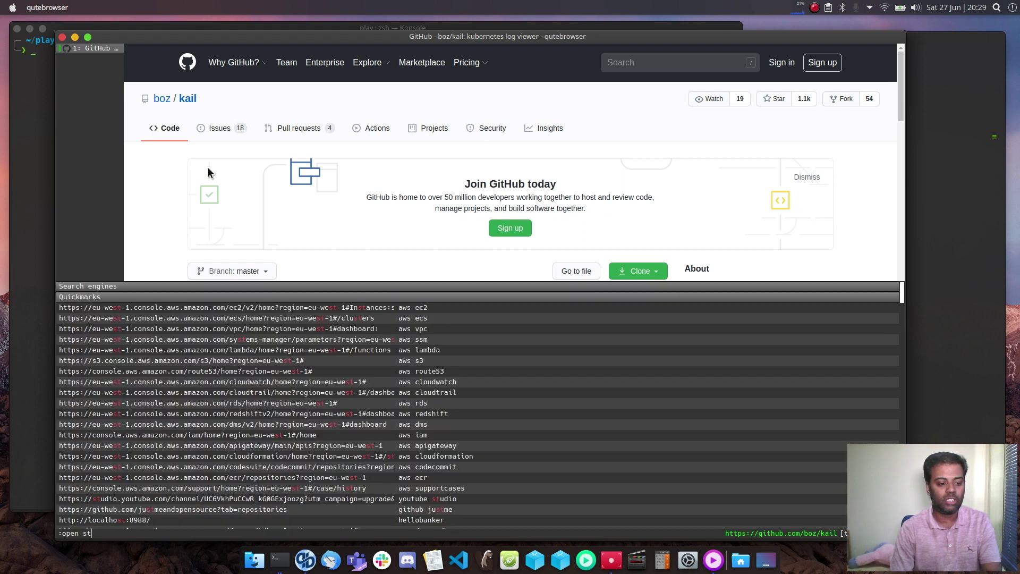
pyautogui.write(' kubernete')
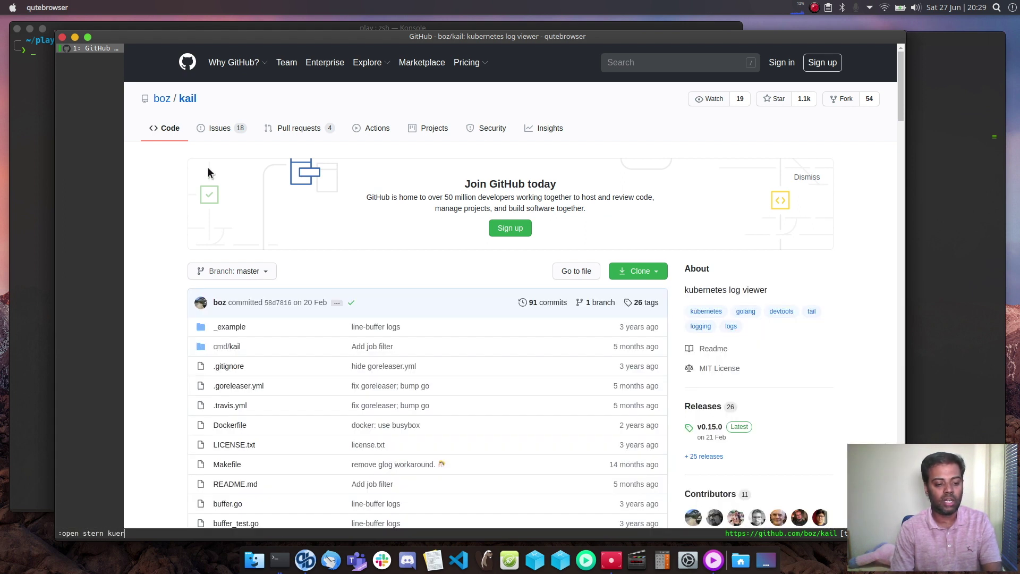
pyautogui.write('s')
pyautogui.press('Return')
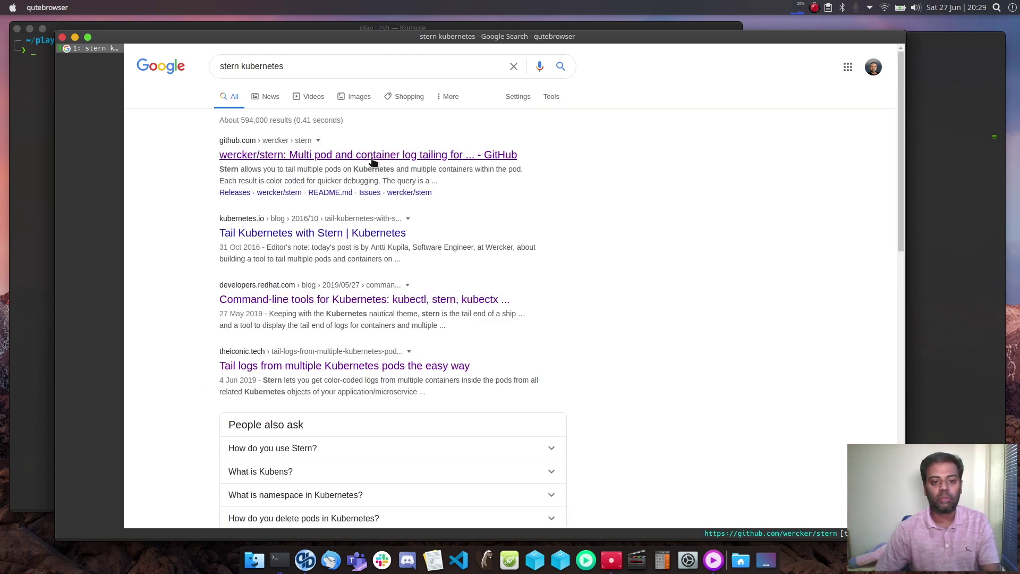
pyautogui.click(330, 193)
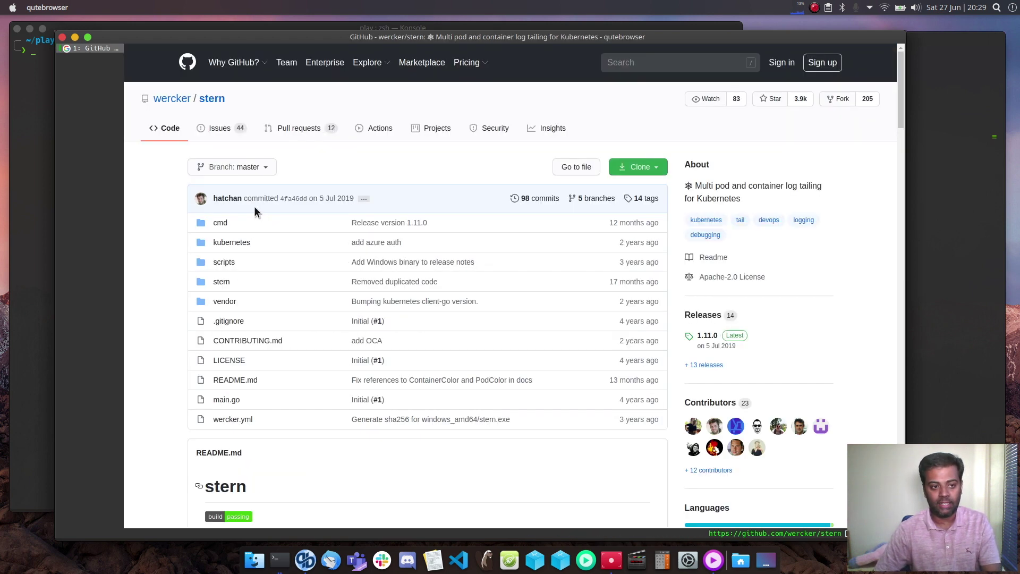
# Step: Review the Installation section of the stern README, including the build-from-source commands and the binary release option
pyautogui.scroll(-4, 266, 225)
pyautogui.scroll(4, 259, 227)
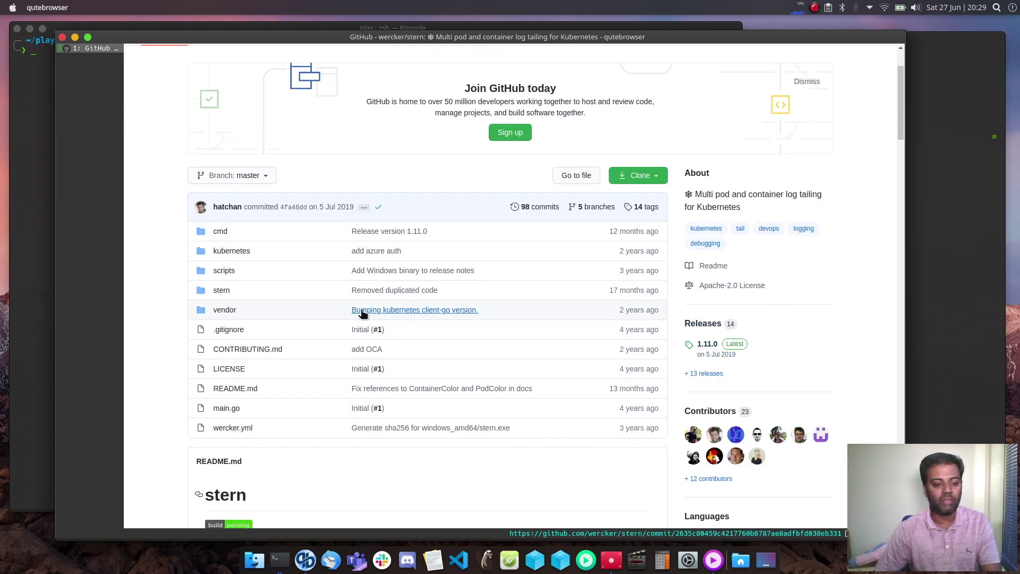
pyautogui.scroll(-12, 265, 266)
pyautogui.scroll(-4, 188, 253)
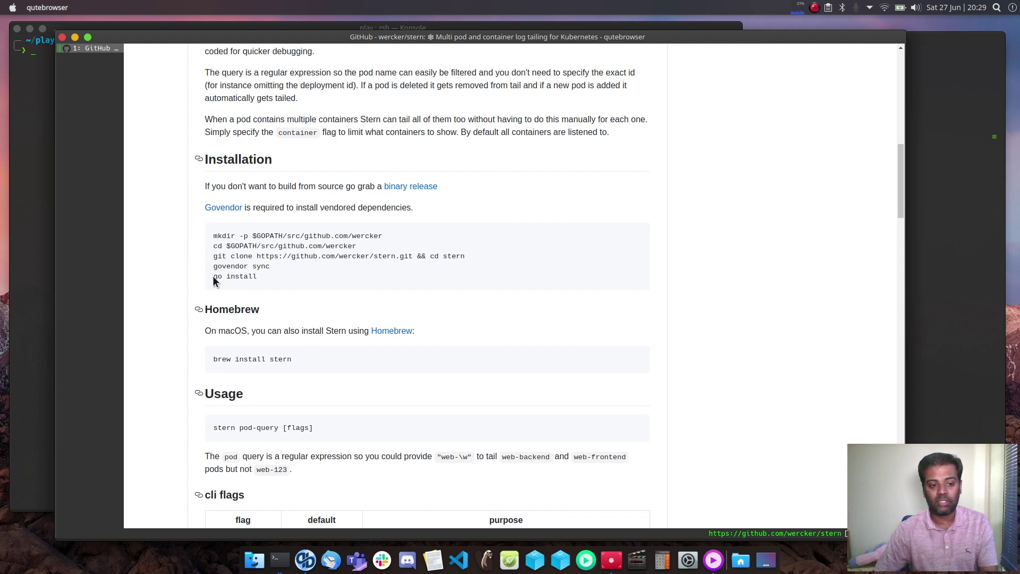
pyautogui.moveTo(213, 236); pyautogui.dragTo(273, 287)
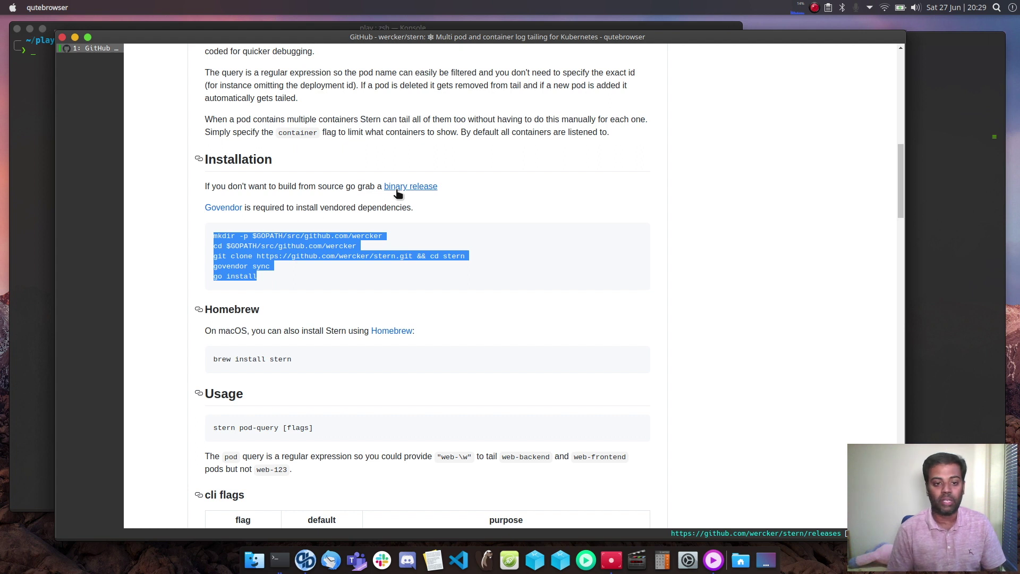
# Step: Examine stern's cli flags table, including --since, --exclude and --color, and return to the play terminal in Konsole
pyautogui.scroll(-10, 369, 305)
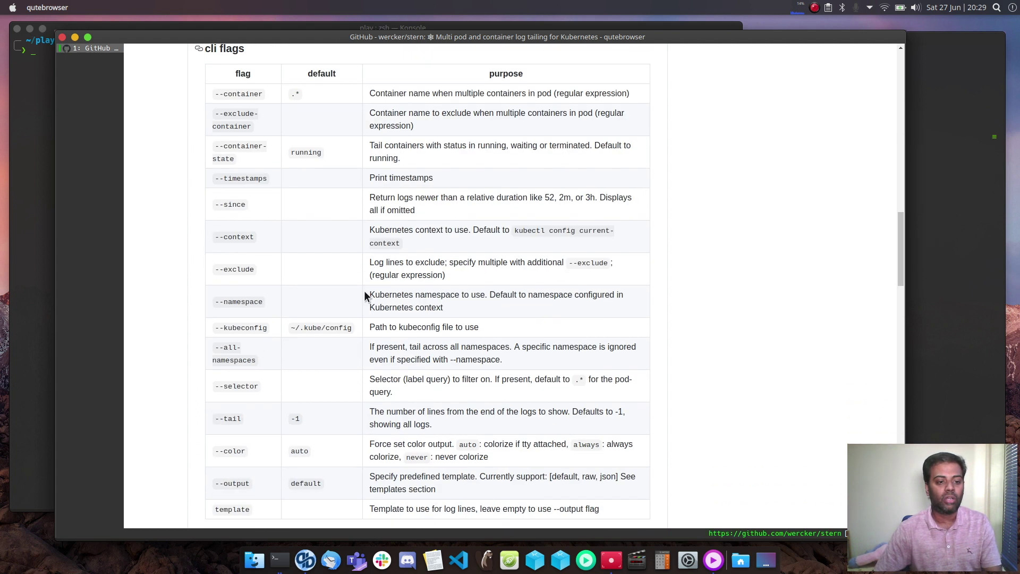
pyautogui.scroll(3, 350, 286)
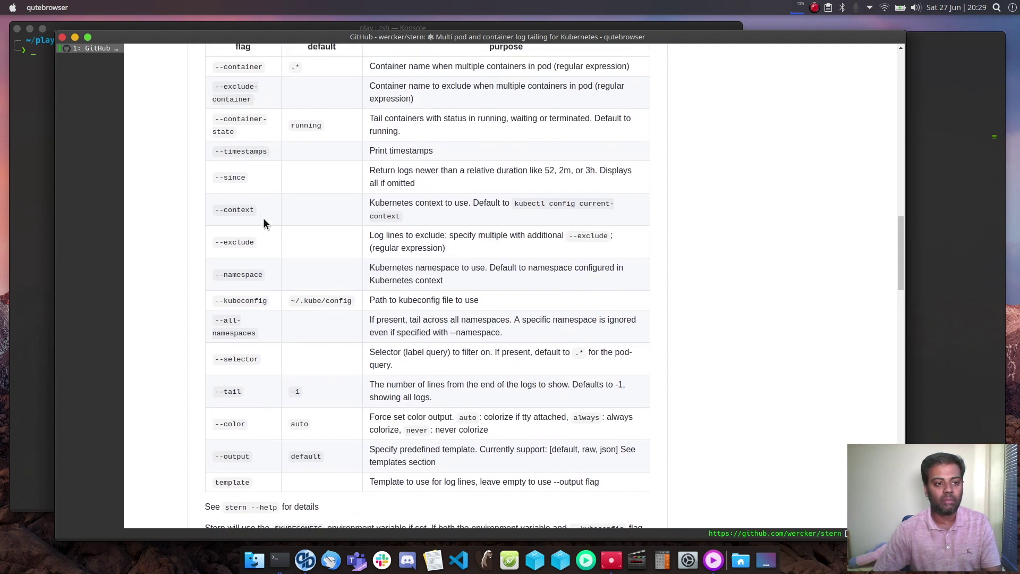
pyautogui.scroll(-1, 254, 226)
pyautogui.moveTo(219, 234); pyautogui.dragTo(246, 236)
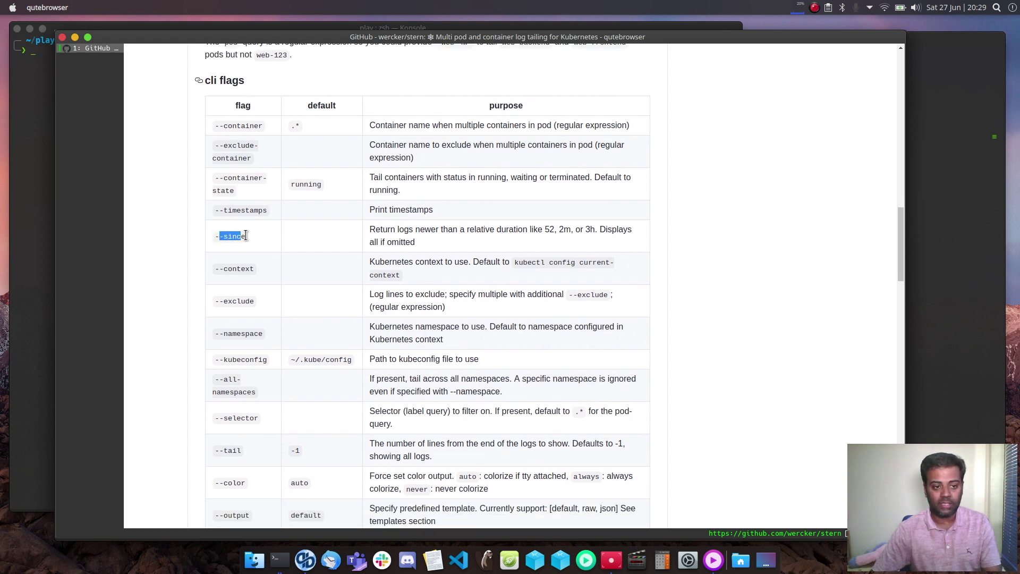
pyautogui.moveTo(220, 342); pyautogui.dragTo(285, 326)
pyautogui.click(241, 301)
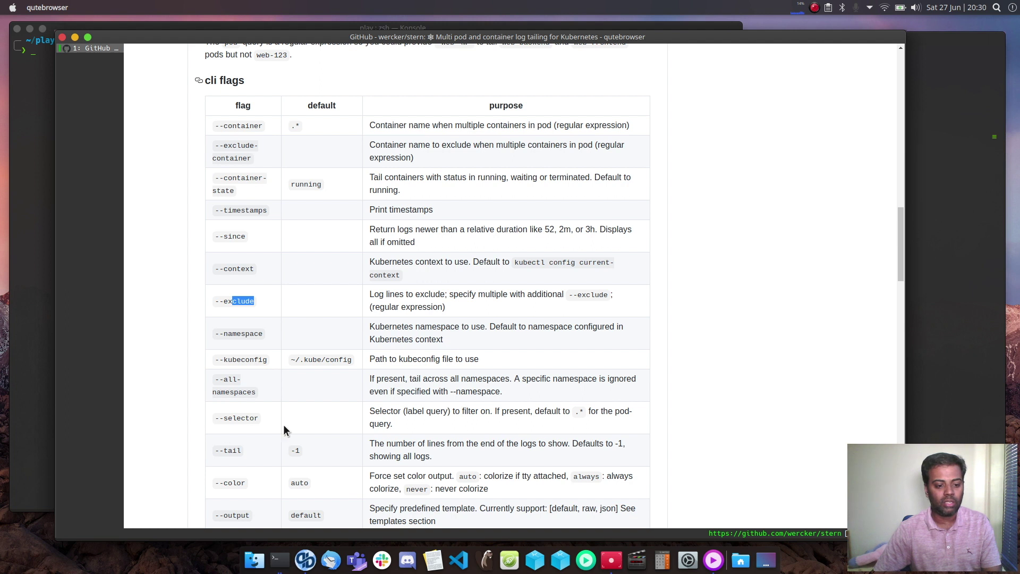
pyautogui.scroll(-3, 283, 425)
pyautogui.moveTo(219, 419); pyautogui.dragTo(246, 419)
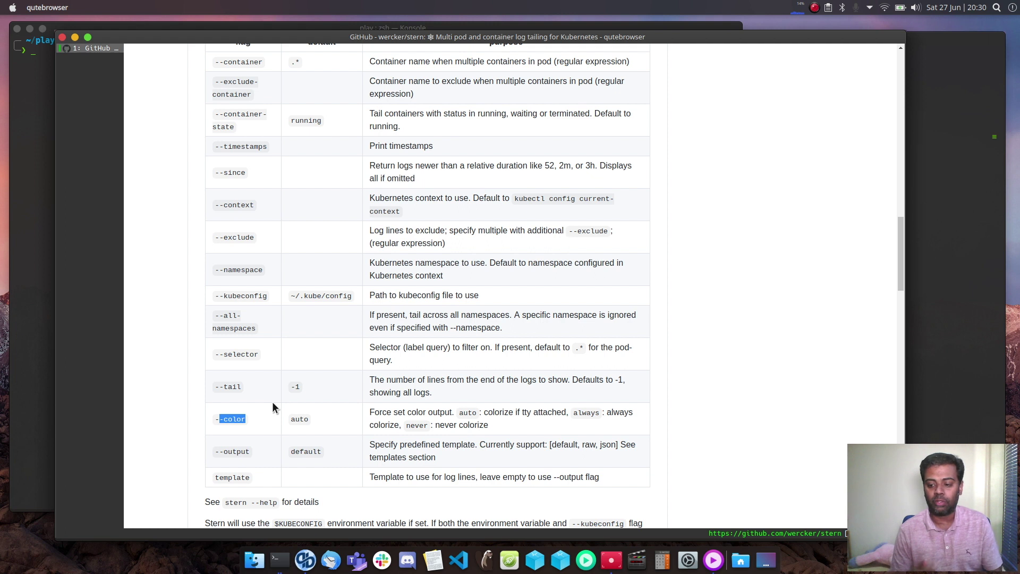
pyautogui.click(19, 196)
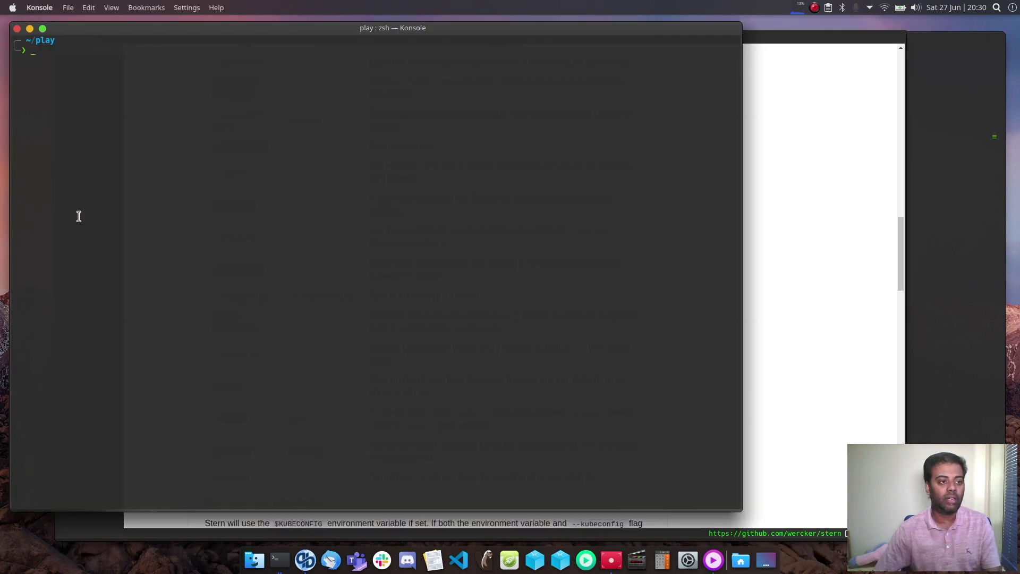
# Step: Run kail --since 1h to stream the last hour of logs, and review the entries from the nginx and jenkins pods
pyautogui.write('kail --since 1h')
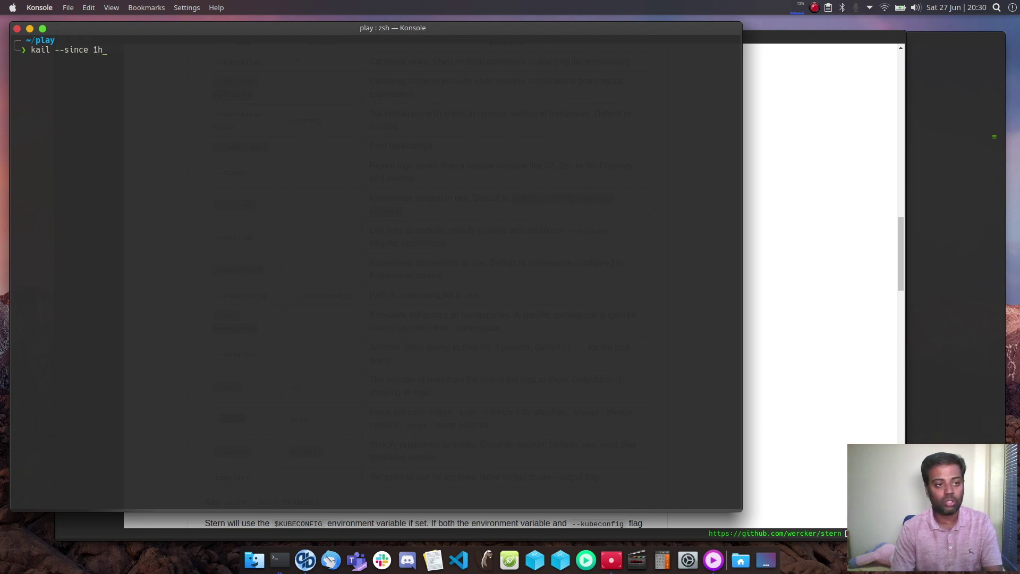
pyautogui.press('Return')
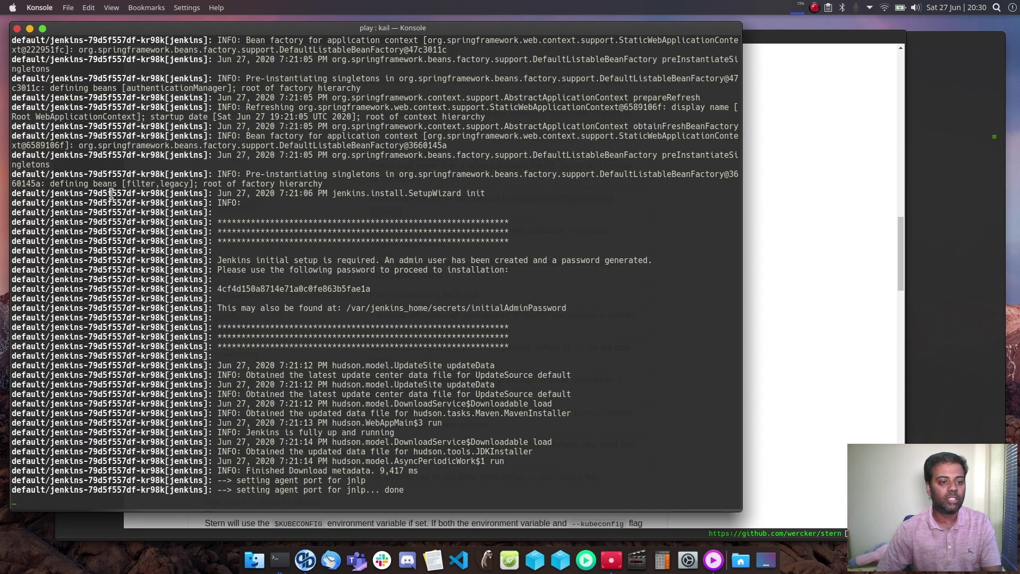
pyautogui.scroll(20, 122, 203)
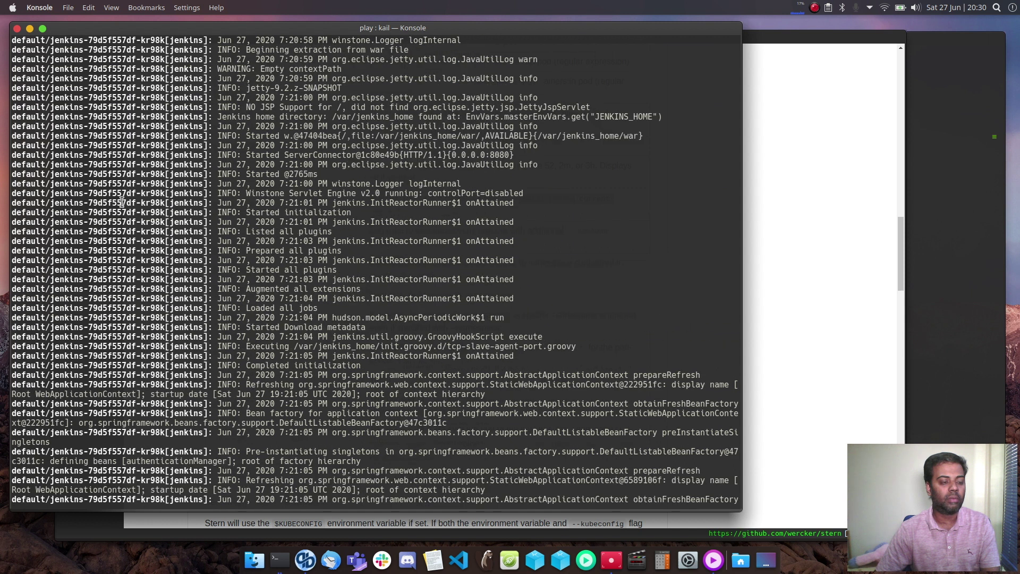
pyautogui.scroll(2, 122, 202)
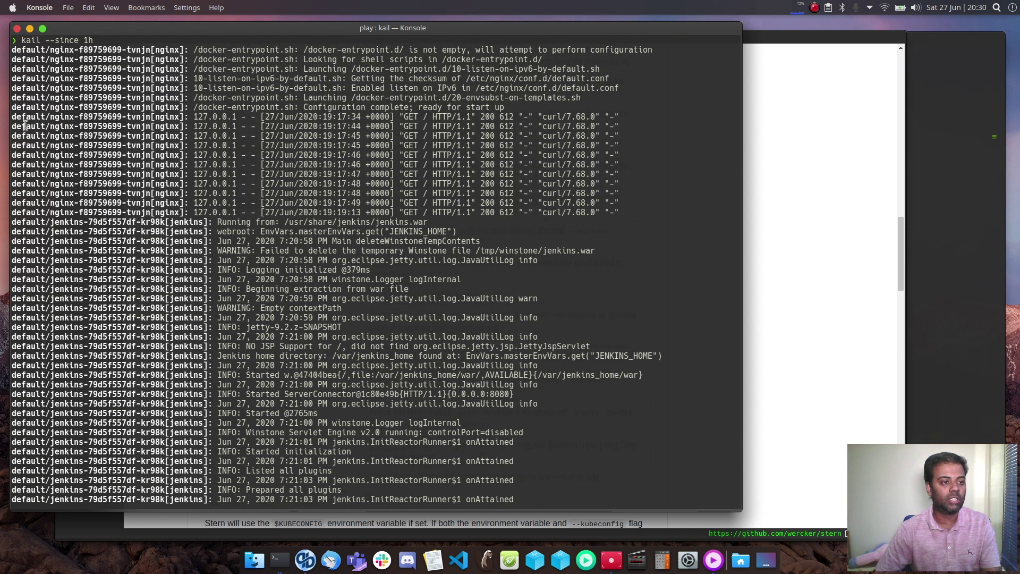
pyautogui.moveTo(25, 126); pyautogui.dragTo(224, 124)
pyautogui.moveTo(12, 232); pyautogui.dragTo(229, 237)
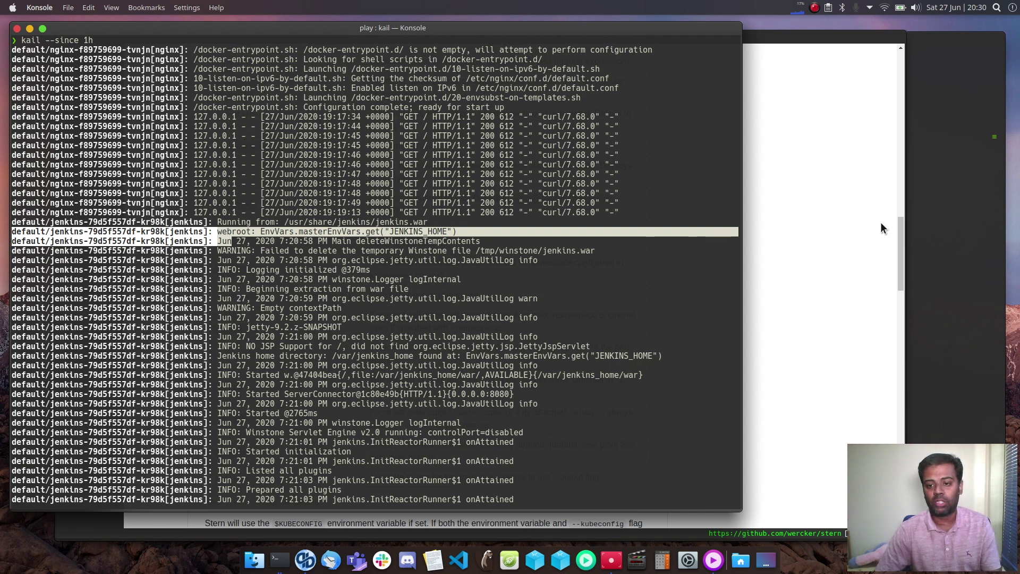
# Step: Switch to qutebrowser and examine stern's --color and --output flags, including the raw and json template options
pyautogui.click(776, 228)
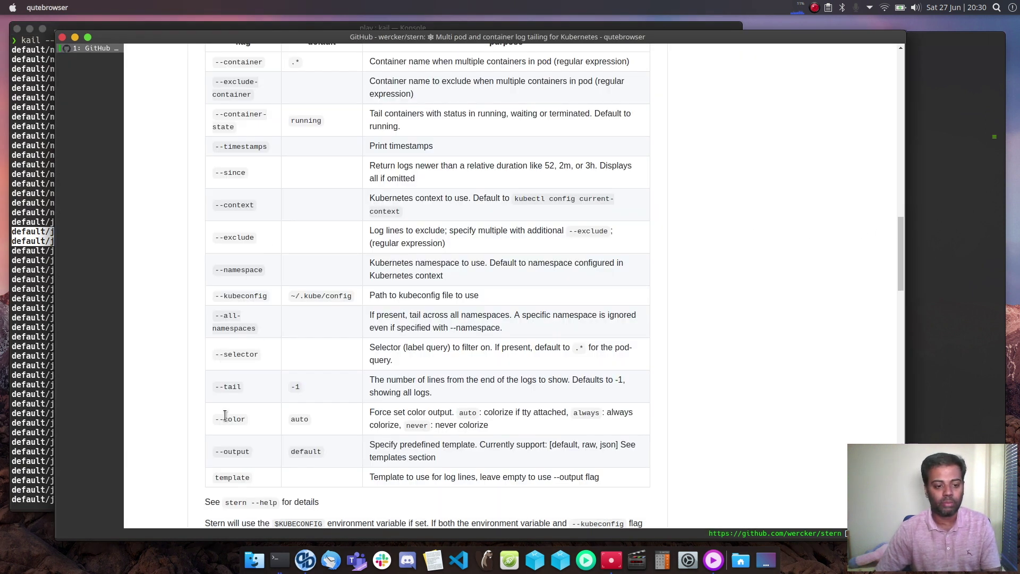
pyautogui.moveTo(216, 419); pyautogui.dragTo(252, 420)
pyautogui.scroll(-4, 230, 363)
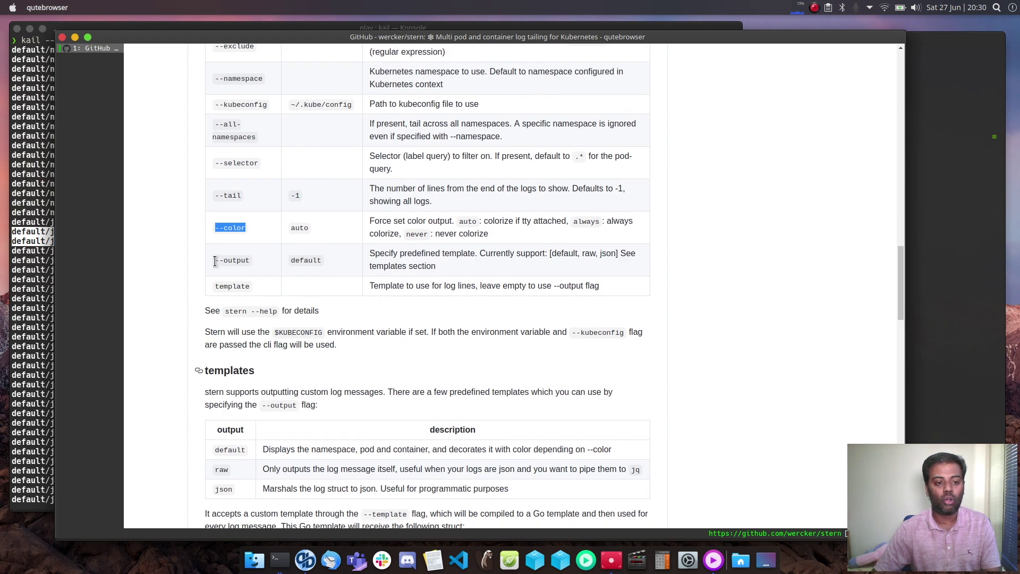
pyautogui.moveTo(215, 261); pyautogui.dragTo(254, 266)
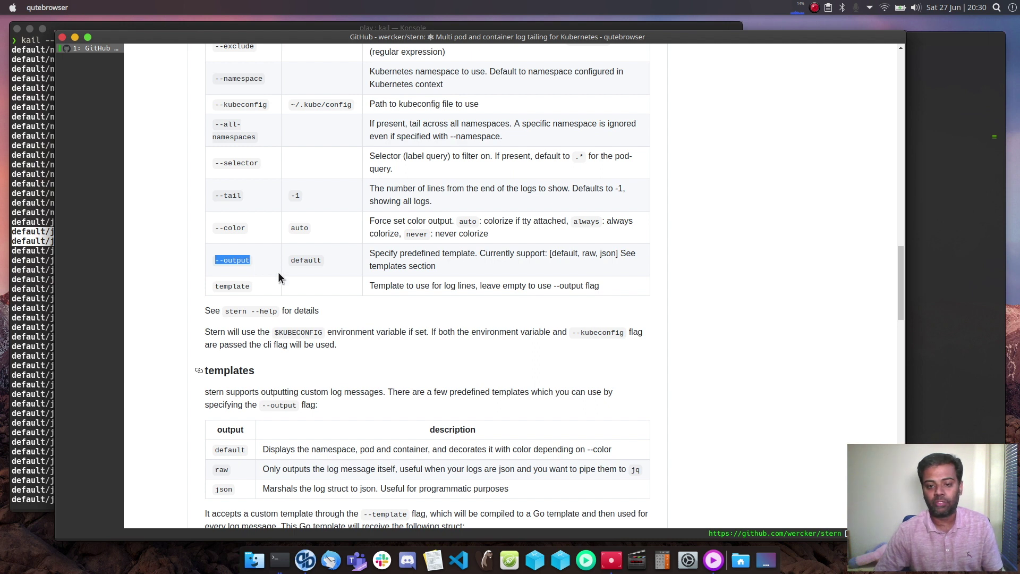
pyautogui.doubleClick(588, 254)
pyautogui.moveTo(606, 253); pyautogui.dragTo(627, 256)
# Step: Review the templates section and the Examples commands in the stern README
pyautogui.scroll(-10, 278, 245)
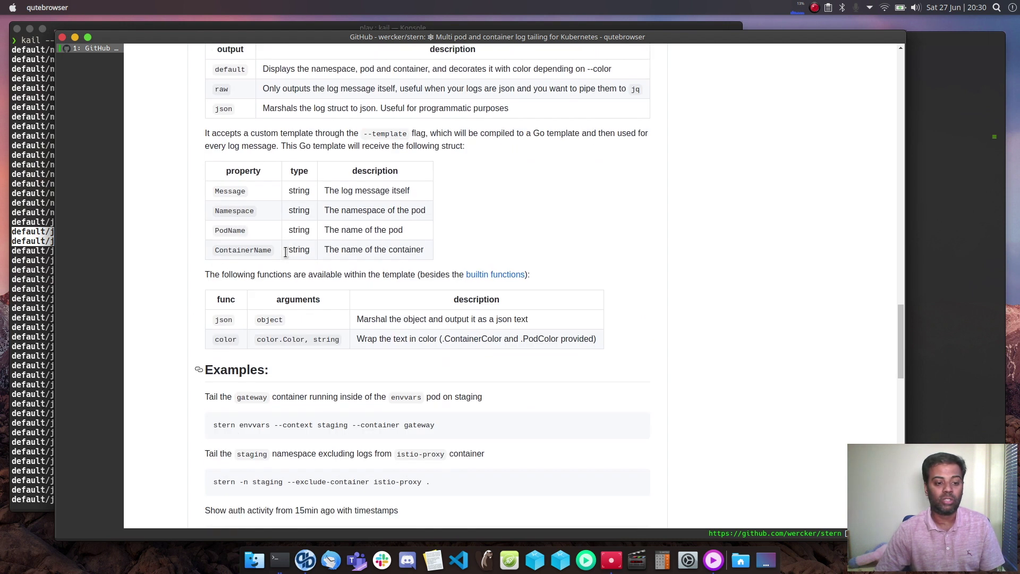
pyautogui.scroll(-1, 287, 254)
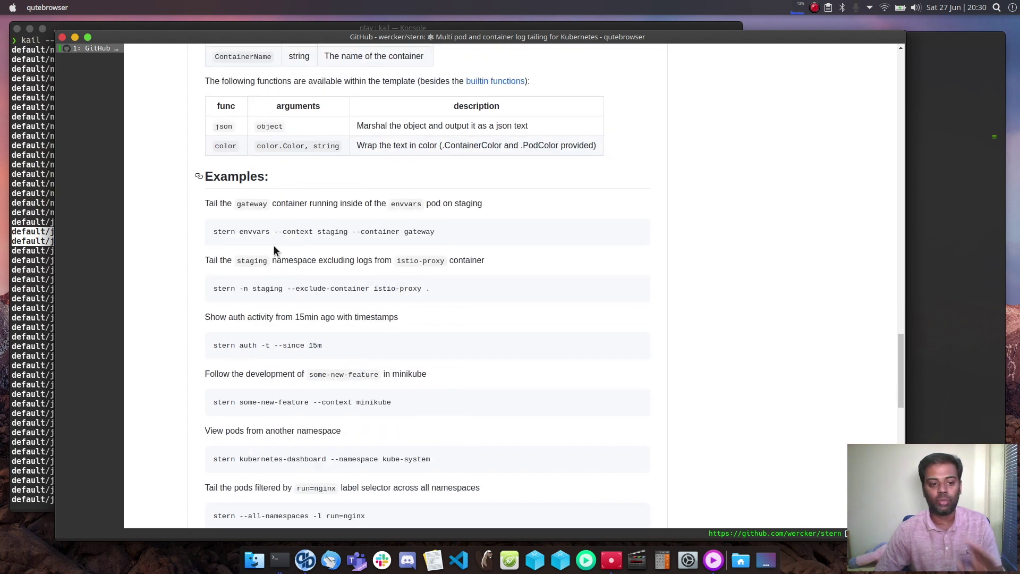
pyautogui.scroll(-4, 239, 323)
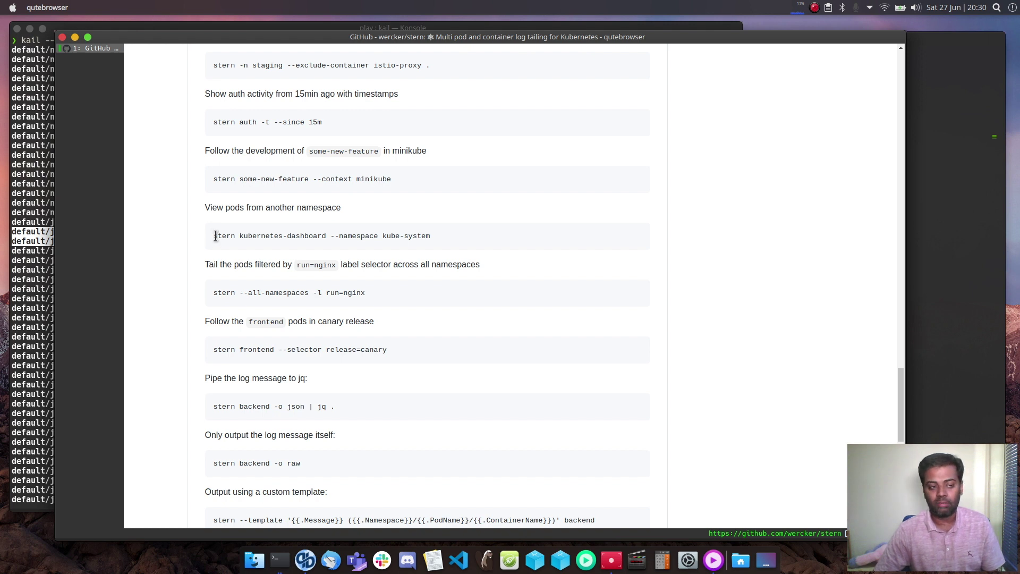
# Step: Search the web for "kubetail" and open the first kubetail GitHub repository in the results
pyautogui.write('open')
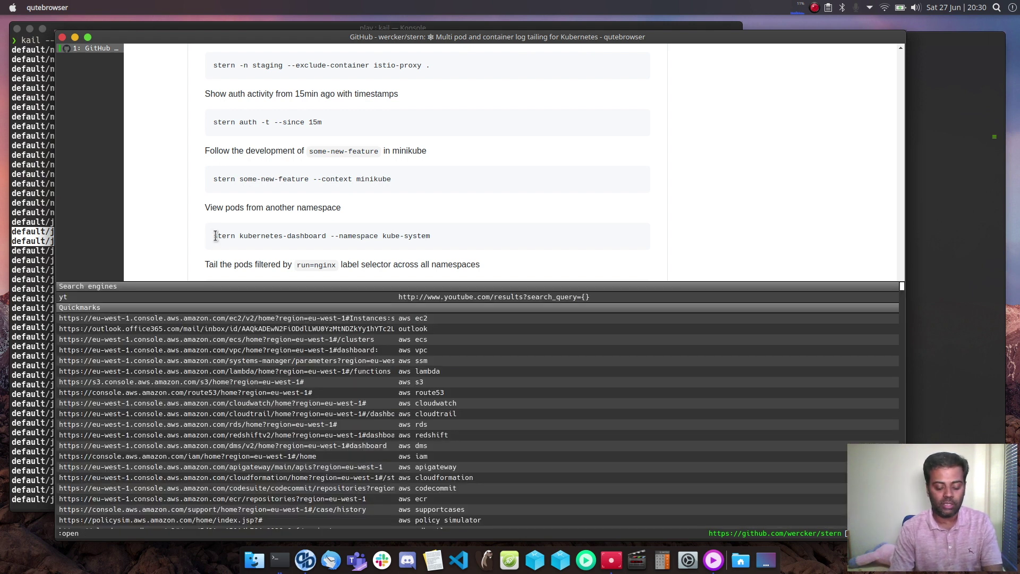
pyautogui.write('kubetail')
pyautogui.press('Return')
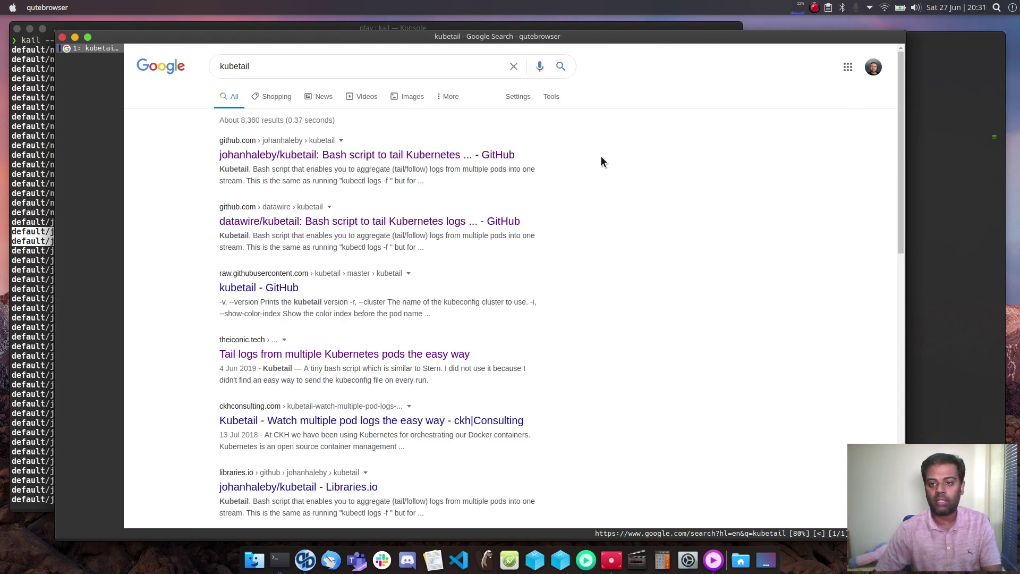
pyautogui.click(340, 155)
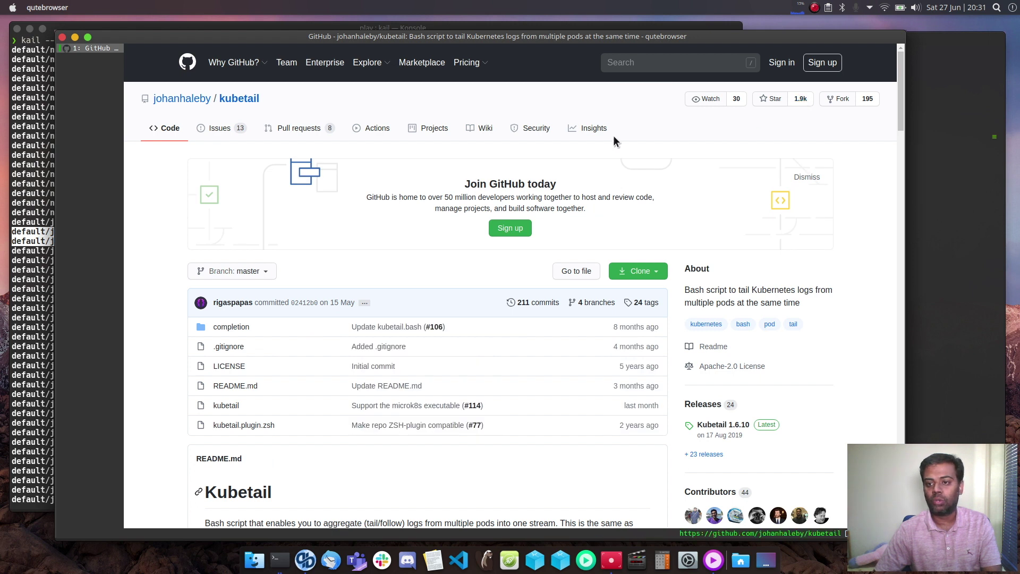
pyautogui.hotkey('shift', 'h')
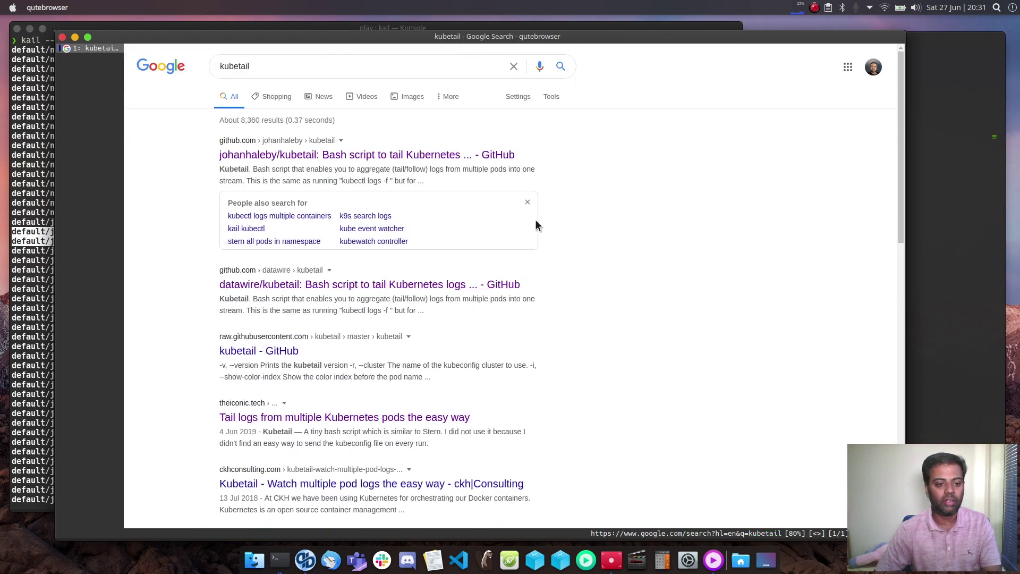
pyautogui.hotkey('shift', 'l')
pyautogui.hotkey('shift', 'h')
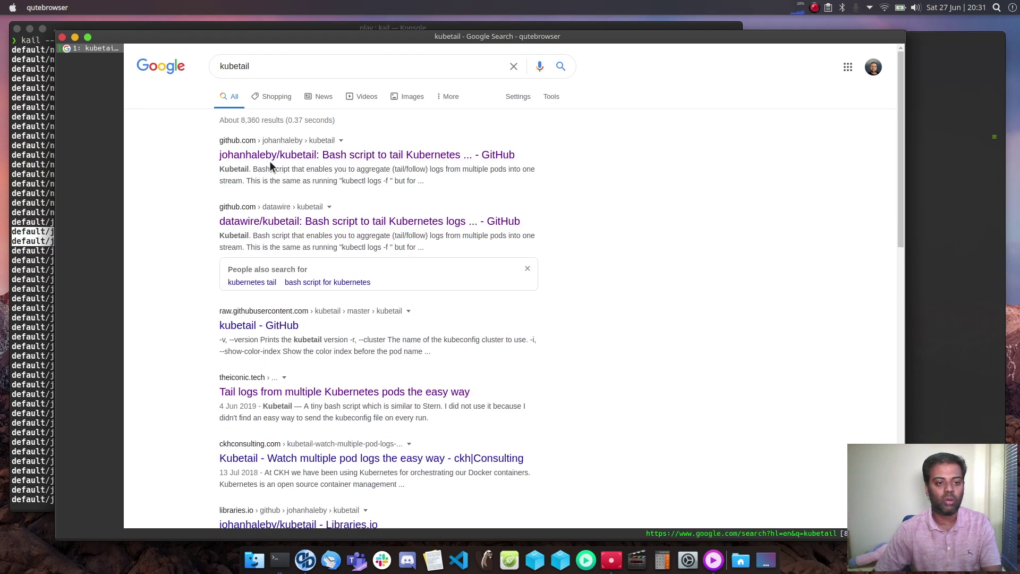
pyautogui.click(317, 162)
# Step: Review the kubetail README from the Installation and Completion sections through the Usage commands for tailing pods and containers
pyautogui.scroll(-5, 189, 280)
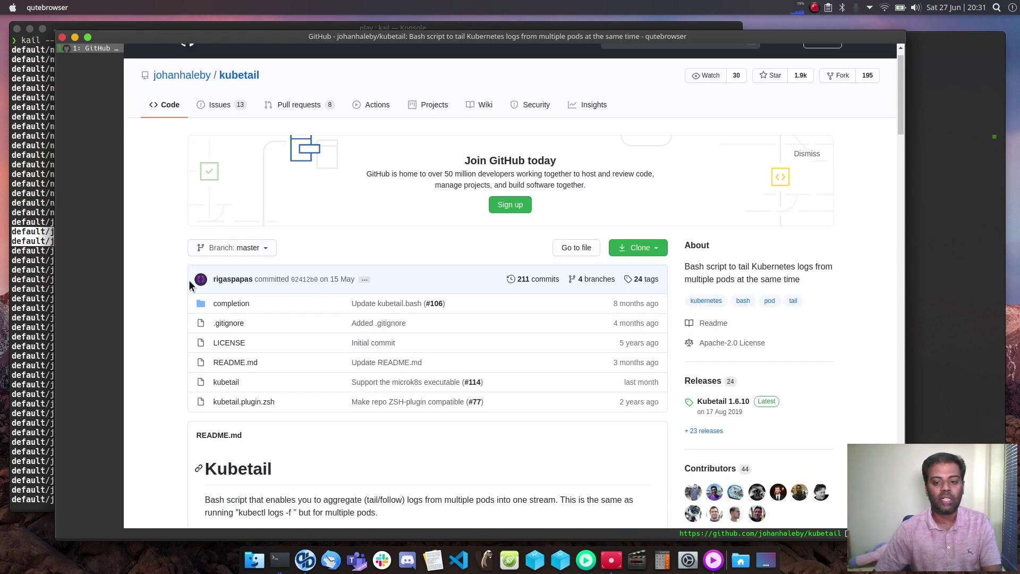
pyautogui.scroll(-3, 190, 280)
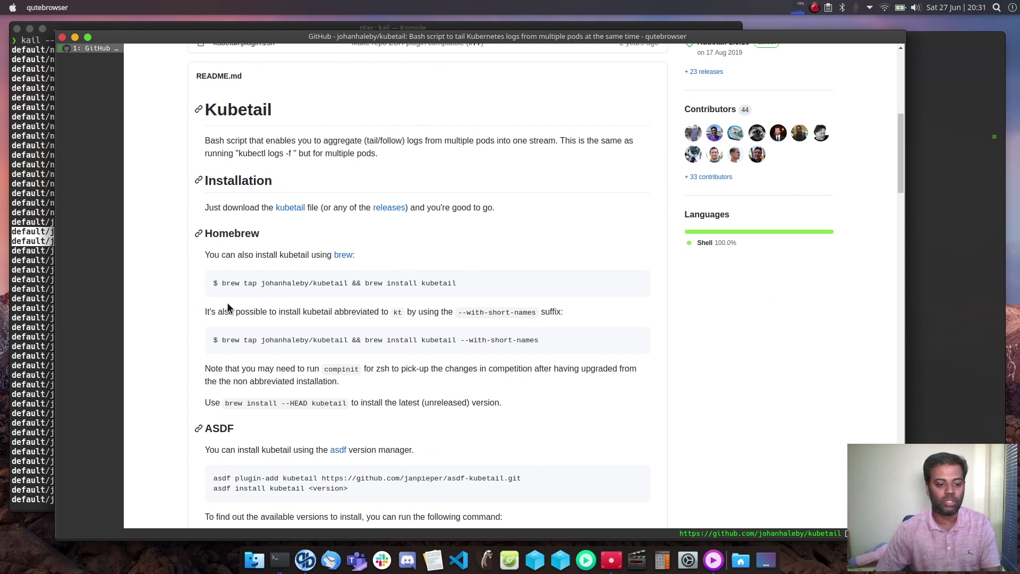
pyautogui.scroll(-7, 223, 301)
pyautogui.scroll(-20, 214, 304)
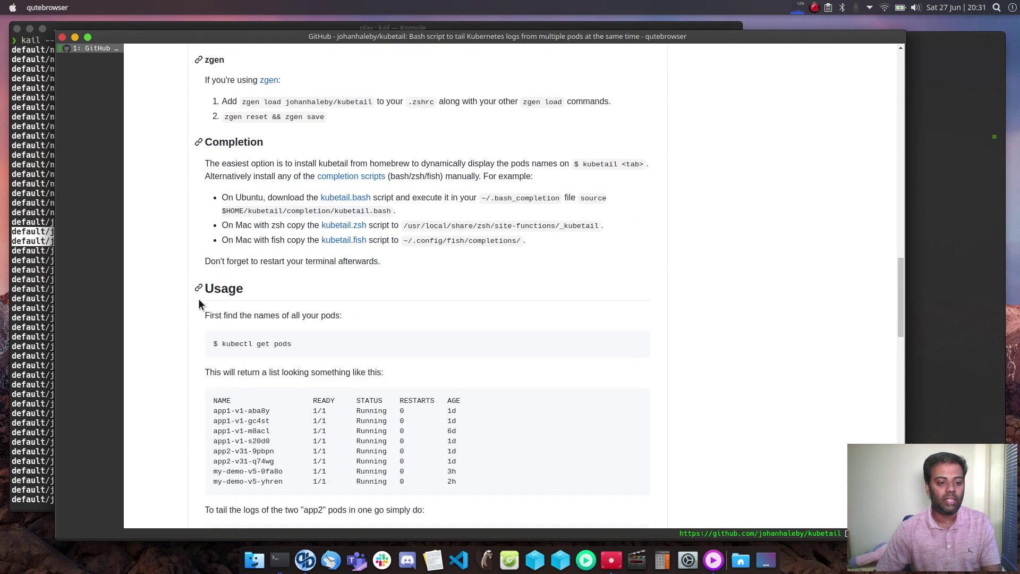
pyautogui.scroll(-6, 188, 306)
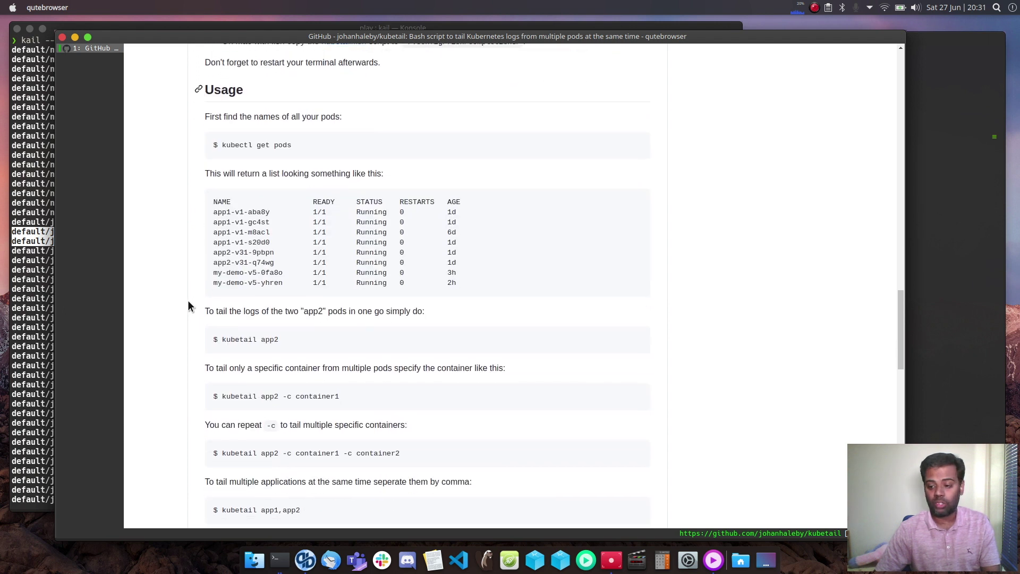